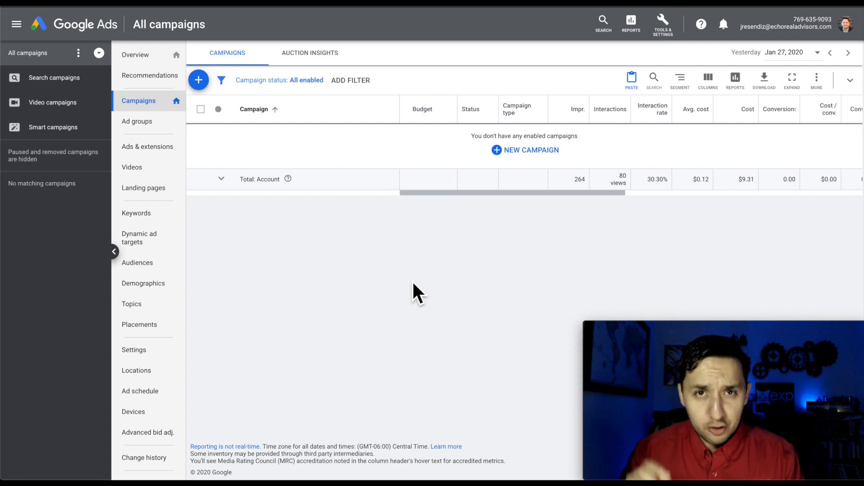
Open the Keyword Planner from the account's planning tools.
{"action": "left_click", "coordinate": [665, 24]}
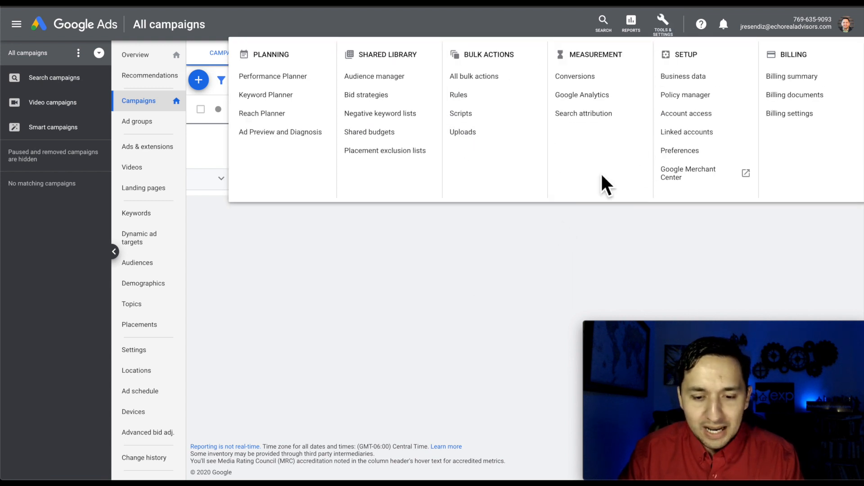
{"action": "left_click", "coordinate": [453, 301]}
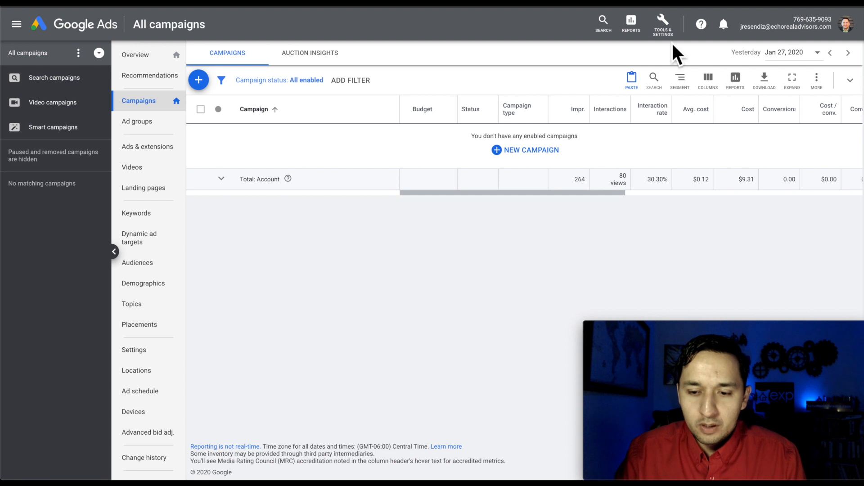
{"action": "left_click", "coordinate": [662, 25]}
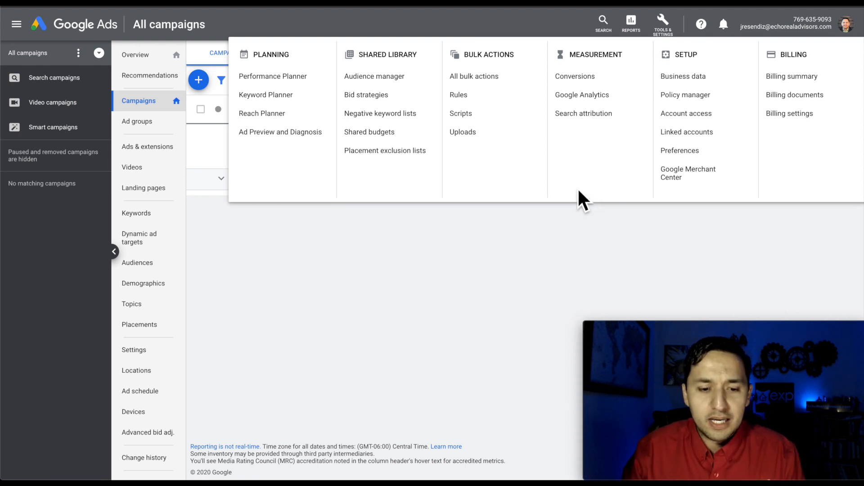
{"action": "left_click", "coordinate": [279, 100]}
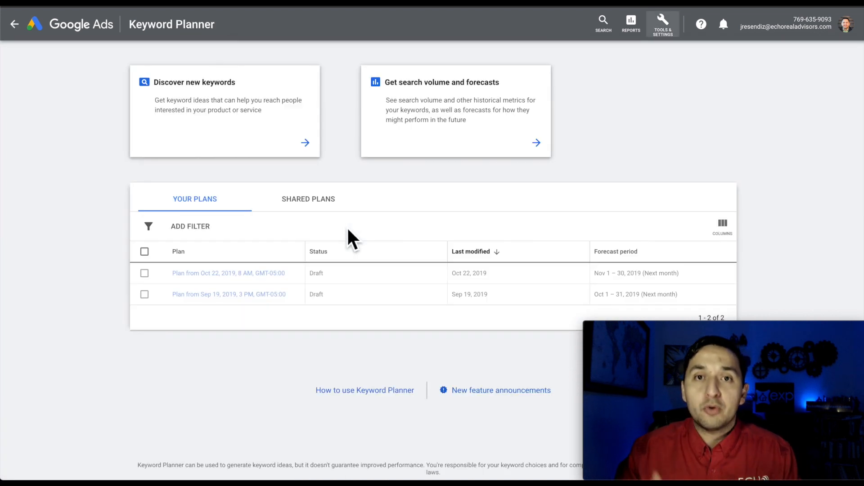
Discover new keyword ideas for "real estate agent near me".
{"action": "left_click", "coordinate": [303, 151]}
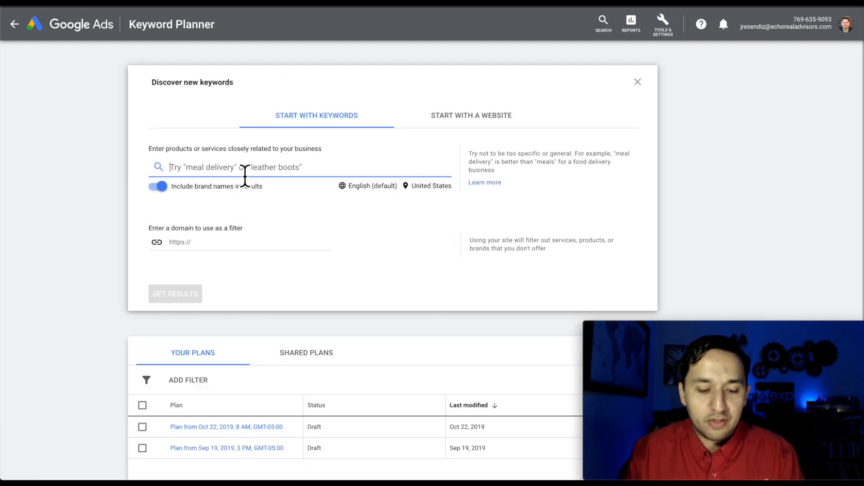
{"action": "type", "text": "real estate "}
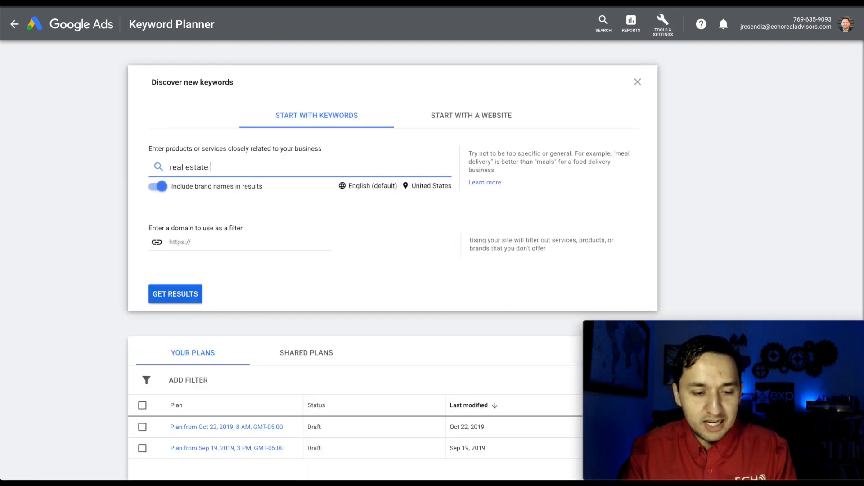
{"action": "type", "text": "agent near me"}
{"action": "key", "text": "Return"}
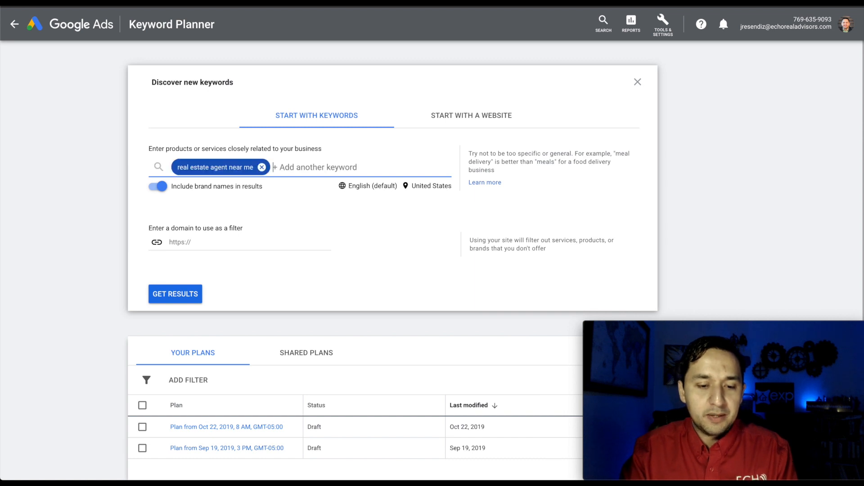
{"action": "left_click", "coordinate": [179, 297]}
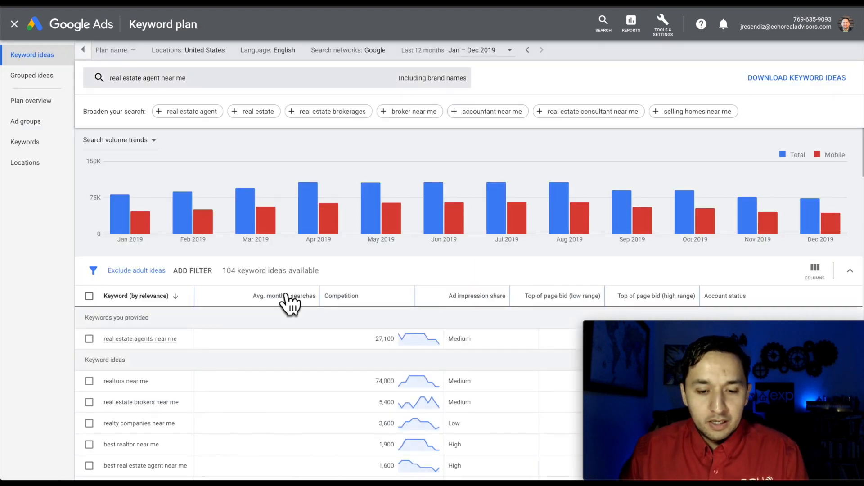
Examine the keyword ideas with their search volumes and bid ranges, and the monthly search volume trends chart.
{"action": "scroll", "coordinate": [266, 380], "scroll_direction": "down", "scroll_amount": 3}
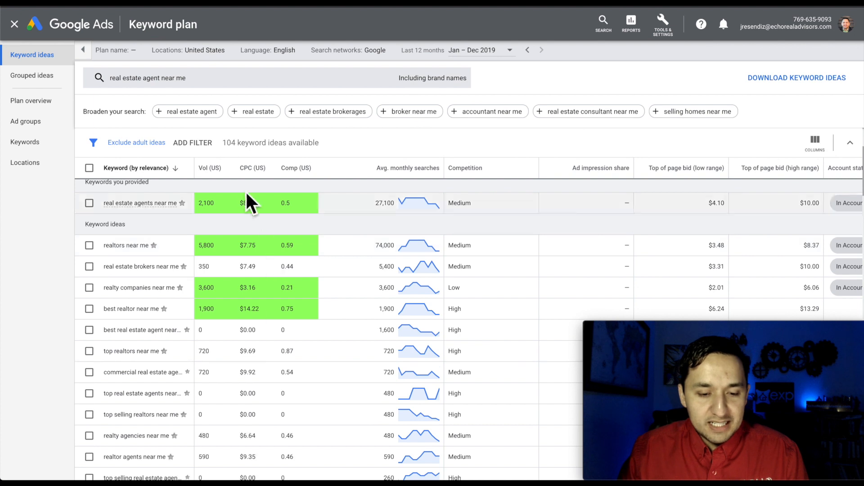
{"action": "scroll", "coordinate": [260, 215], "scroll_direction": "down", "scroll_amount": 6}
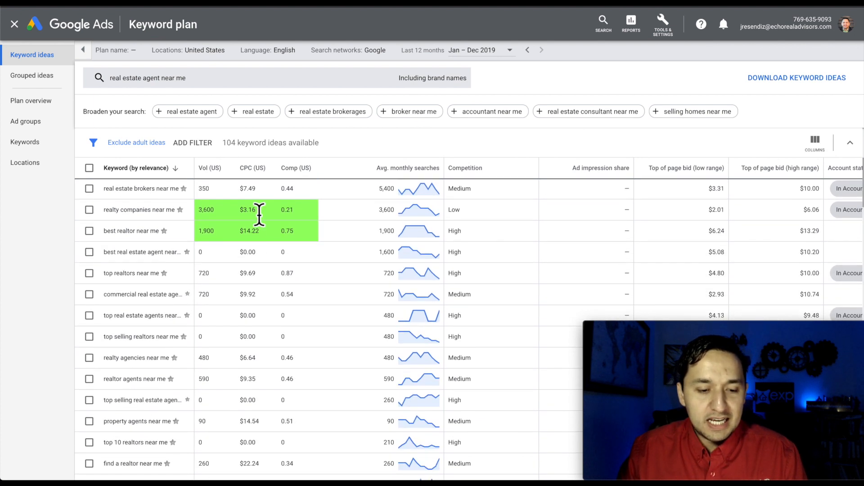
{"action": "scroll", "coordinate": [260, 211], "scroll_direction": "down", "scroll_amount": 4}
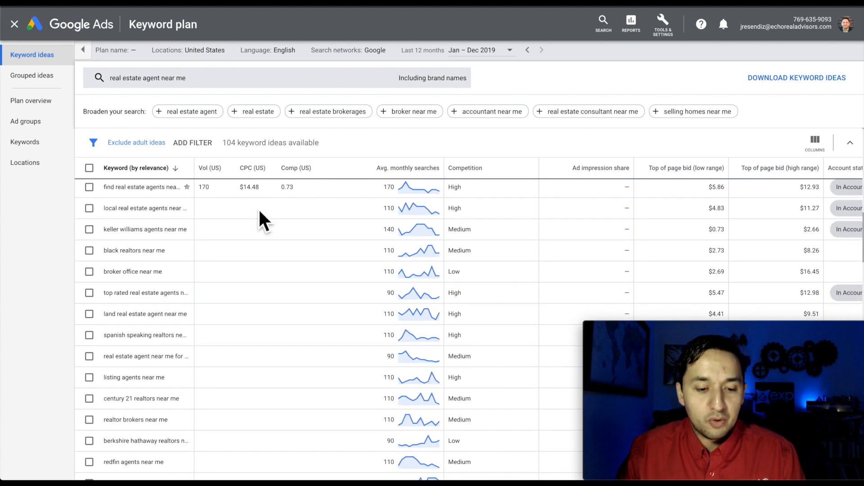
{"action": "scroll", "coordinate": [260, 211], "scroll_direction": "down", "scroll_amount": 4}
{"action": "scroll", "coordinate": [259, 217], "scroll_direction": "down", "scroll_amount": 4}
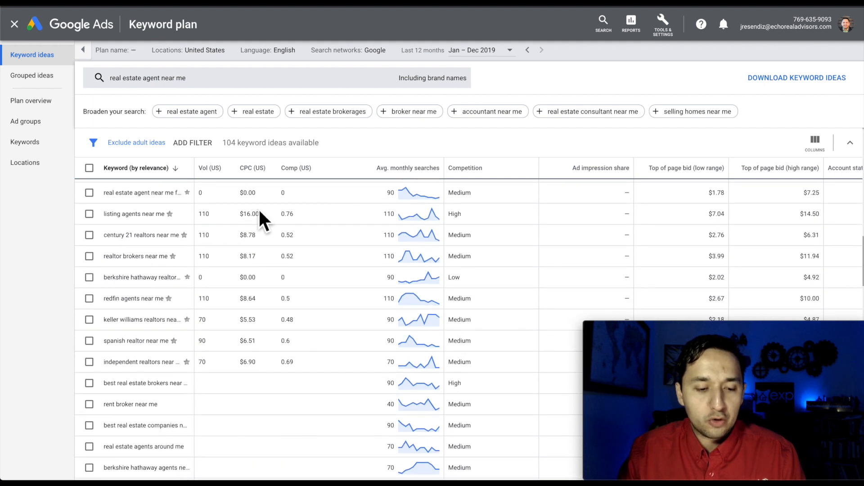
{"action": "scroll", "coordinate": [259, 211], "scroll_direction": "up", "scroll_amount": 15}
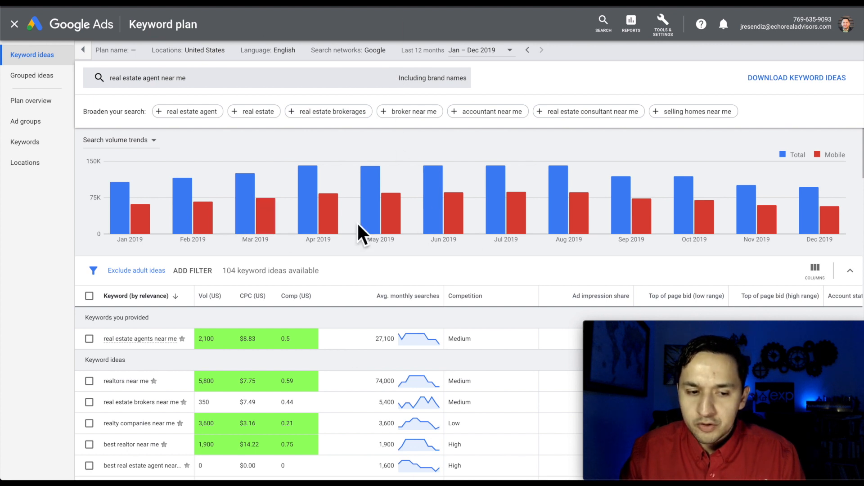
{"action": "mouse_move", "coordinate": [384, 198]}
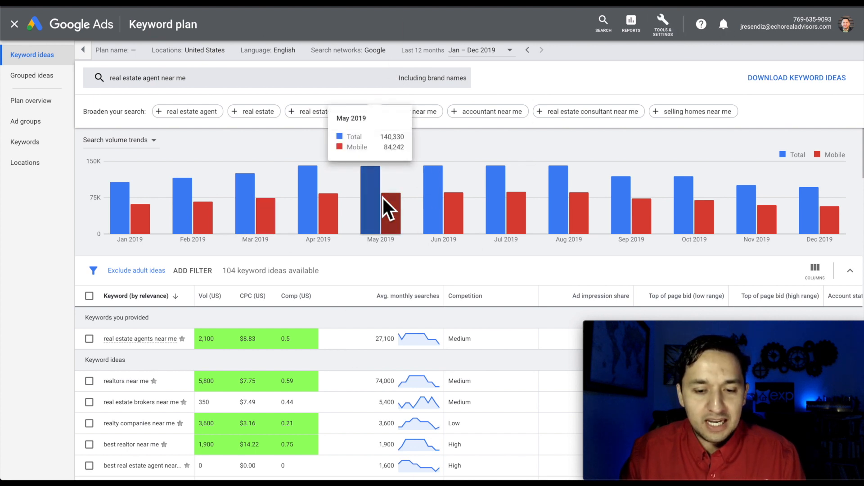
{"action": "mouse_move", "coordinate": [545, 185]}
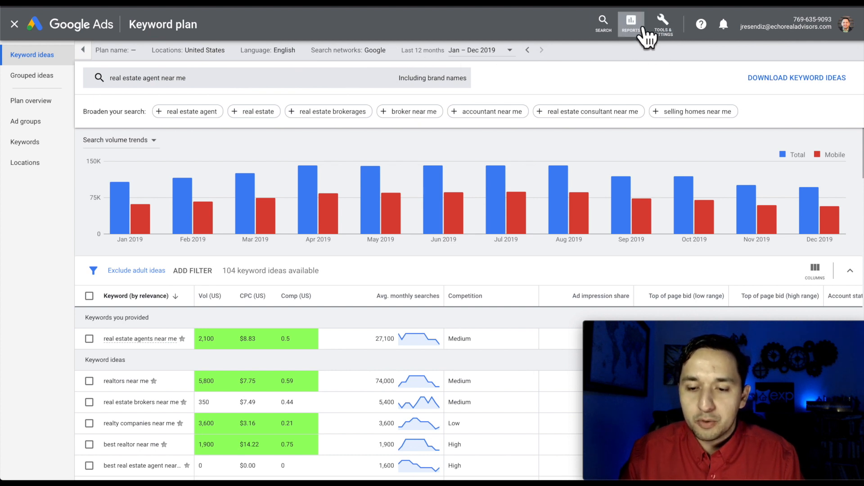
Open the Audience manager and view the list member options for a new YouTube users audience, then cancel the audience.
{"action": "left_click", "coordinate": [664, 37]}
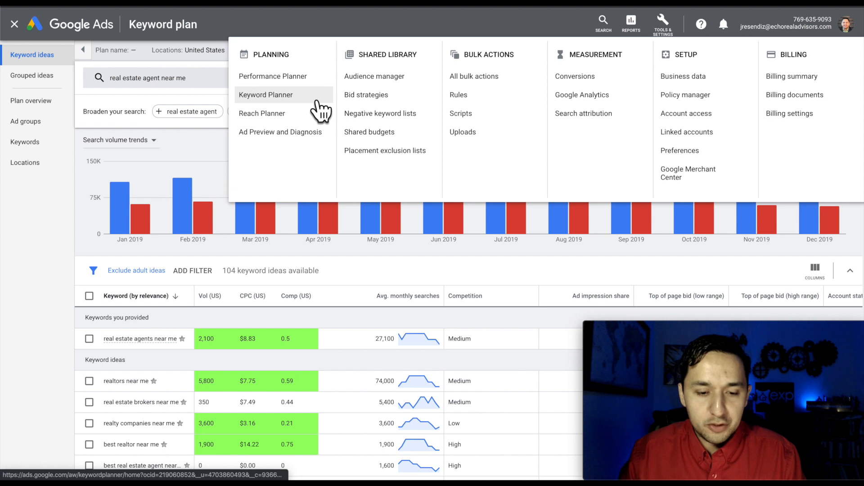
{"action": "left_click", "coordinate": [392, 77]}
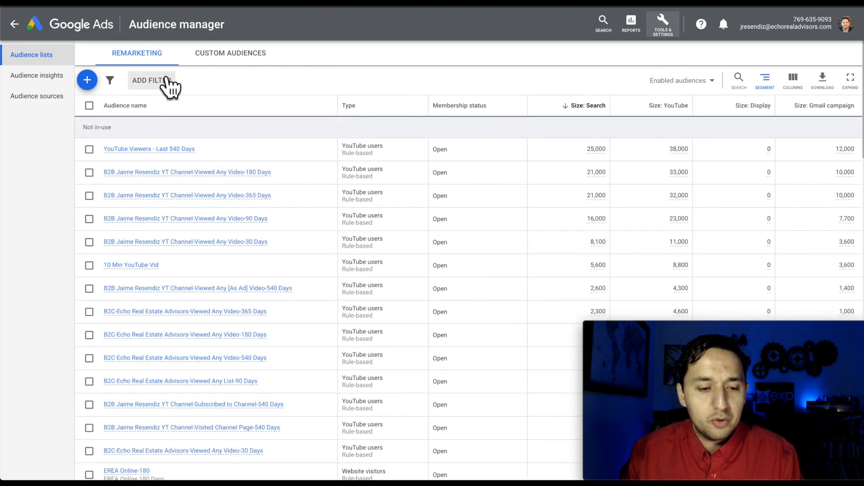
{"action": "left_click", "coordinate": [88, 81]}
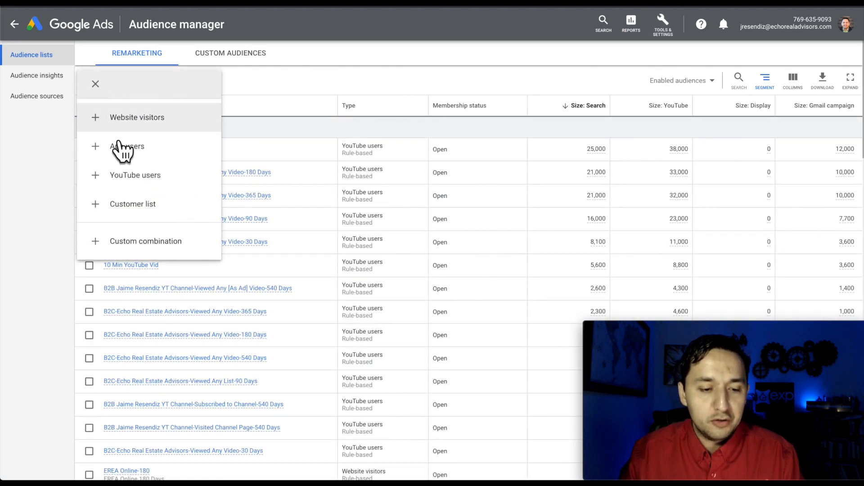
{"action": "left_click", "coordinate": [153, 172]}
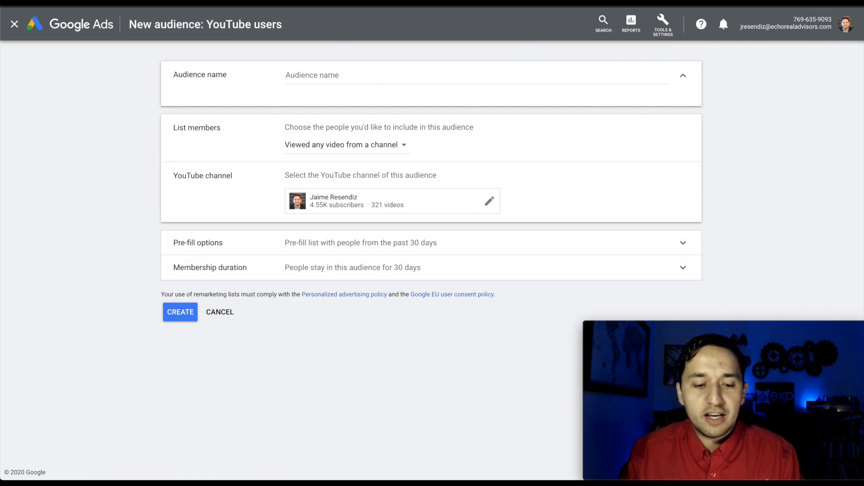
{"action": "left_click", "coordinate": [353, 157]}
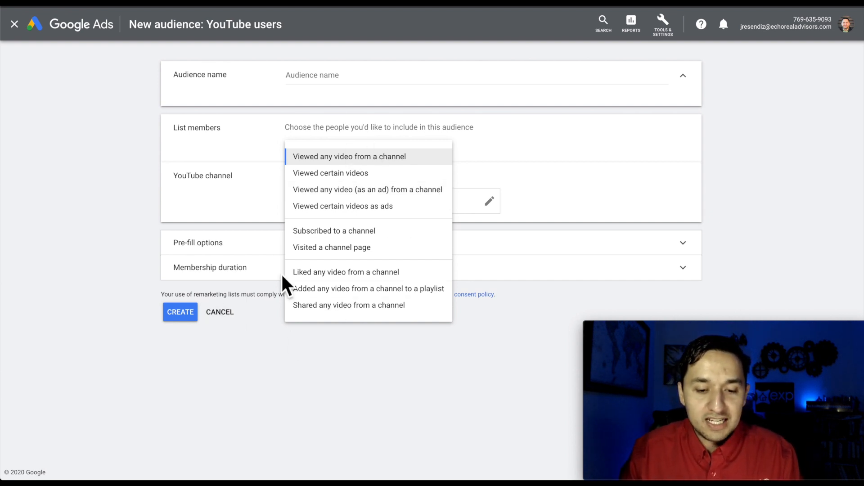
{"action": "left_click", "coordinate": [219, 312]}
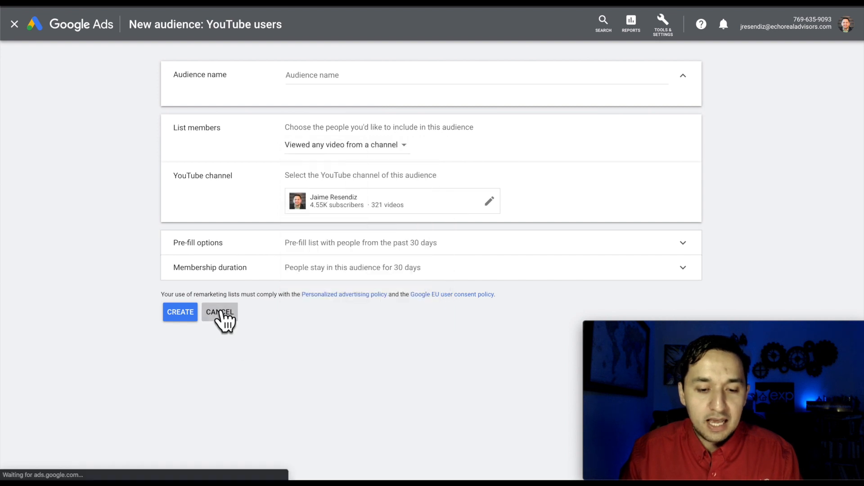
Examine the existing remarketing audience lists with their types and sizes.
{"action": "scroll", "coordinate": [251, 154], "scroll_direction": "down", "scroll_amount": 7}
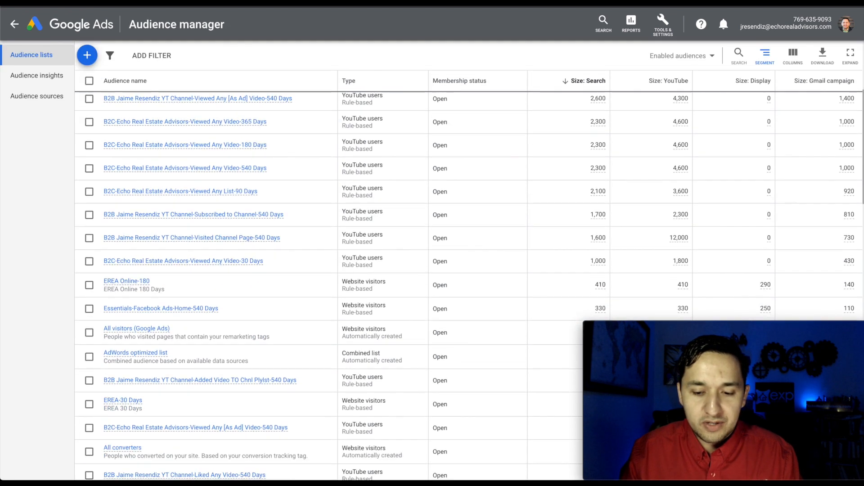
{"action": "scroll", "coordinate": [254, 151], "scroll_direction": "down", "scroll_amount": 15}
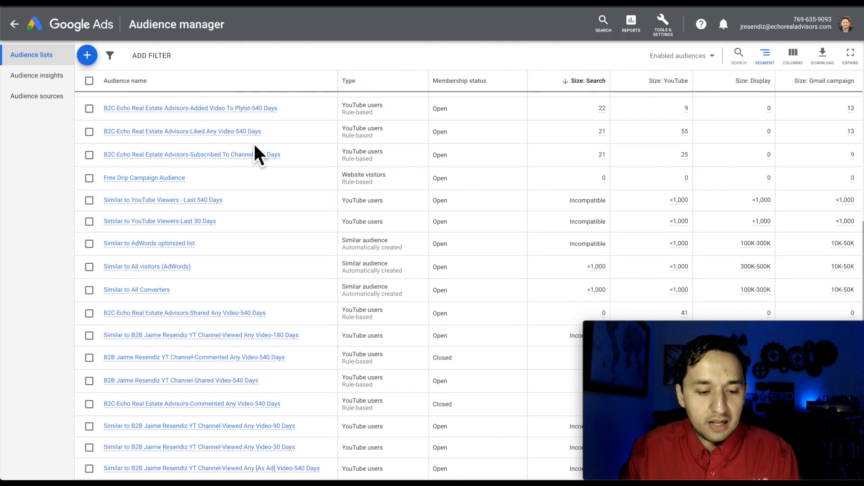
{"action": "scroll", "coordinate": [254, 146], "scroll_direction": "down", "scroll_amount": 6}
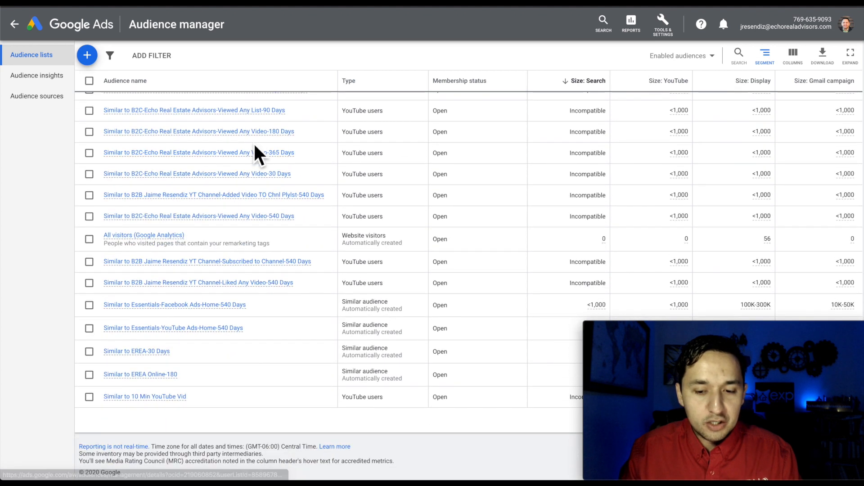
{"action": "scroll", "coordinate": [252, 148], "scroll_direction": "up", "scroll_amount": 4}
{"action": "scroll", "coordinate": [253, 151], "scroll_direction": "up", "scroll_amount": 15}
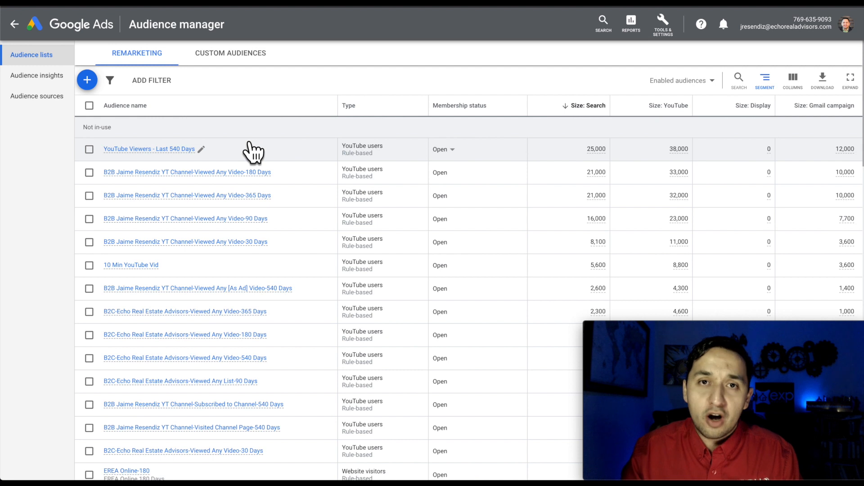
Start a new YouTube users audience and examine its membership duration setting and the maximum allowed.
{"action": "left_click", "coordinate": [88, 82]}
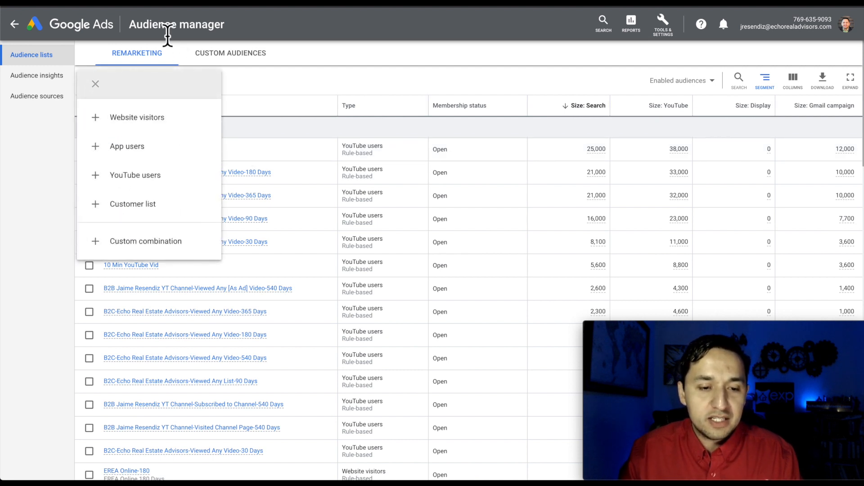
{"action": "left_click", "coordinate": [167, 176]}
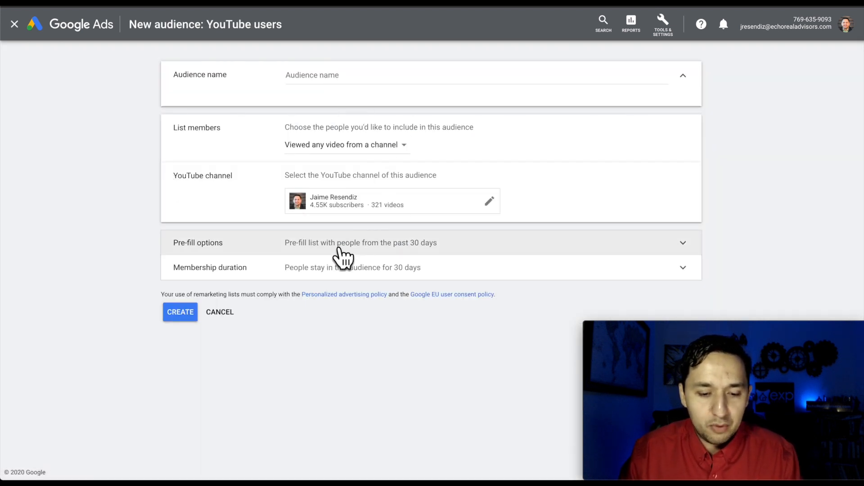
{"action": "left_click", "coordinate": [292, 276]}
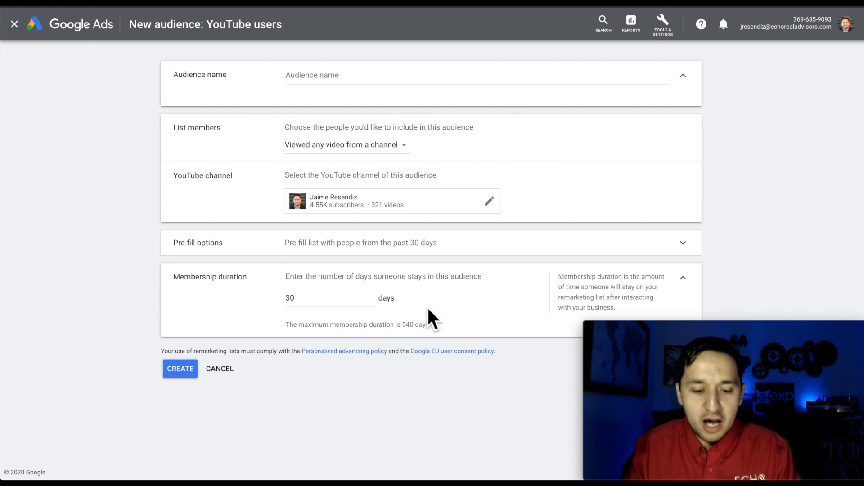
{"action": "triple_click", "coordinate": [298, 325]}
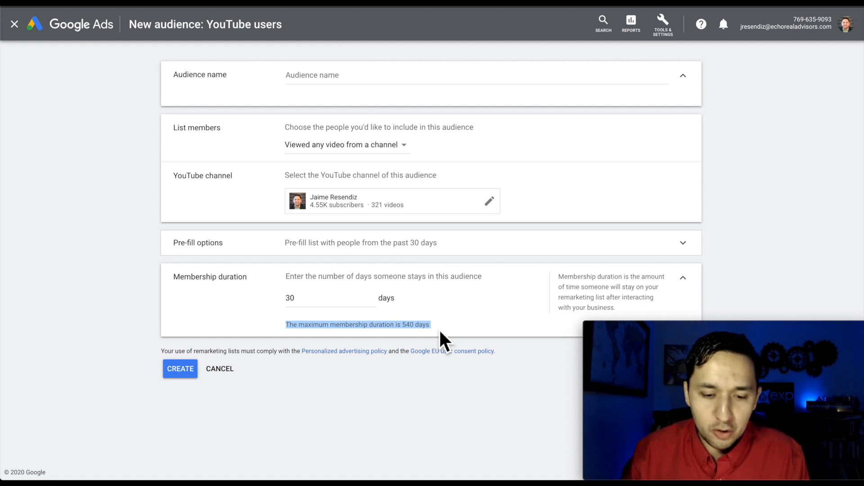
{"action": "left_click", "coordinate": [685, 79]}
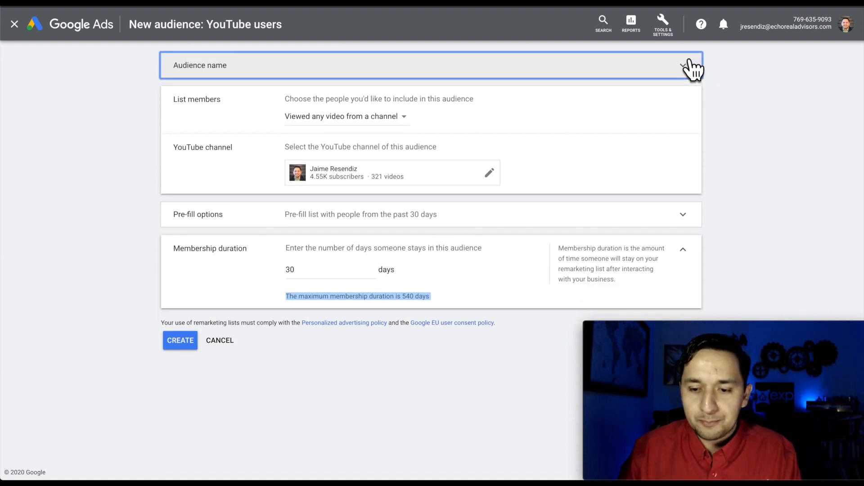
Start a new website conversion action in Conversions and set its category to Lead.
{"action": "left_click", "coordinate": [671, 31]}
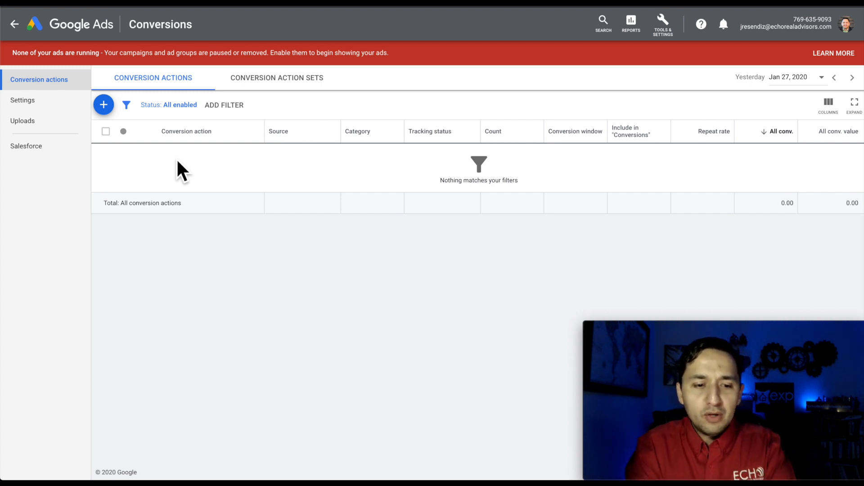
{"action": "left_click", "coordinate": [104, 105]}
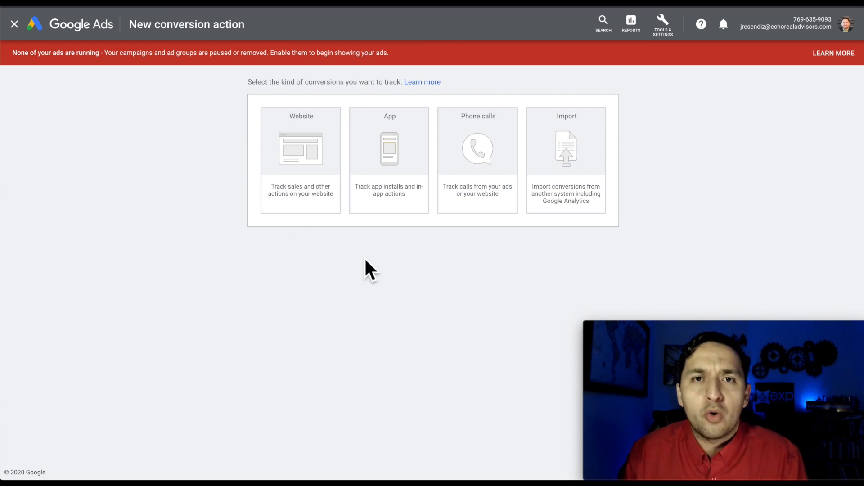
{"action": "left_click", "coordinate": [310, 163]}
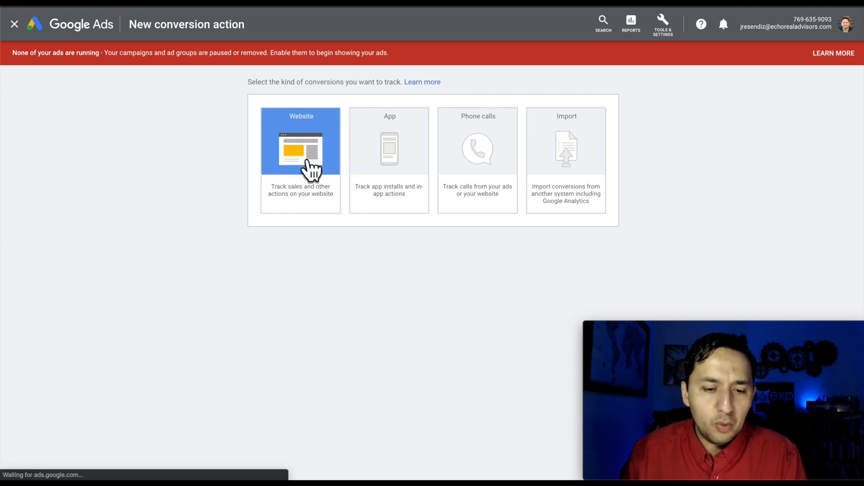
{"action": "scroll", "coordinate": [310, 166], "scroll_direction": "down", "scroll_amount": 1}
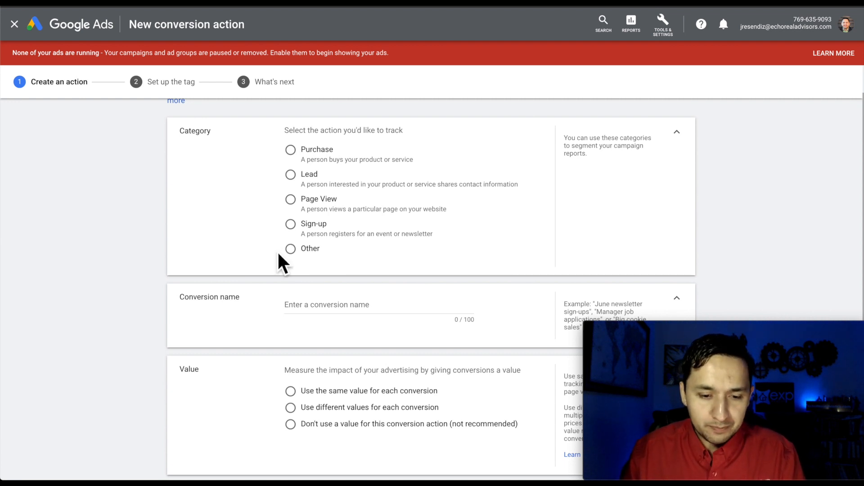
{"action": "left_click", "coordinate": [290, 174]}
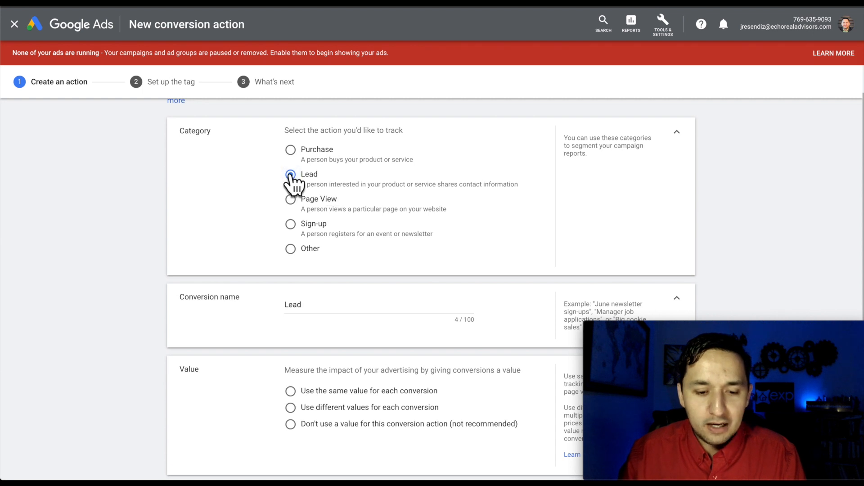
Use the same value of 1 US dollar for each conversion in the new lead conversion action.
{"action": "scroll", "coordinate": [292, 176], "scroll_direction": "down", "scroll_amount": 4}
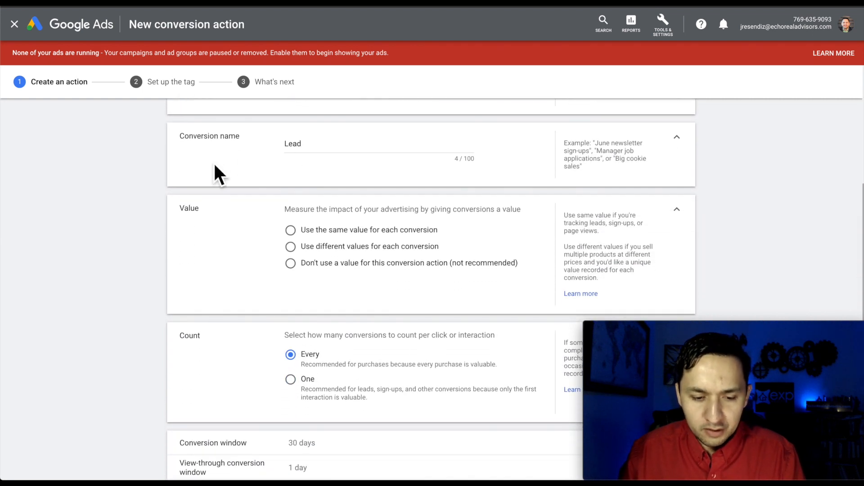
{"action": "scroll", "coordinate": [343, 198], "scroll_direction": "down", "scroll_amount": 2}
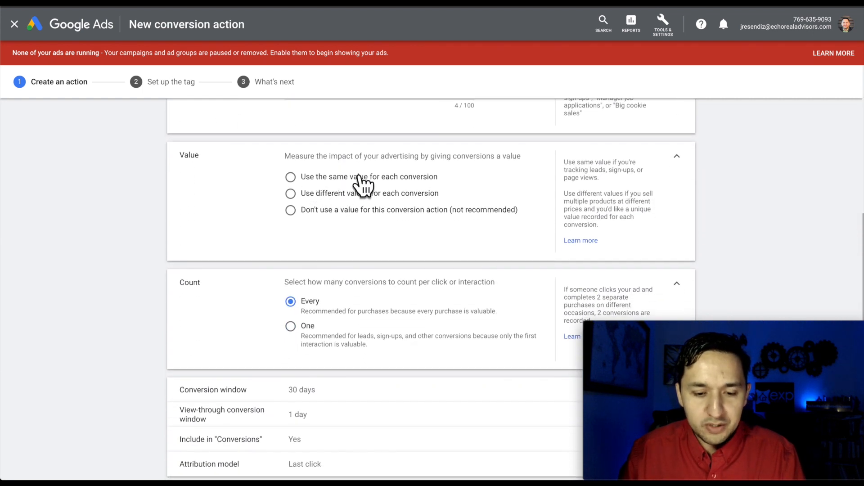
{"action": "left_click", "coordinate": [408, 177]}
{"action": "left_click", "coordinate": [390, 212]}
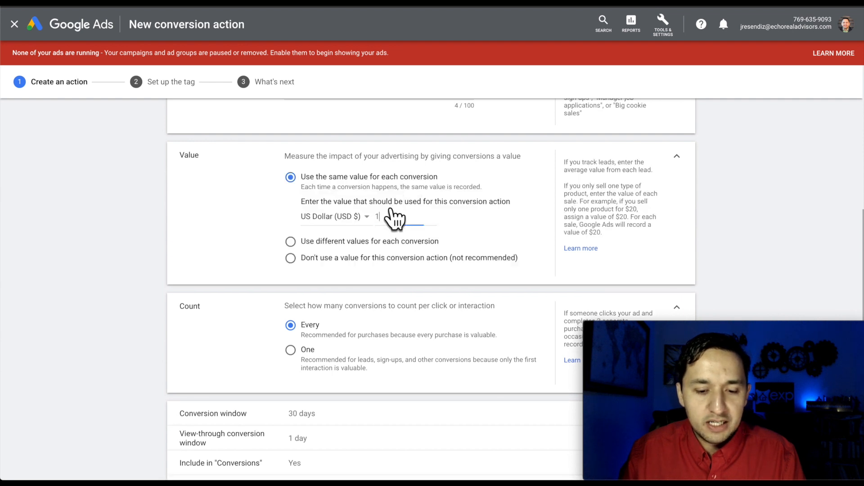
{"action": "scroll", "coordinate": [395, 219], "scroll_direction": "down", "scroll_amount": 1}
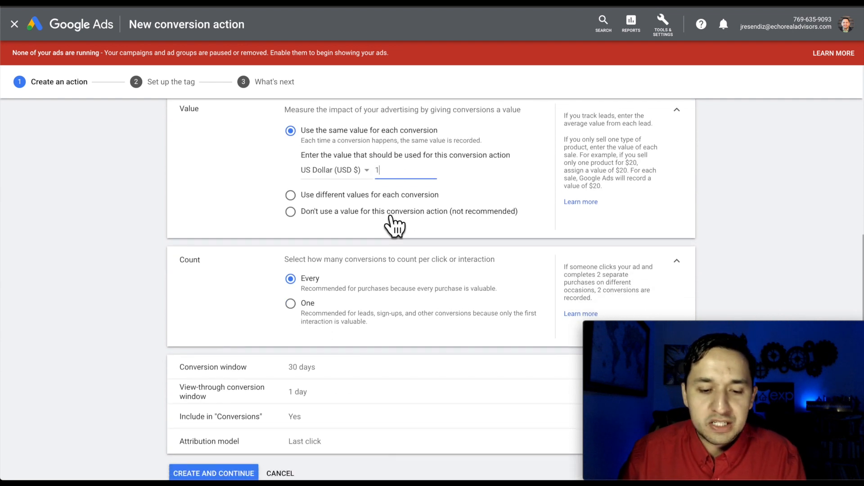
{"action": "scroll", "coordinate": [395, 226], "scroll_direction": "up", "scroll_amount": 1}
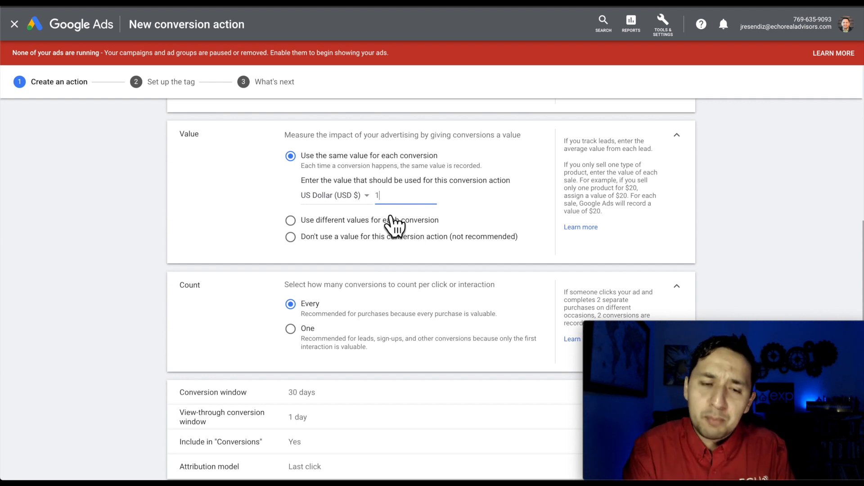
{"action": "scroll", "coordinate": [405, 201], "scroll_direction": "down", "scroll_amount": 2}
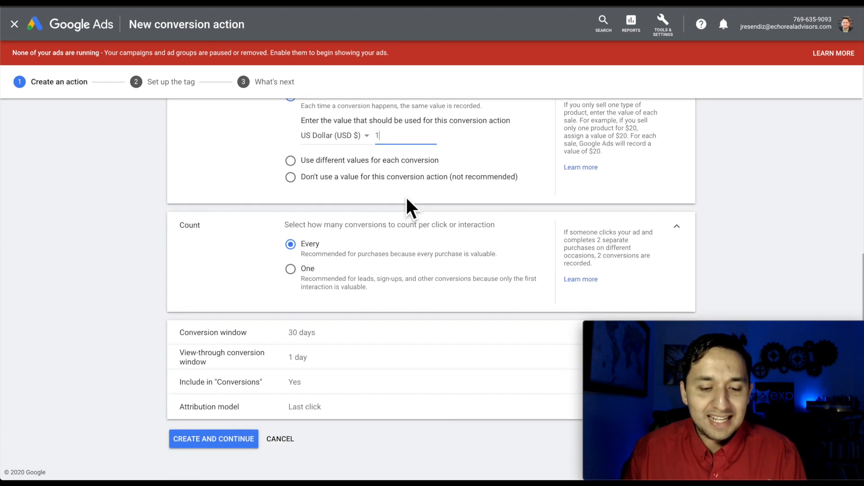
Set the conversion action to count only one conversion per click or interaction.
{"action": "scroll", "coordinate": [406, 198], "scroll_direction": "up", "scroll_amount": 1}
{"action": "scroll", "coordinate": [406, 195], "scroll_direction": "up", "scroll_amount": 7}
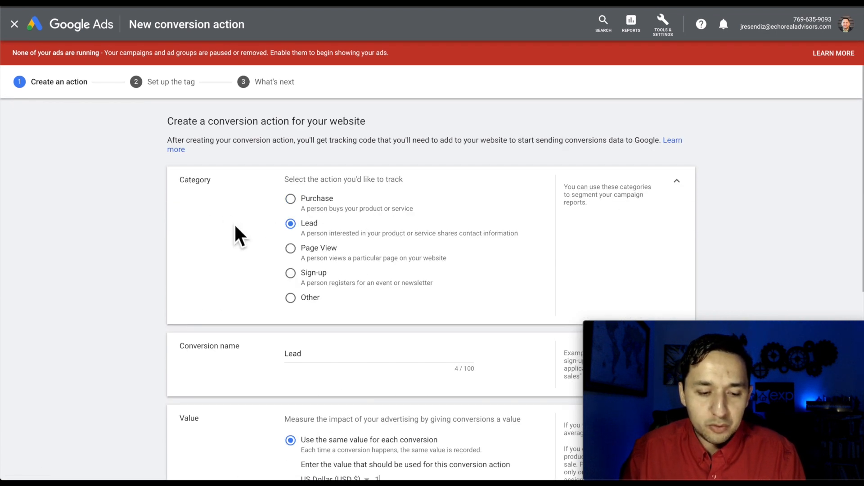
{"action": "scroll", "coordinate": [437, 333], "scroll_direction": "down", "scroll_amount": 8}
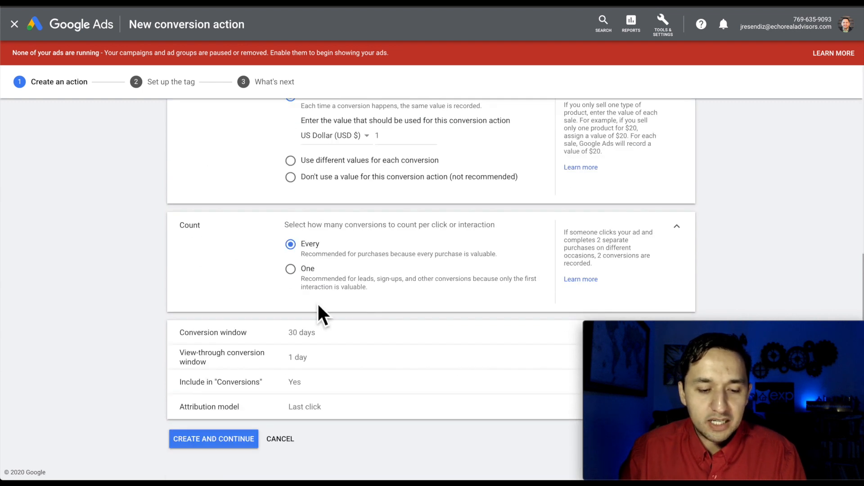
{"action": "left_click", "coordinate": [291, 270]}
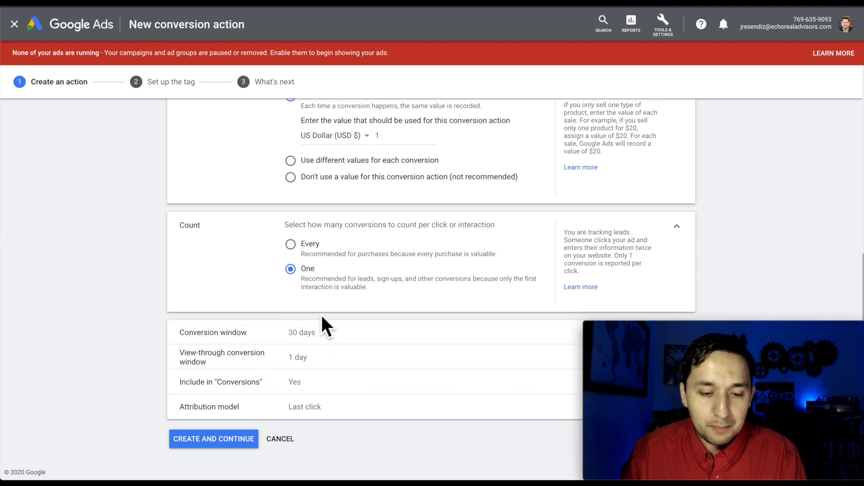
Name the conversion "YouTube Ad - Conversion - Lead" and create the action, continuing to the tag setup.
{"action": "scroll", "coordinate": [324, 324], "scroll_direction": "up", "scroll_amount": 5}
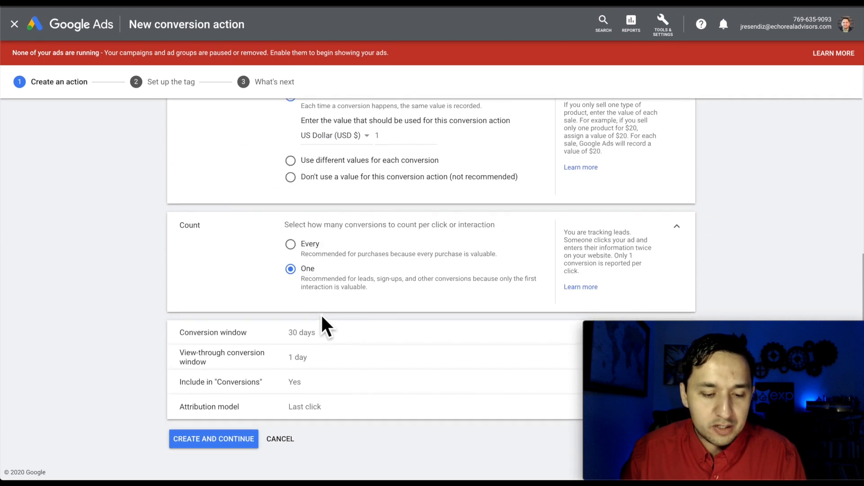
{"action": "scroll", "coordinate": [258, 352], "scroll_direction": "up", "scroll_amount": 1}
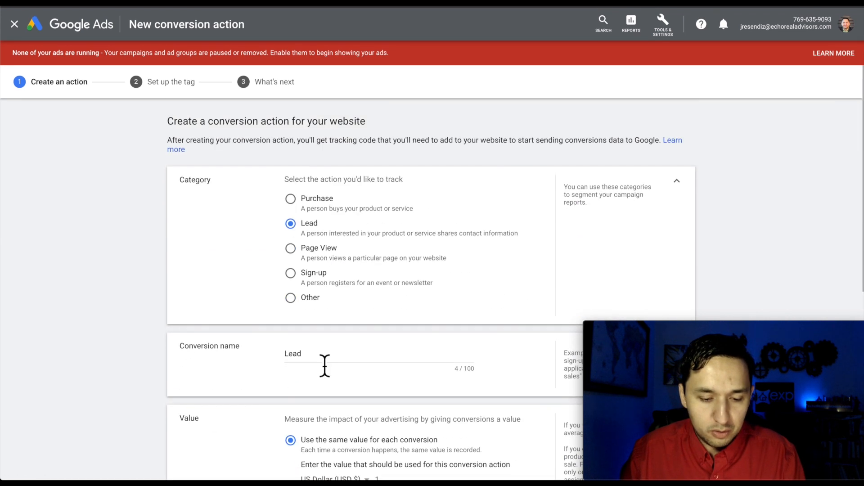
{"action": "type", "text": "- Conversion -"}
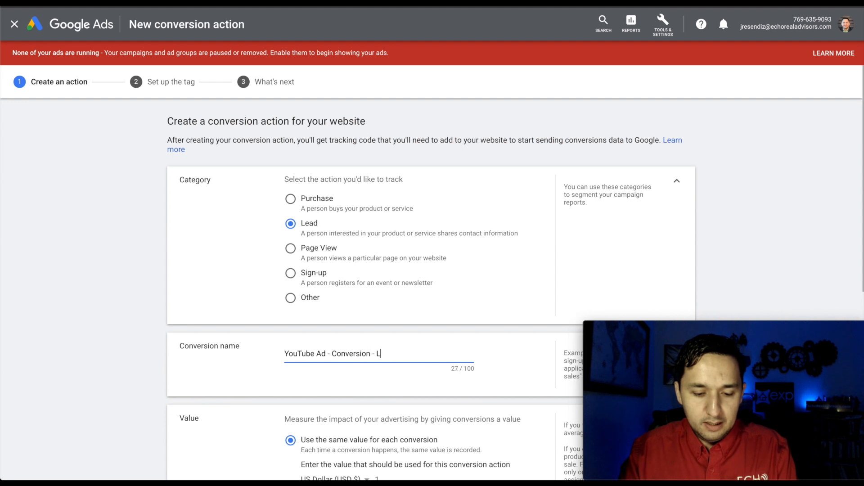
{"action": "scroll", "coordinate": [316, 367], "scroll_direction": "down", "scroll_amount": 8}
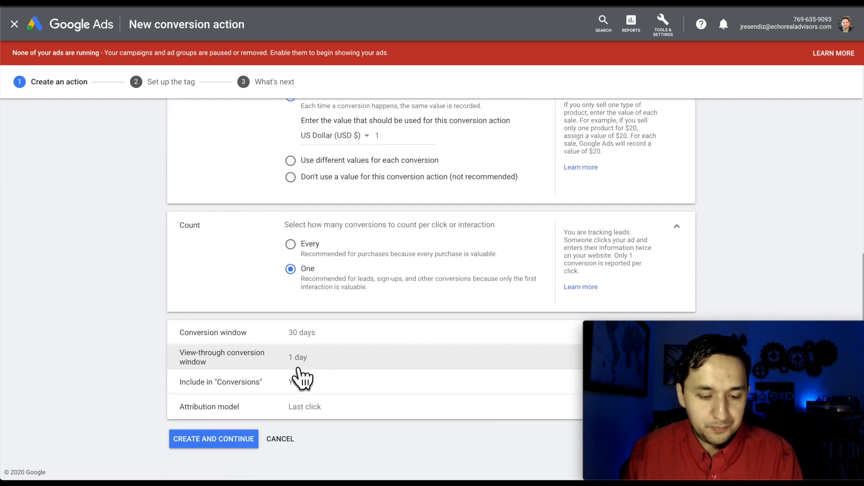
{"action": "left_click", "coordinate": [219, 439]}
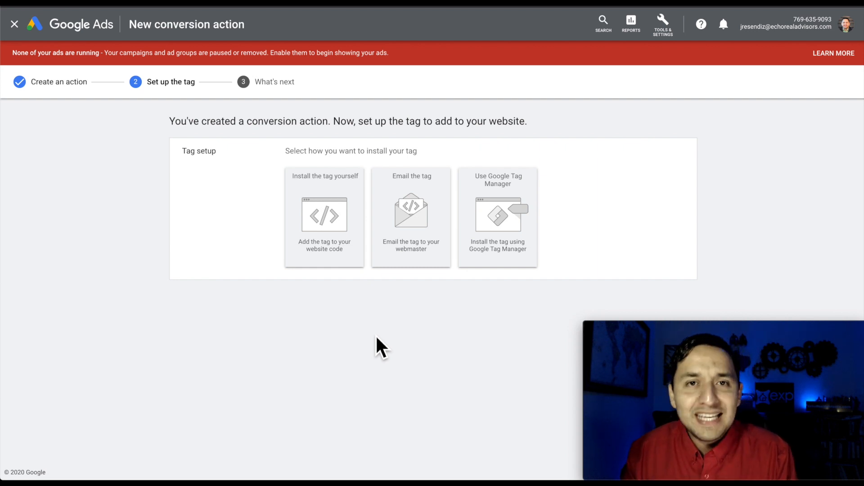
Choose to install the tag yourself and copy the complete global site tag code for HTML pages.
{"action": "double_click", "coordinate": [195, 163]}
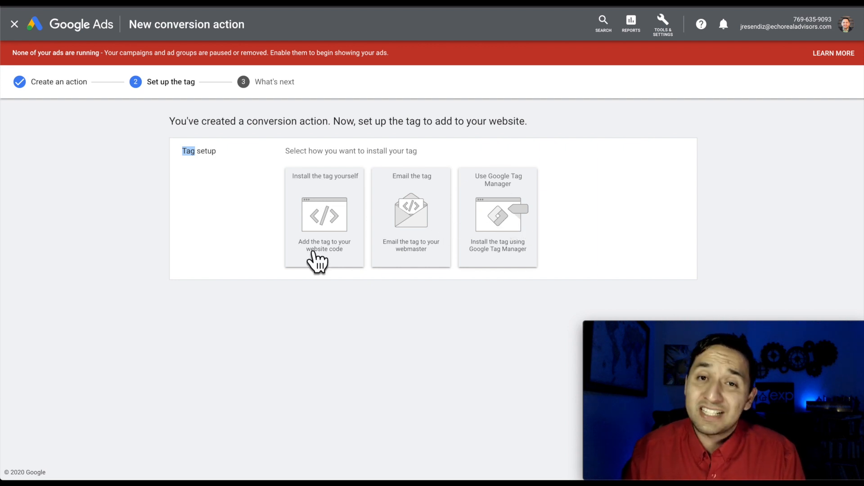
{"action": "left_click", "coordinate": [307, 189]}
{"action": "scroll", "coordinate": [313, 191], "scroll_direction": "down", "scroll_amount": 3}
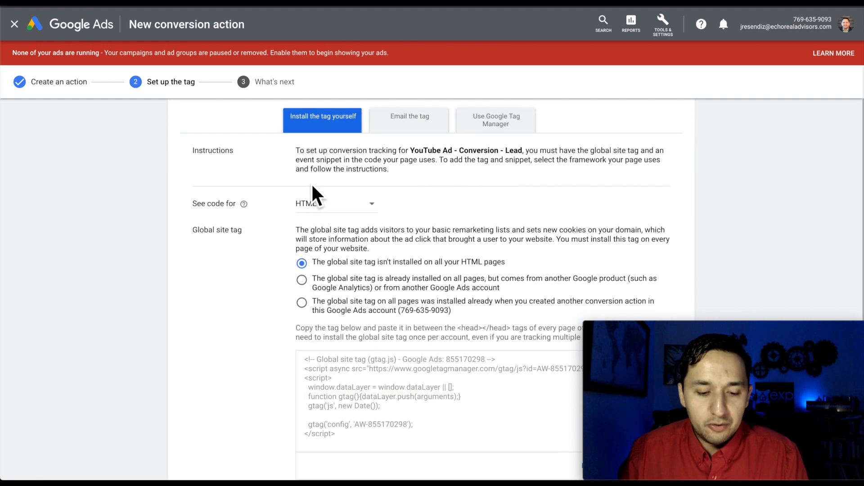
{"action": "scroll", "coordinate": [313, 192], "scroll_direction": "down", "scroll_amount": 3}
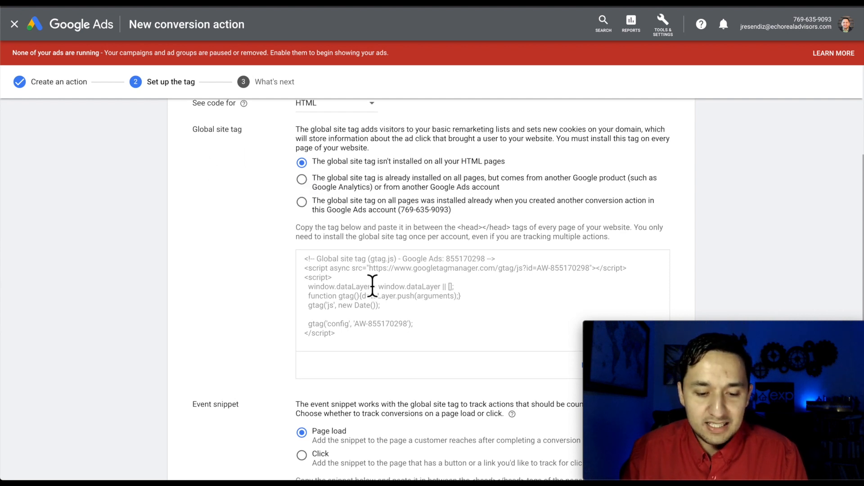
{"action": "left_click", "coordinate": [375, 322]}
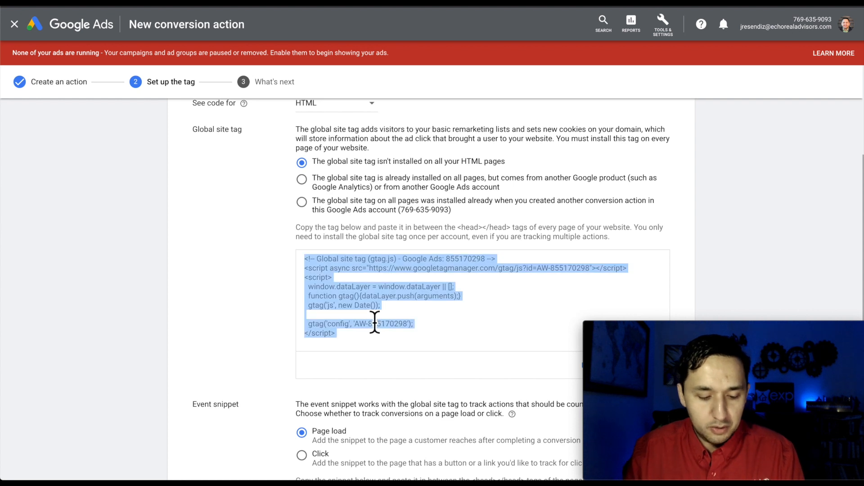
Switch to ClickFunnels and paste the global site tag into the head tracking code in the Realtor-Buyer-Optin funnel's settings.
{"action": "key", "text": "ctrl+Tab"}
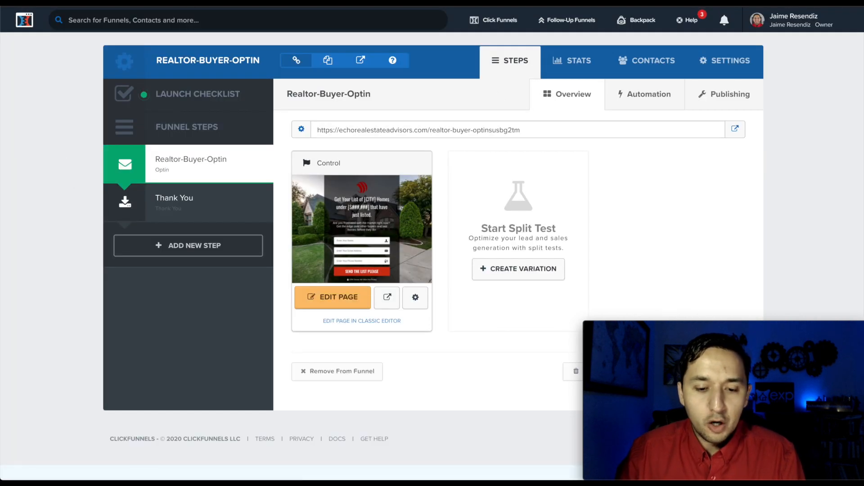
{"action": "left_click", "coordinate": [728, 67]}
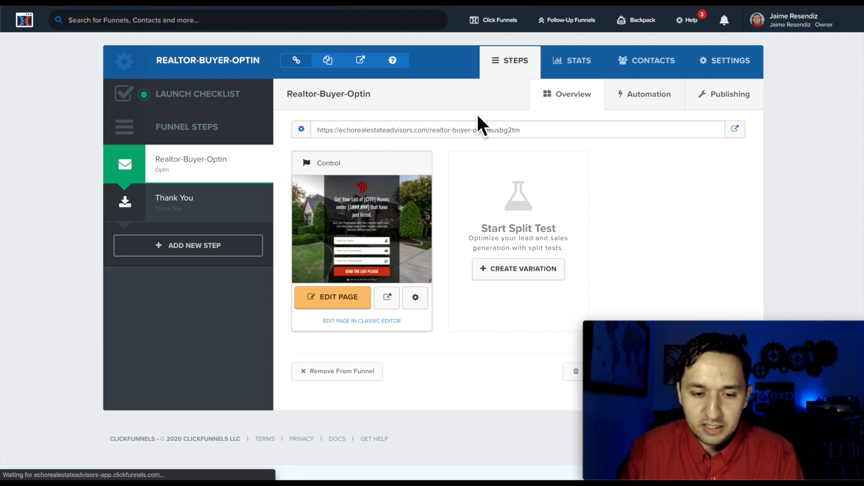
{"action": "scroll", "coordinate": [419, 292], "scroll_direction": "down", "scroll_amount": 3}
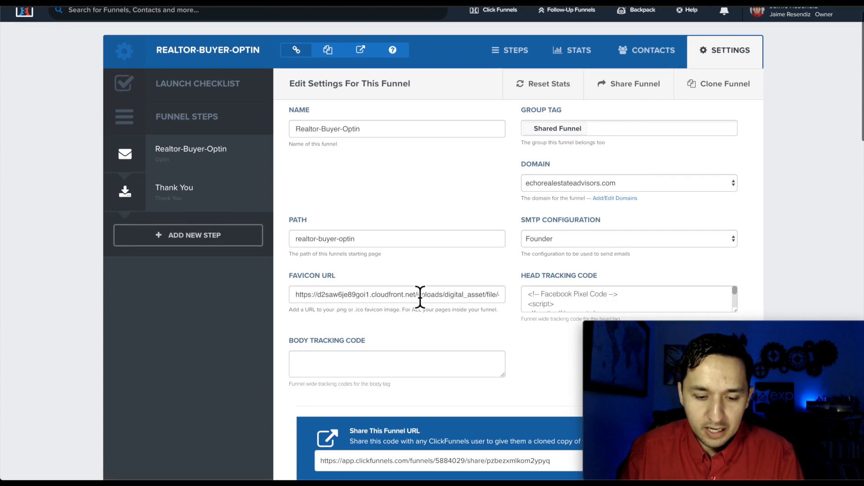
{"action": "scroll", "coordinate": [420, 297], "scroll_direction": "down", "scroll_amount": 2}
{"action": "left_click", "coordinate": [569, 247]}
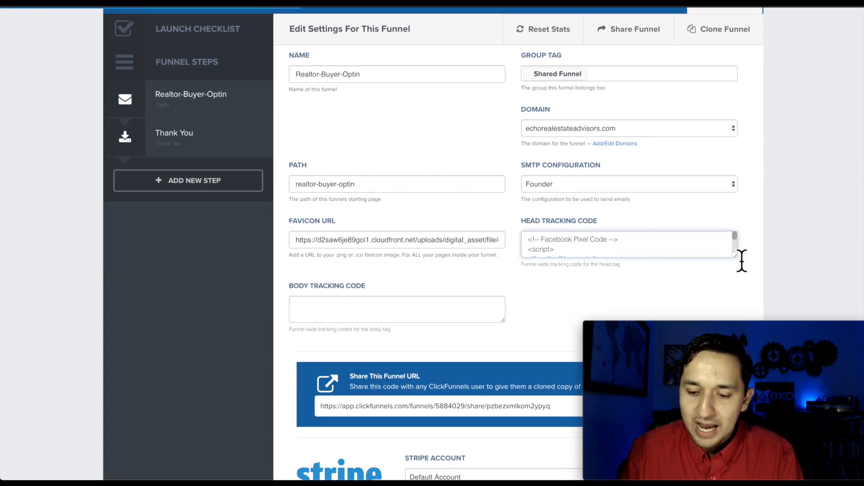
{"action": "left_click_drag", "start_coordinate": [739, 256], "coordinate": [761, 278]}
{"action": "key", "text": "ctrl+a"}
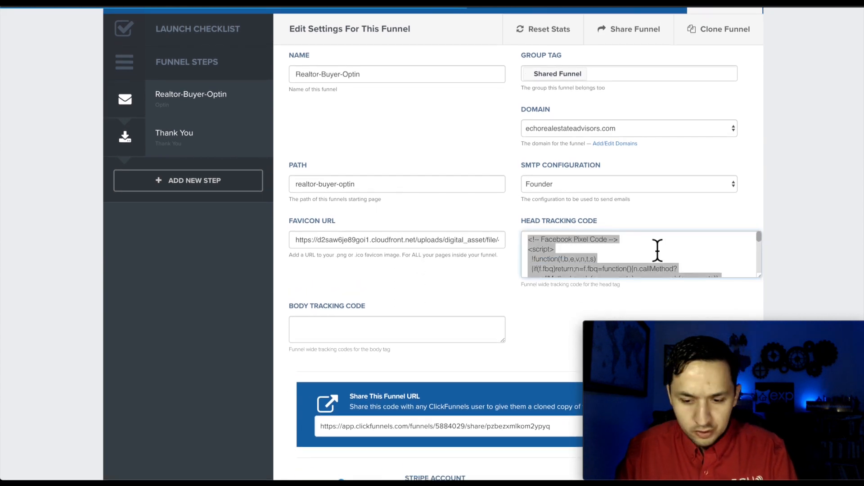
{"action": "key", "text": "ctrl+v"}
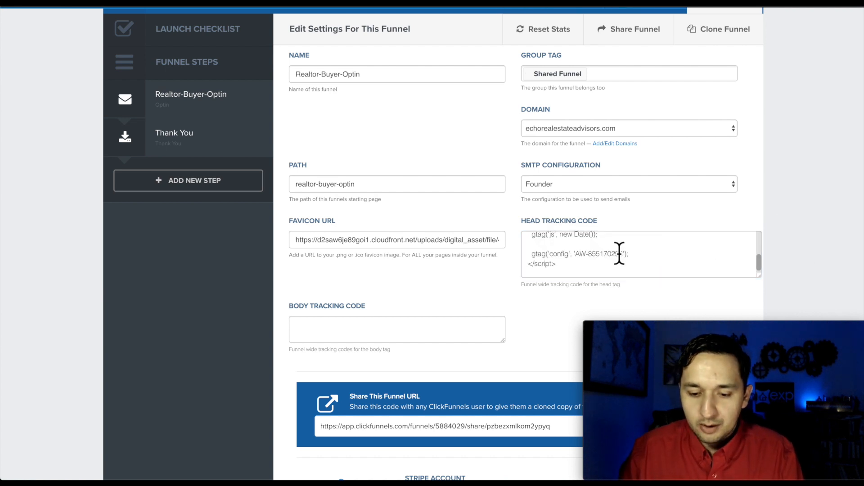
Save and update the Realtor-Buyer-Optin funnel's settings.
{"action": "scroll", "coordinate": [619, 252], "scroll_direction": "up", "scroll_amount": 2}
{"action": "scroll", "coordinate": [619, 252], "scroll_direction": "down", "scroll_amount": 2}
{"action": "scroll", "coordinate": [810, 241], "scroll_direction": "down", "scroll_amount": 4}
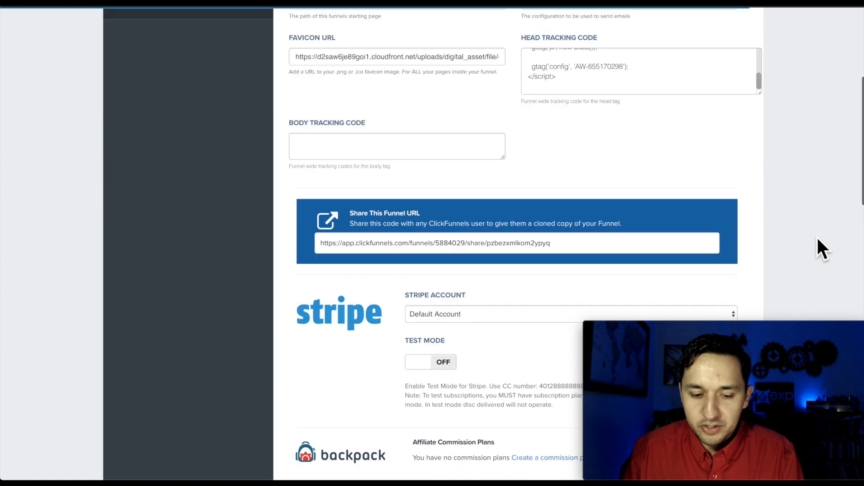
{"action": "scroll", "coordinate": [817, 239], "scroll_direction": "down", "scroll_amount": 15}
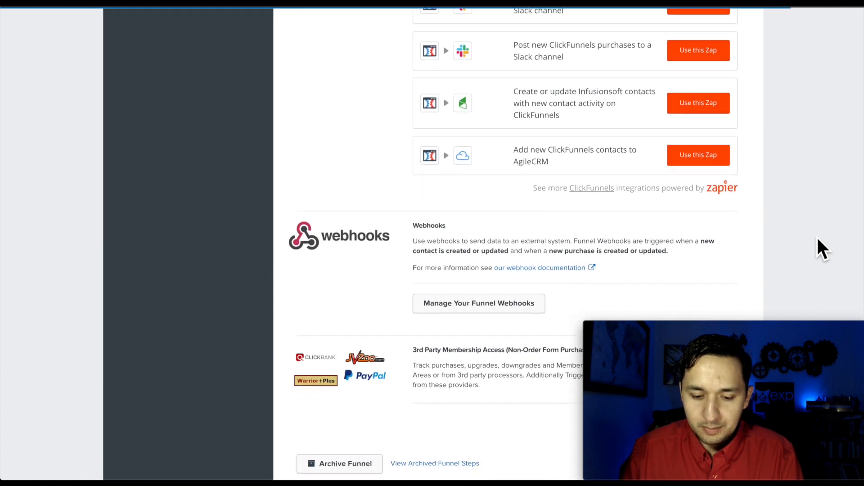
{"action": "scroll", "coordinate": [818, 239], "scroll_direction": "down", "scroll_amount": 2}
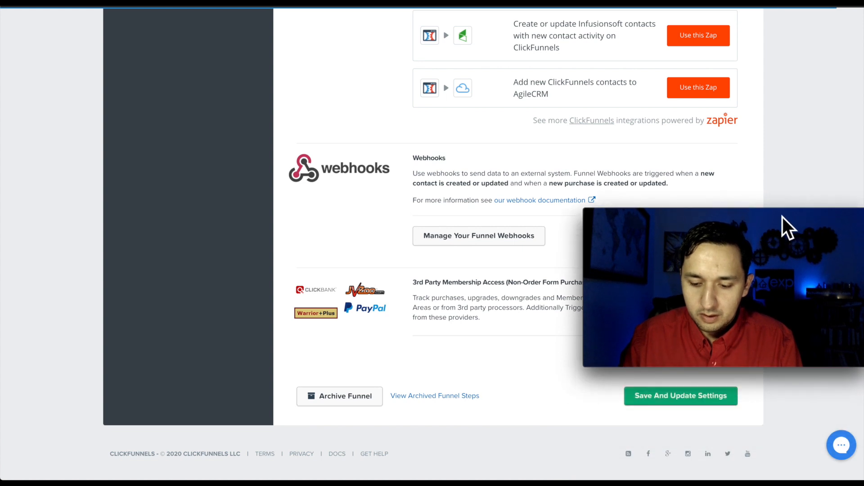
{"action": "left_click", "coordinate": [685, 396]}
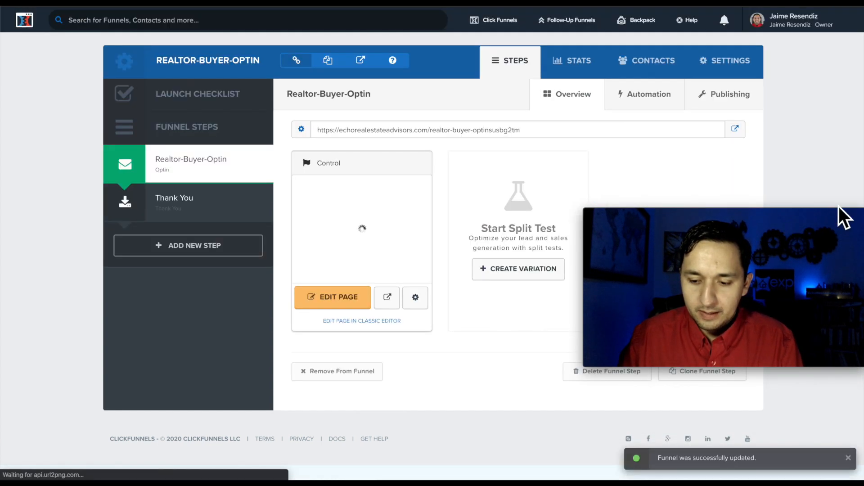
{"action": "left_click_drag", "start_coordinate": [831, 212], "coordinate": [836, 328]}
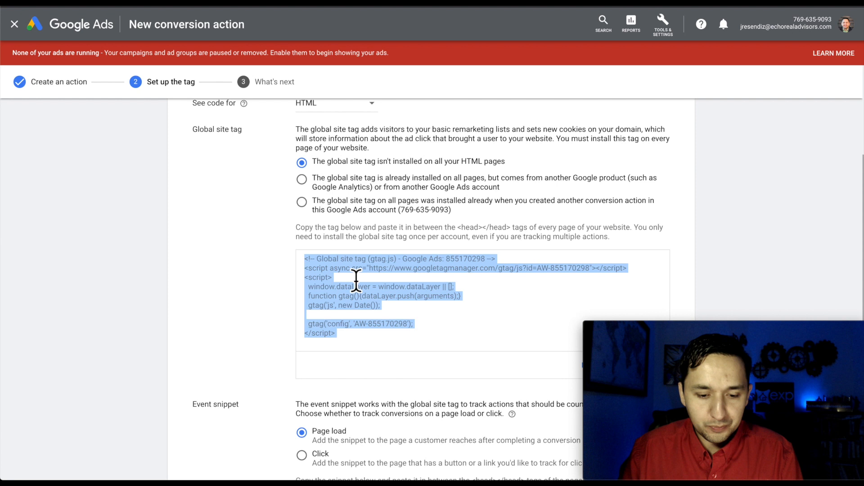
Return to Google Ads and copy the page-load event snippet for the lead conversion.
{"action": "scroll", "coordinate": [356, 281], "scroll_direction": "down", "scroll_amount": 1}
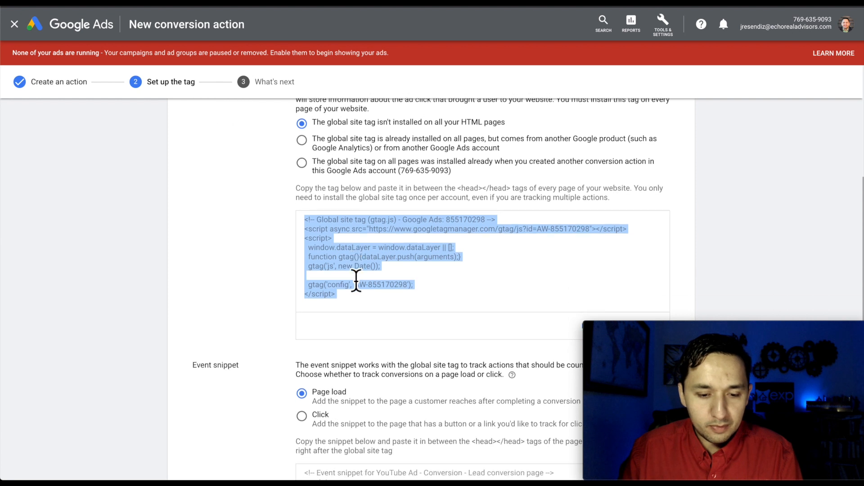
{"action": "scroll", "coordinate": [350, 344], "scroll_direction": "down", "scroll_amount": 3}
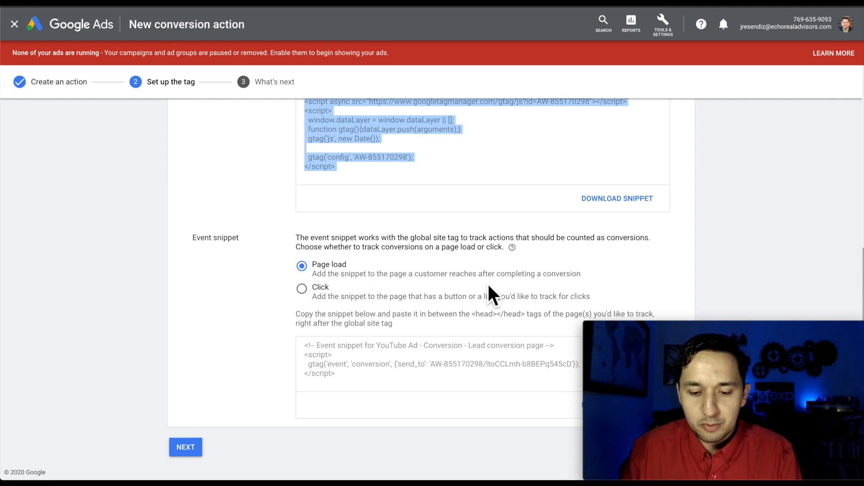
{"action": "left_click", "coordinate": [360, 374]}
{"action": "key", "text": "ctrl+c"}
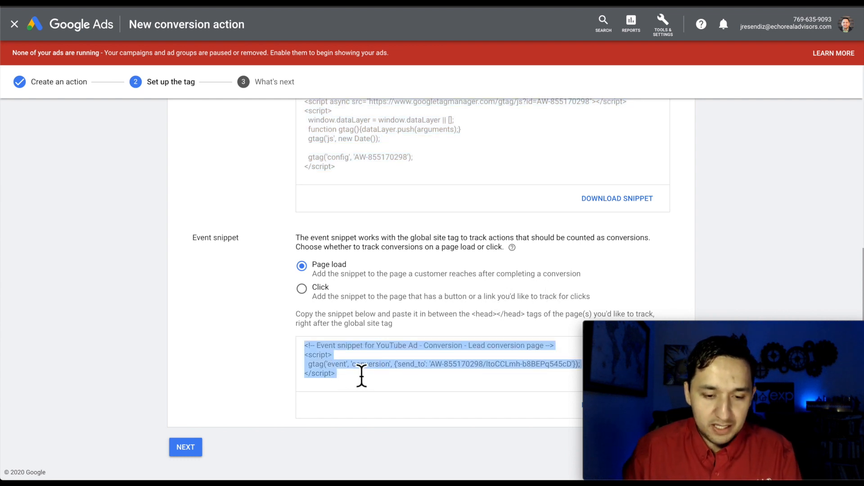
{"action": "scroll", "coordinate": [361, 376], "scroll_direction": "up", "scroll_amount": 2}
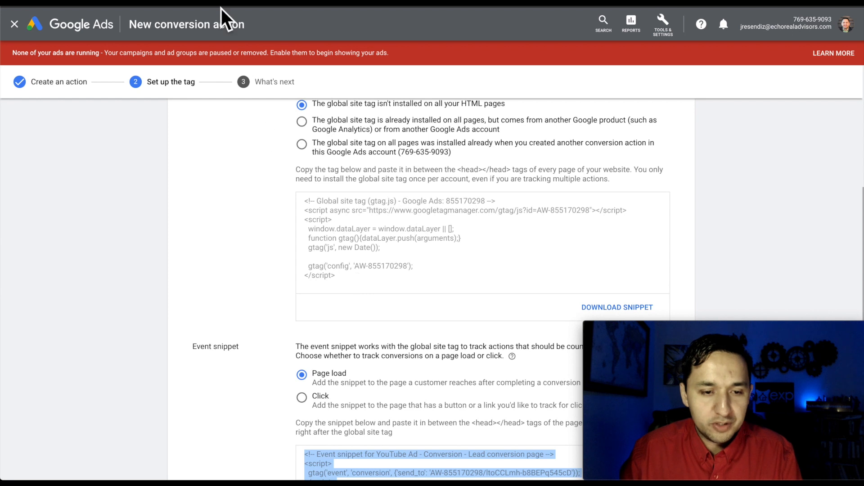
Switch to ClickFunnels and open the tracking code settings of the funnel's Thank You page in the page editor.
{"action": "left_click", "coordinate": [295, 3]}
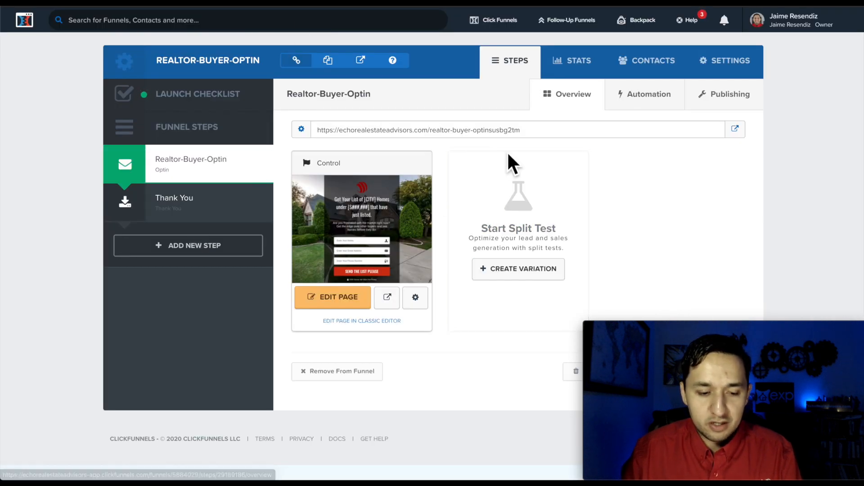
{"action": "left_click", "coordinate": [189, 204]}
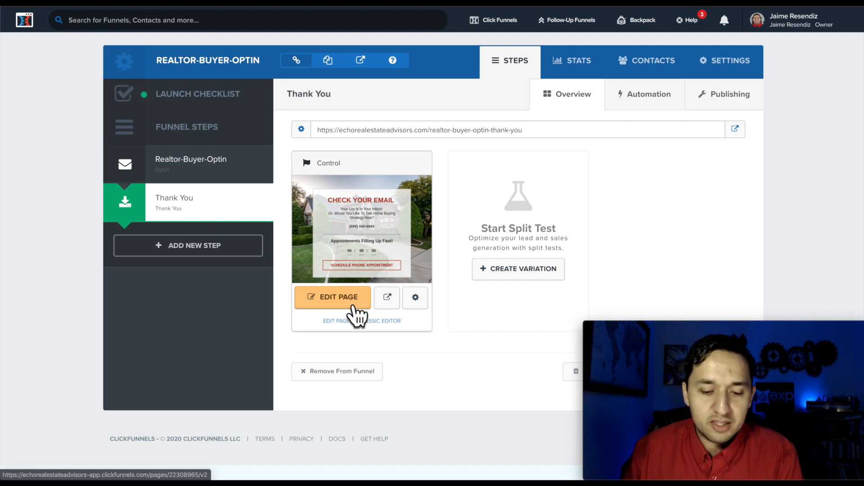
{"action": "left_click", "coordinate": [332, 295]}
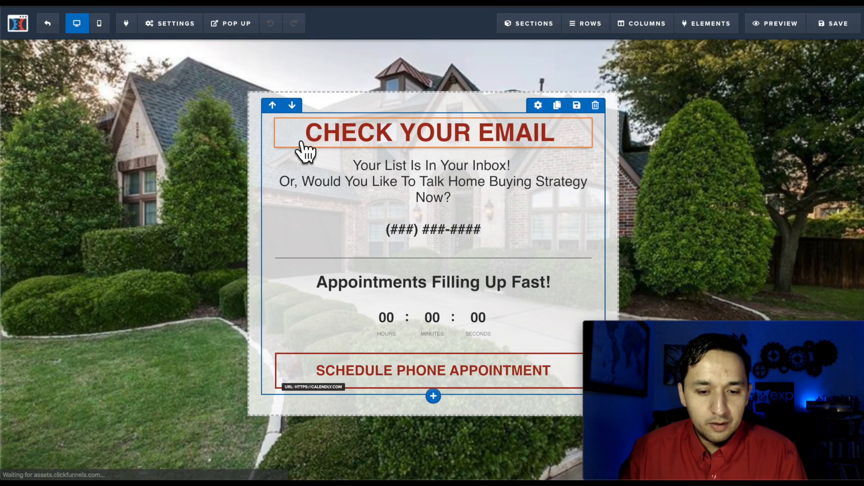
{"action": "left_click", "coordinate": [169, 24]}
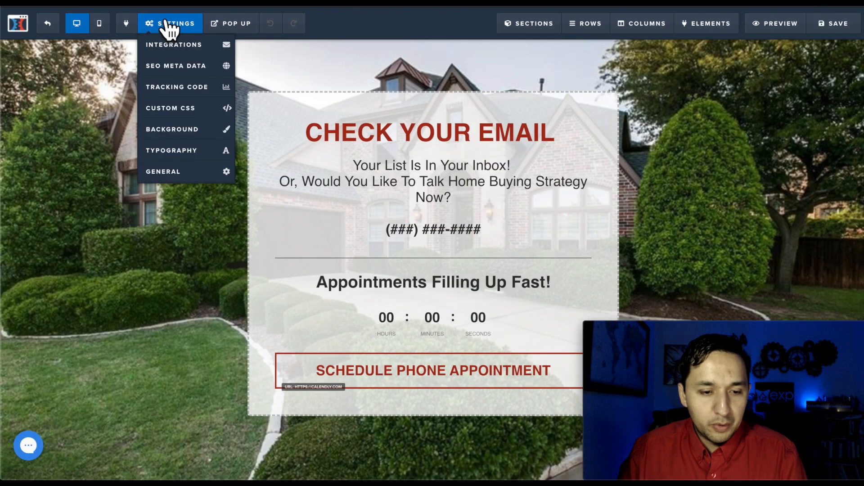
{"action": "left_click", "coordinate": [193, 89]}
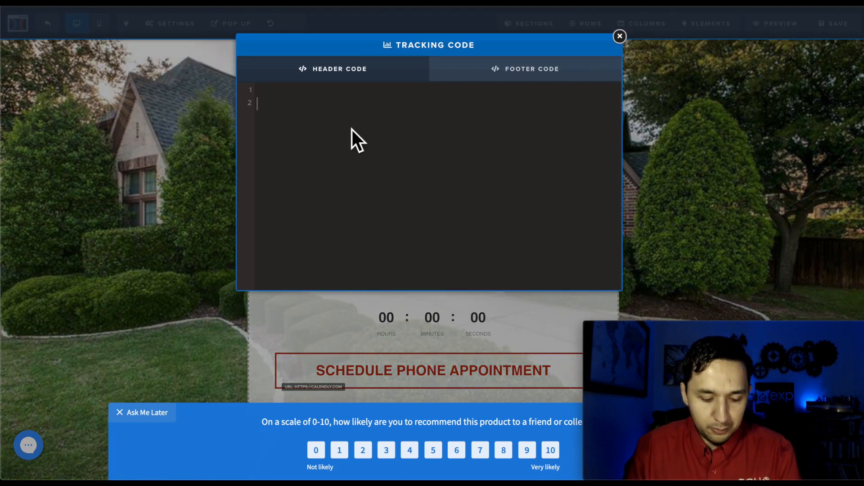
Paste the lead conversion event snippet into the Thank You page's header code and save the page.
{"action": "key", "text": "BackSpace"}
{"action": "key", "text": "ctrl+v"}
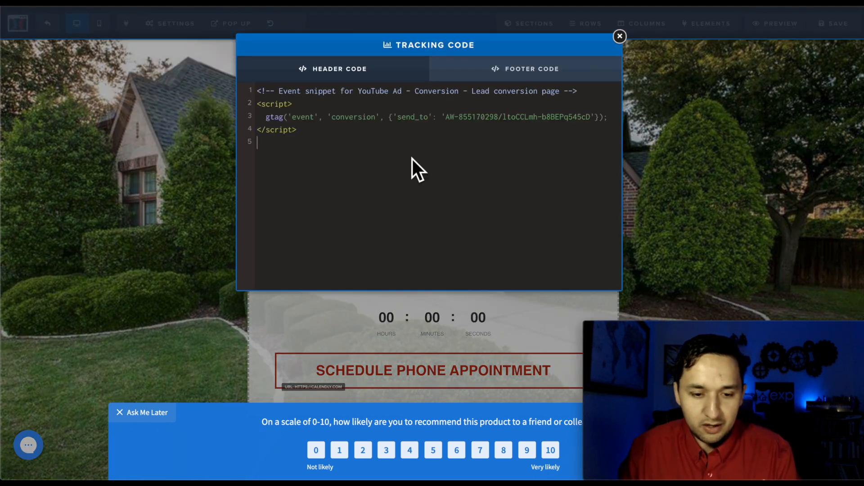
{"action": "left_click", "coordinate": [364, 98]}
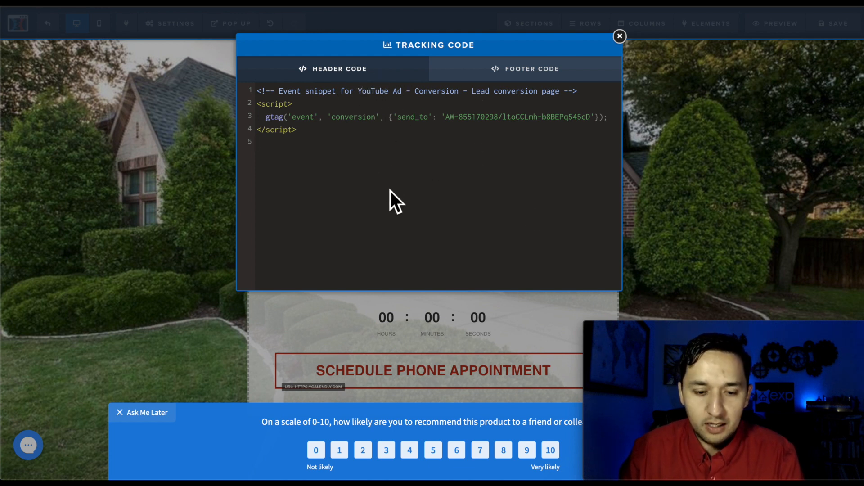
{"action": "left_click", "coordinate": [675, 120]}
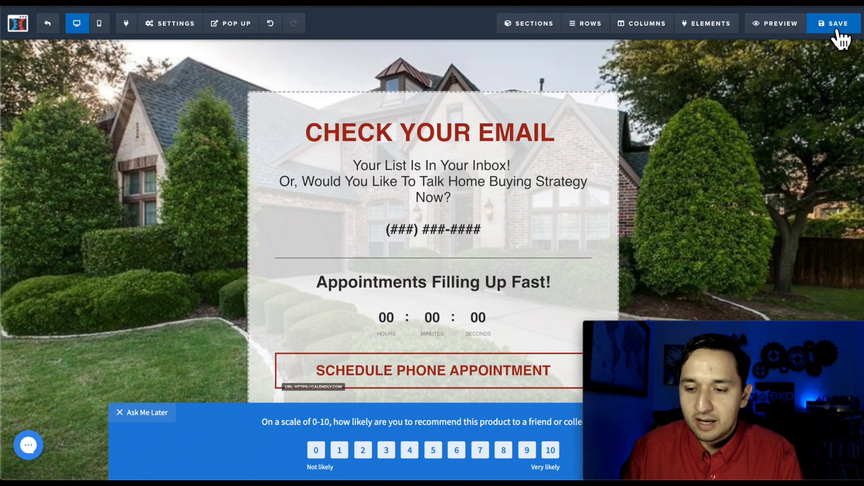
{"action": "left_click", "coordinate": [834, 28]}
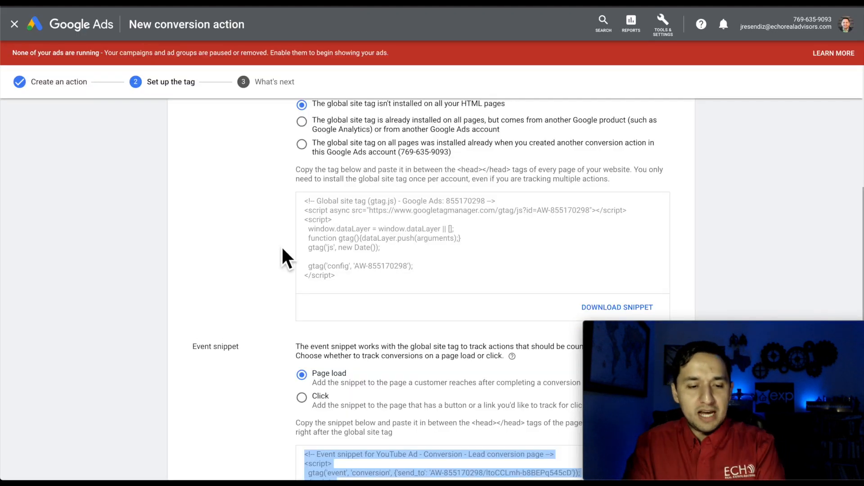
Return to Google Ads and finish the tag setup stage of the new conversion action.
{"action": "scroll", "coordinate": [283, 251], "scroll_direction": "down", "scroll_amount": 3}
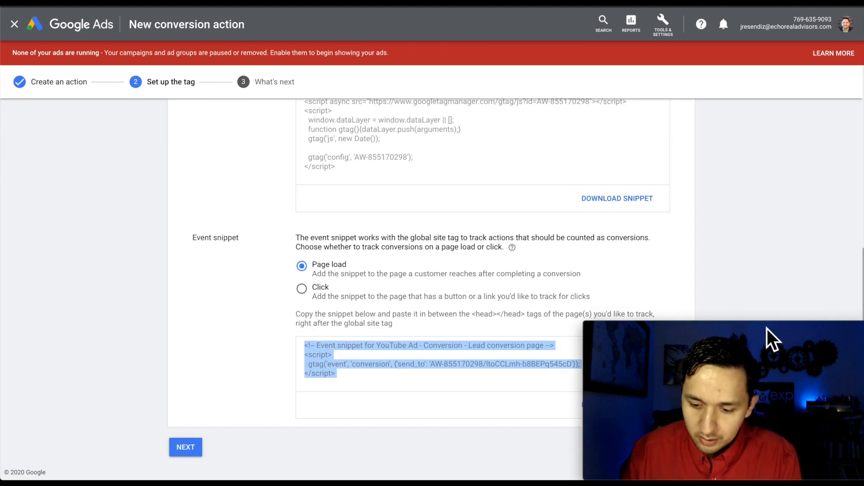
{"action": "mouse_move", "coordinate": [765, 331]}
{"action": "left_mouse_down"}
{"action": "mouse_move", "coordinate": [767, 260]}
{"action": "mouse_move", "coordinate": [760, 333]}
{"action": "left_mouse_up"}
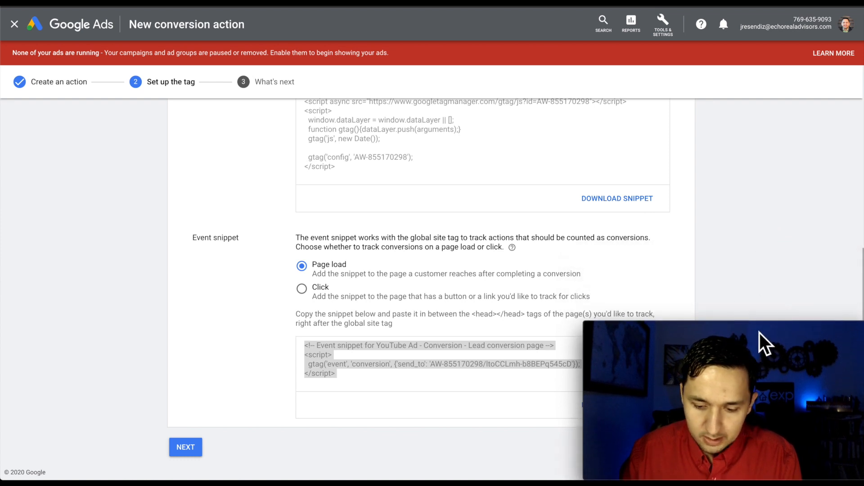
{"action": "left_click", "coordinate": [189, 448]}
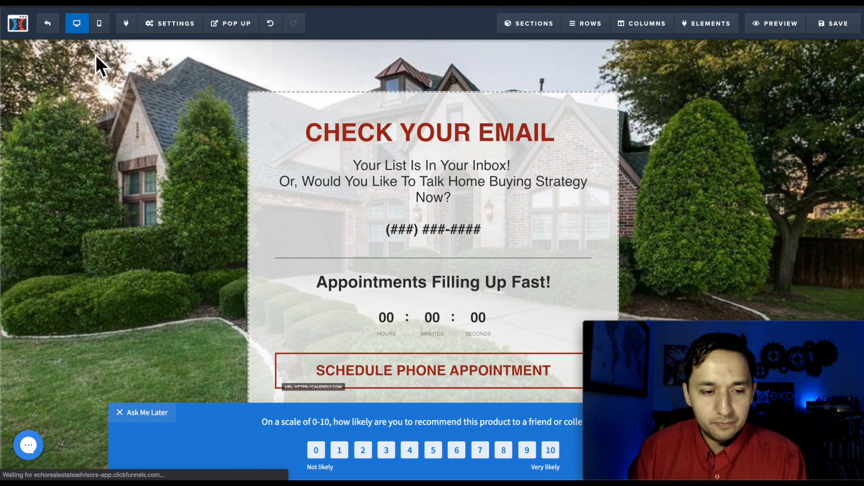
Switch to ClickFunnels, leave the Thank You page editor and view the Realtor-Buyer-Optin step's overview.
{"action": "left_click", "coordinate": [49, 26]}
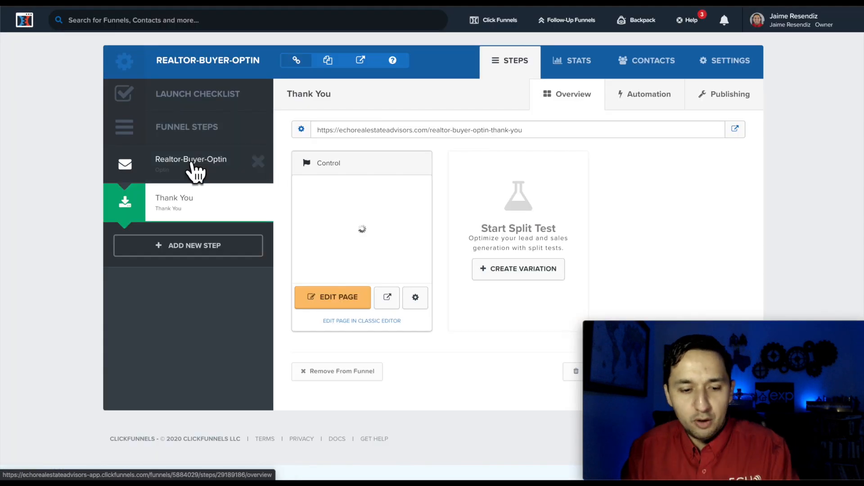
{"action": "left_click", "coordinate": [187, 170]}
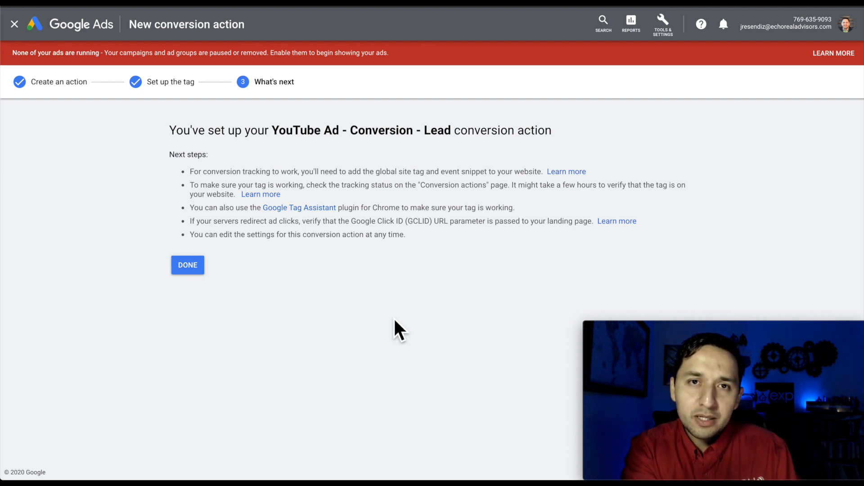
{"action": "left_click", "coordinate": [663, 27]}
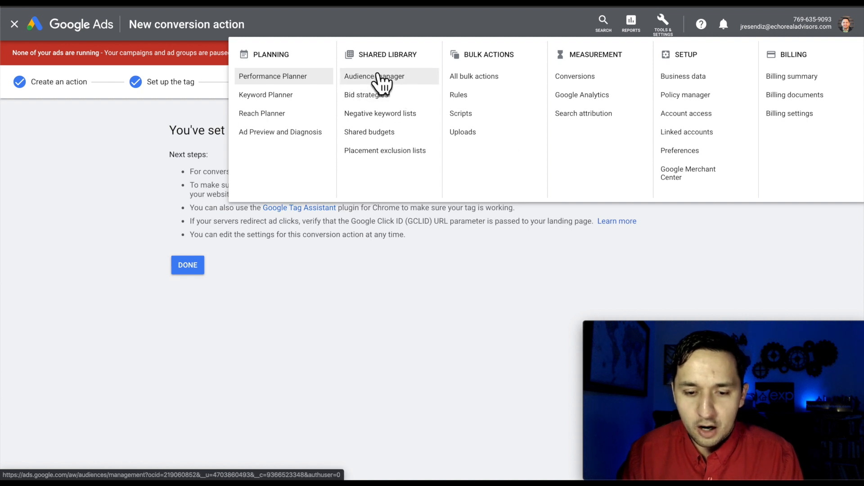
{"action": "left_click", "coordinate": [425, 323]}
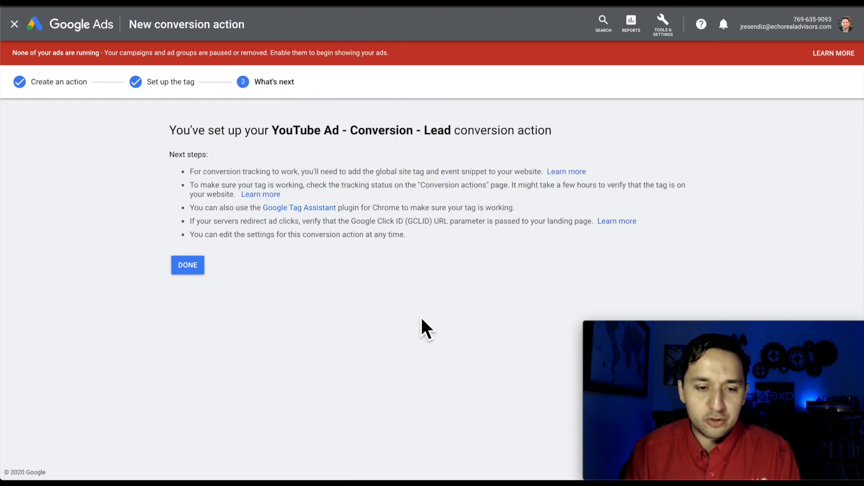
Go to the Google Ads campaigns overview and start creating a new campaign.
{"action": "left_click", "coordinate": [78, 34]}
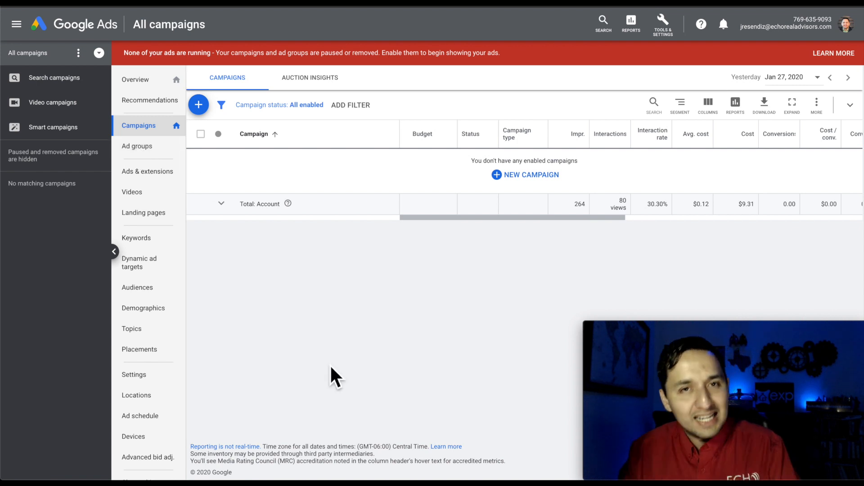
{"action": "left_click", "coordinate": [200, 108]}
{"action": "left_click", "coordinate": [263, 143]}
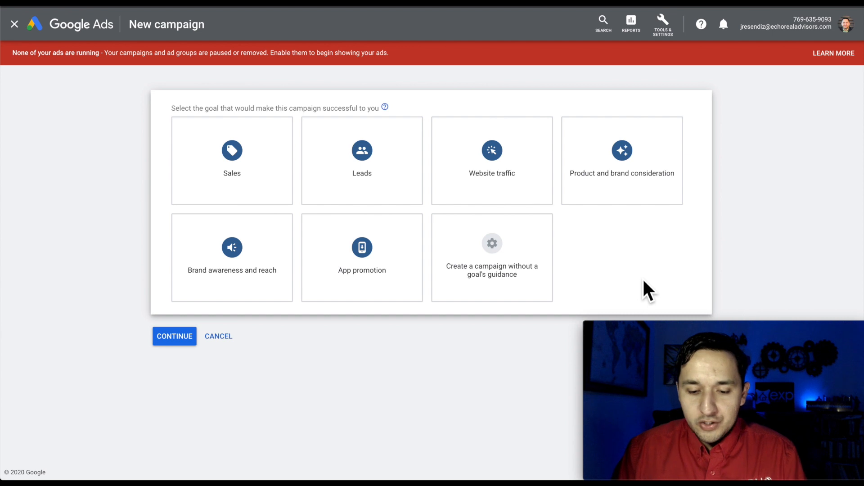
Choose a campaign without a goal's guidance with the Video type, and review the campaign subtypes offered.
{"action": "left_click", "coordinate": [497, 275]}
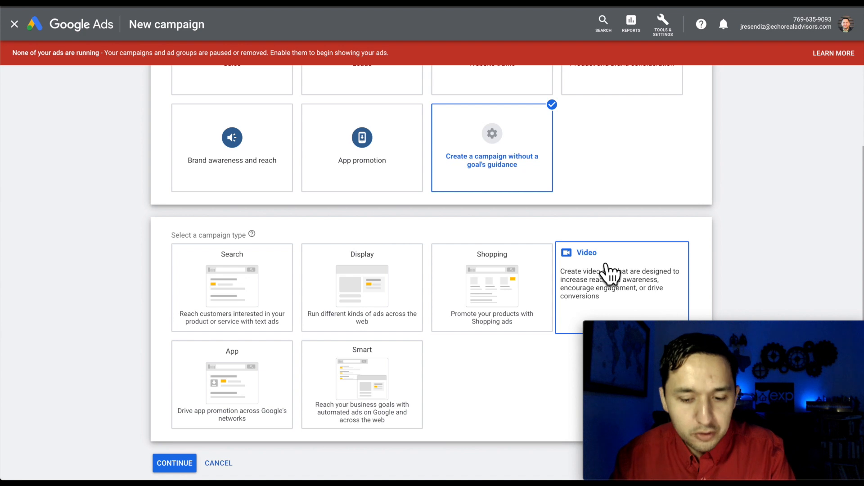
{"action": "left_click", "coordinate": [636, 273]}
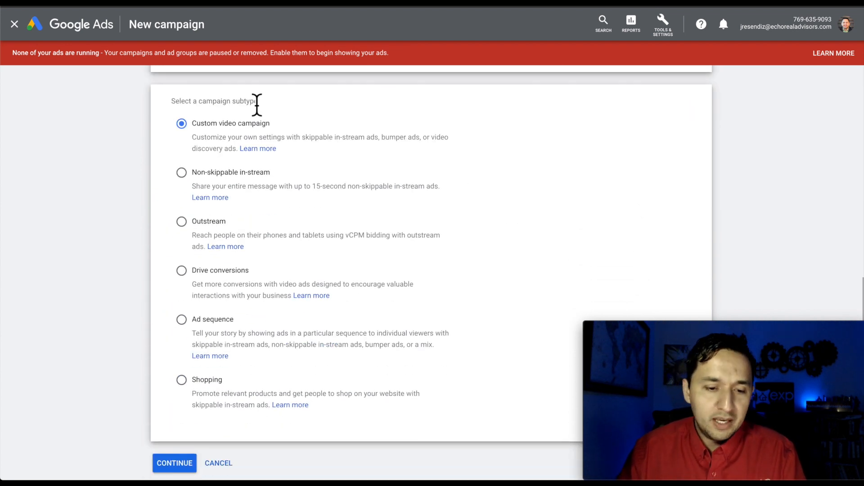
{"action": "scroll", "coordinate": [247, 334], "scroll_direction": "up", "scroll_amount": 3}
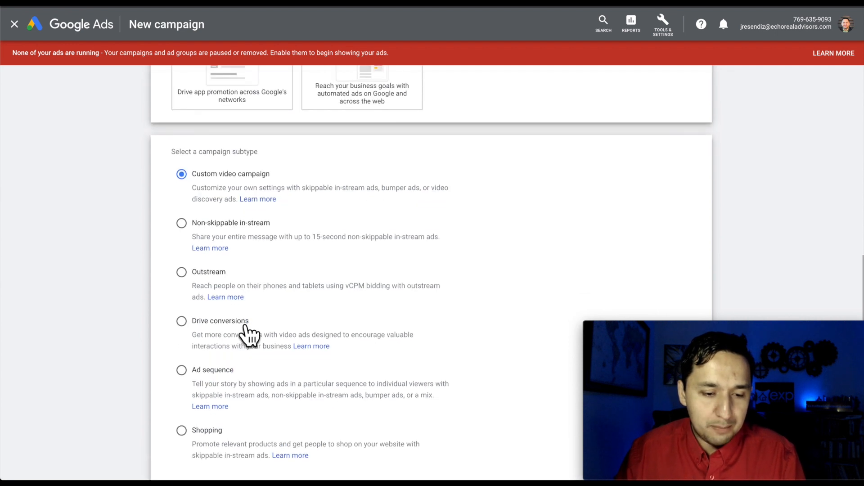
{"action": "scroll", "coordinate": [248, 333], "scroll_direction": "up", "scroll_amount": 6}
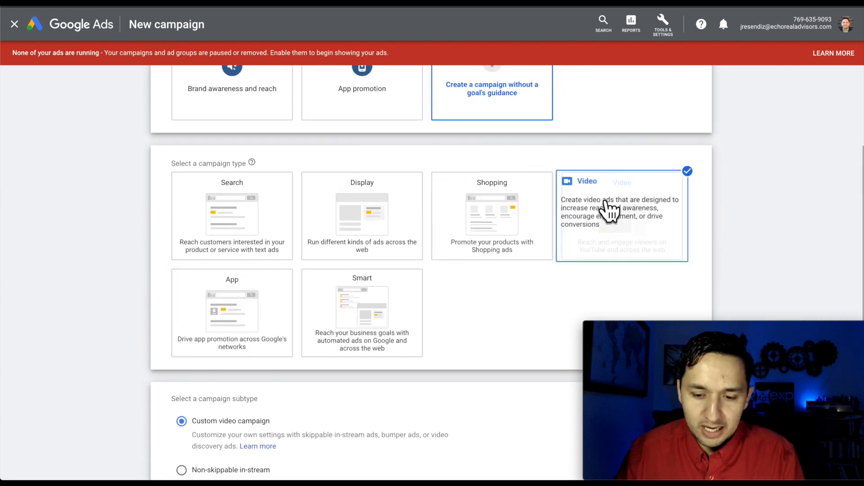
{"action": "scroll", "coordinate": [596, 162], "scroll_direction": "up", "scroll_amount": 2}
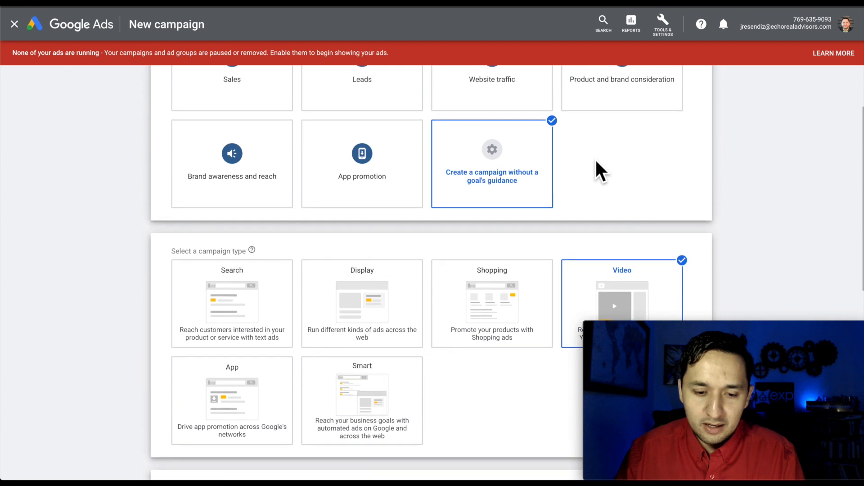
{"action": "scroll", "coordinate": [596, 167], "scroll_direction": "down", "scroll_amount": 6}
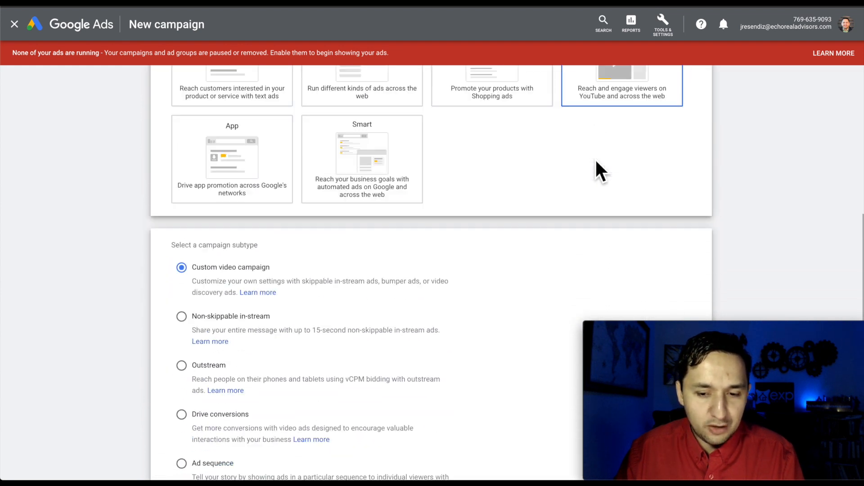
{"action": "scroll", "coordinate": [589, 171], "scroll_direction": "up", "scroll_amount": 5}
{"action": "scroll", "coordinate": [587, 180], "scroll_direction": "down", "scroll_amount": 8}
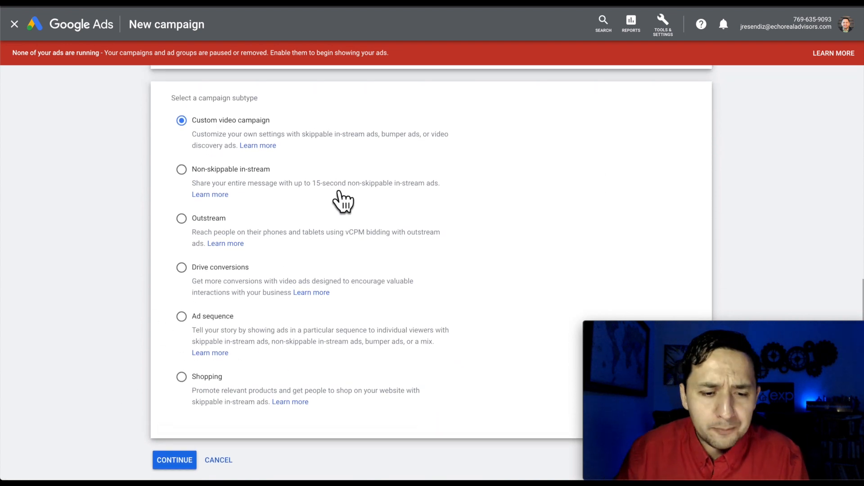
{"action": "scroll", "coordinate": [342, 201], "scroll_direction": "up", "scroll_amount": 10}
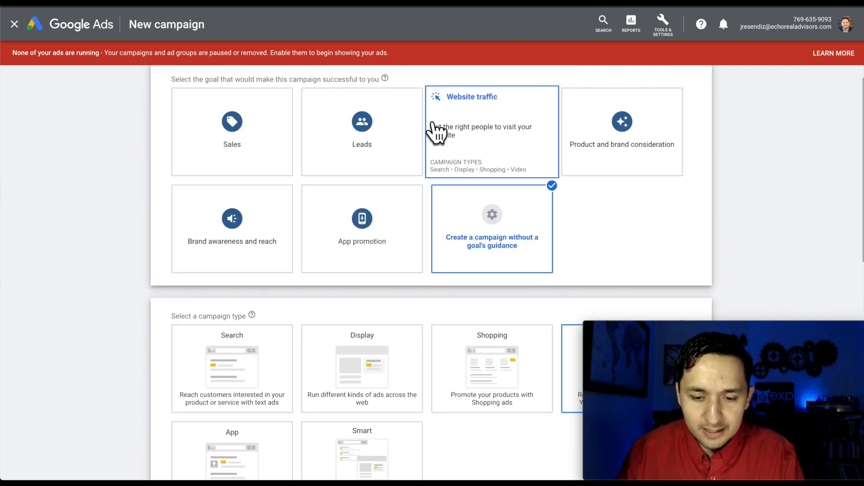
Try the Leads and Sales goals with the Video campaign type to compare the campaign subtypes each offers.
{"action": "left_click", "coordinate": [354, 144]}
{"action": "scroll", "coordinate": [360, 144], "scroll_direction": "down", "scroll_amount": 2}
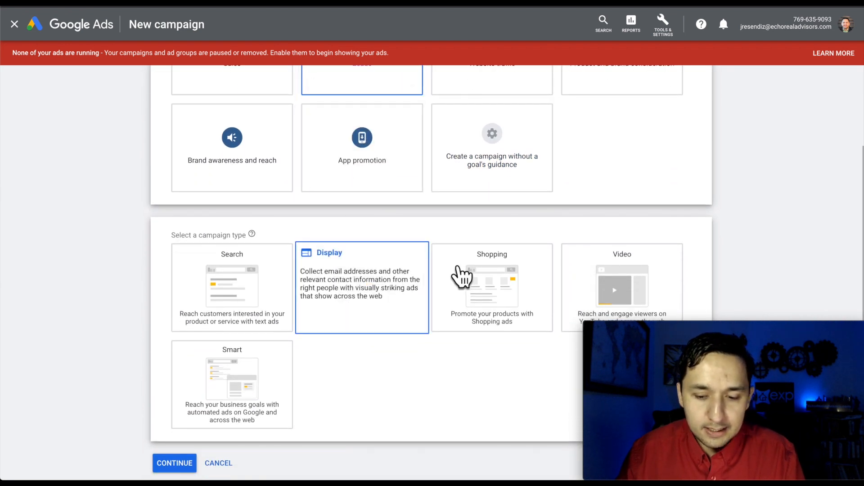
{"action": "left_click", "coordinate": [601, 288]}
{"action": "scroll", "coordinate": [344, 363], "scroll_direction": "down", "scroll_amount": 3}
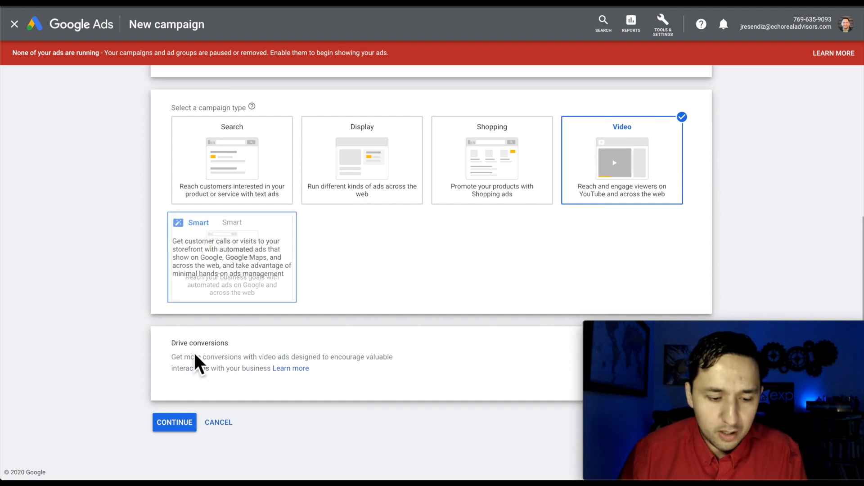
{"action": "scroll", "coordinate": [212, 364], "scroll_direction": "up", "scroll_amount": 5}
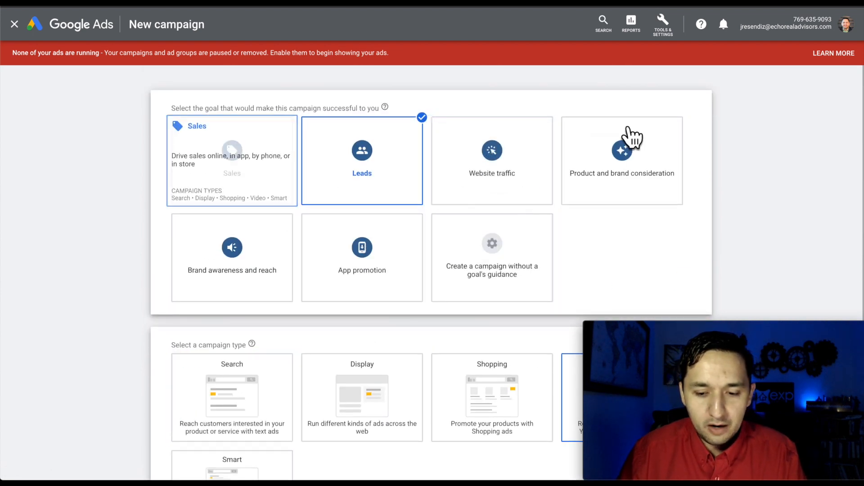
{"action": "scroll", "coordinate": [486, 224], "scroll_direction": "down", "scroll_amount": 4}
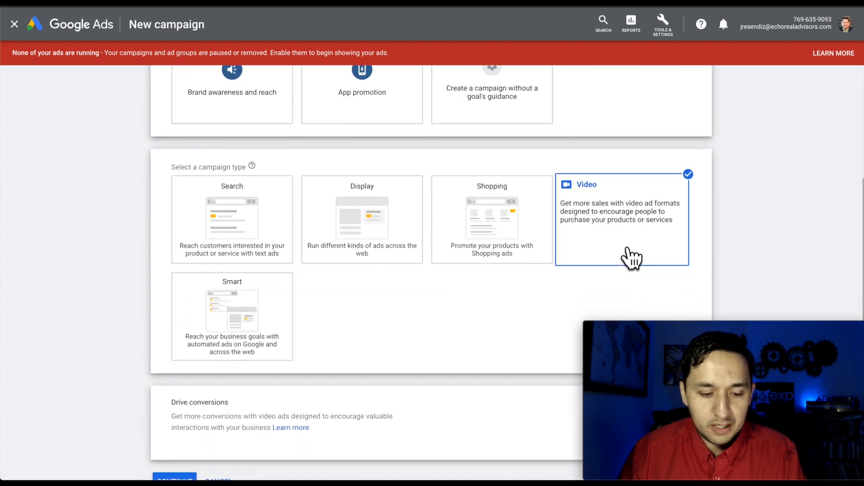
{"action": "scroll", "coordinate": [312, 376], "scroll_direction": "down", "scroll_amount": 1}
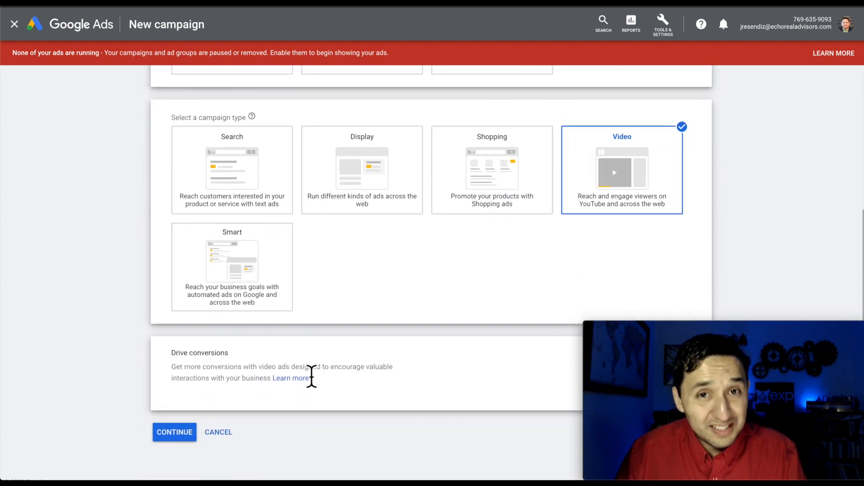
Try the Website traffic goal with the Video campaign type to check its campaign subtype.
{"action": "scroll", "coordinate": [283, 378], "scroll_direction": "up", "scroll_amount": 5}
{"action": "left_click", "coordinate": [513, 175]}
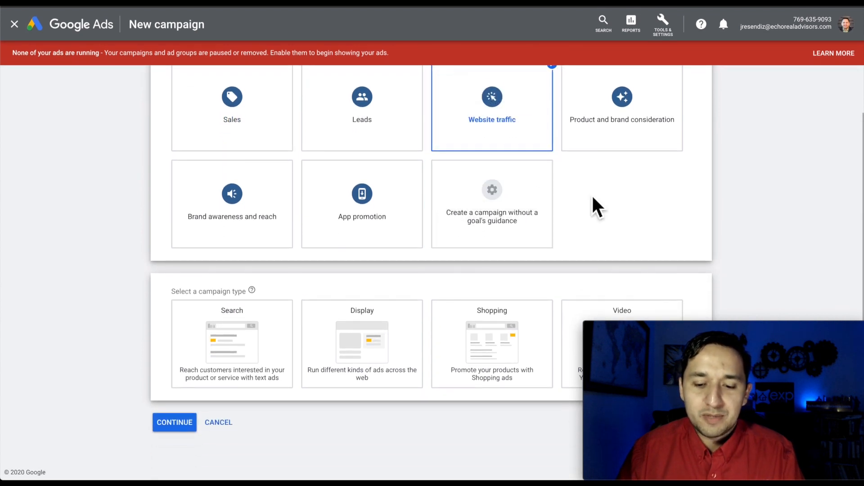
{"action": "left_click", "coordinate": [570, 328]}
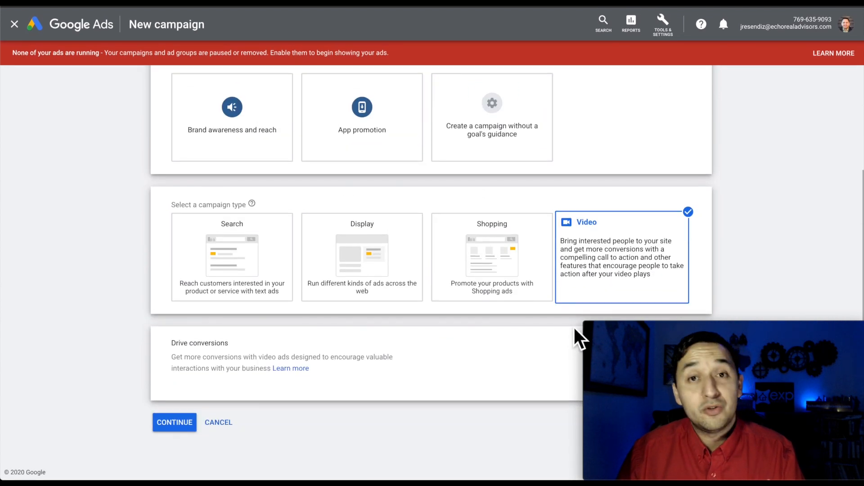
Set the campaign goal to creating a campaign without a goal's guidance.
{"action": "scroll", "coordinate": [574, 328], "scroll_direction": "up", "scroll_amount": 3}
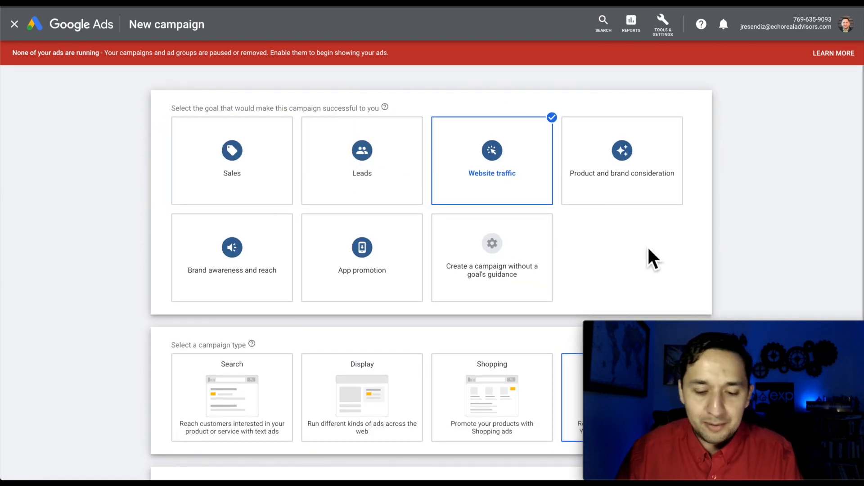
{"action": "left_click", "coordinate": [481, 245]}
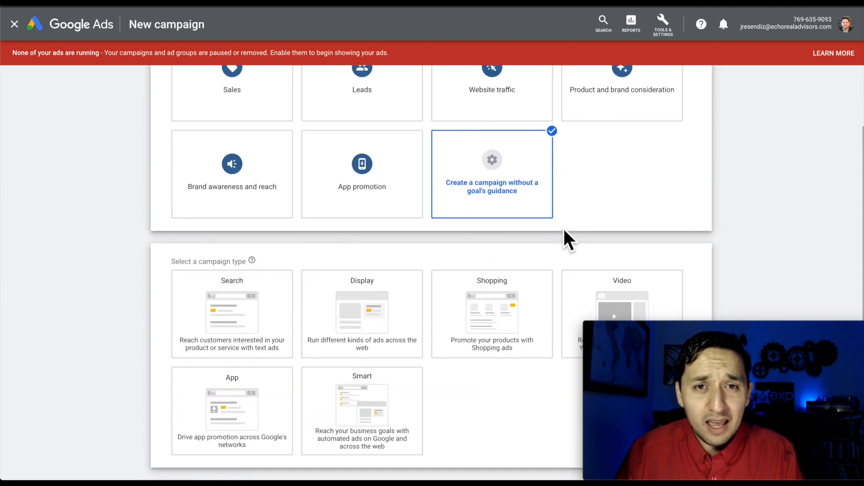
Choose Video as the campaign type for the campaign without a goal's guidance.
{"action": "scroll", "coordinate": [564, 231], "scroll_direction": "down", "scroll_amount": 1}
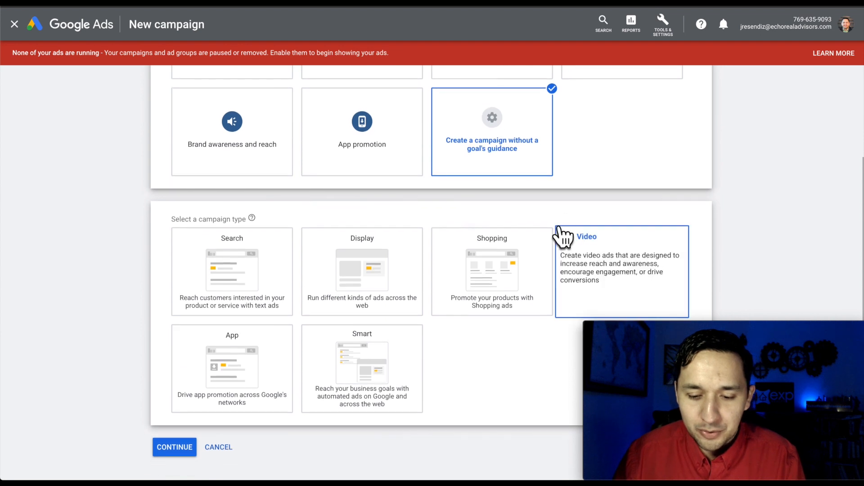
{"action": "left_click", "coordinate": [603, 273]}
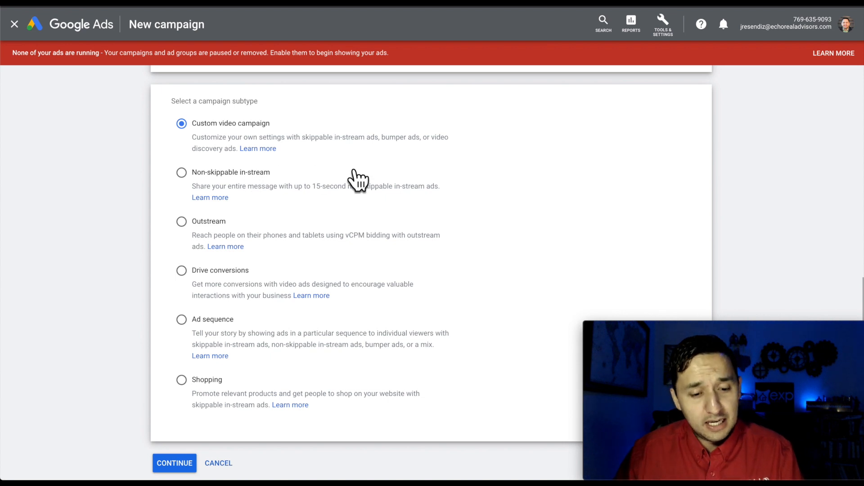
Try the Non-skippable in-stream, Outstream, Drive conversions, Ad sequence and Shopping campaign subtypes to review what each offers.
{"action": "left_click", "coordinate": [216, 182]}
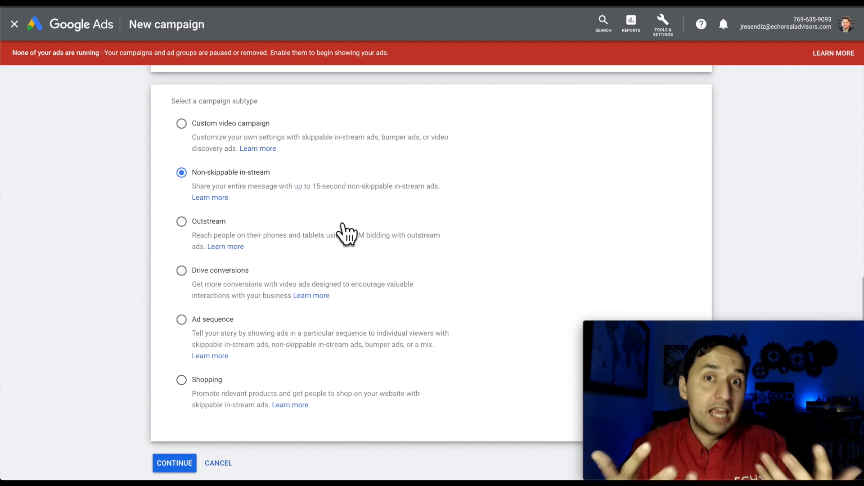
{"action": "scroll", "coordinate": [347, 233], "scroll_direction": "down", "scroll_amount": 1}
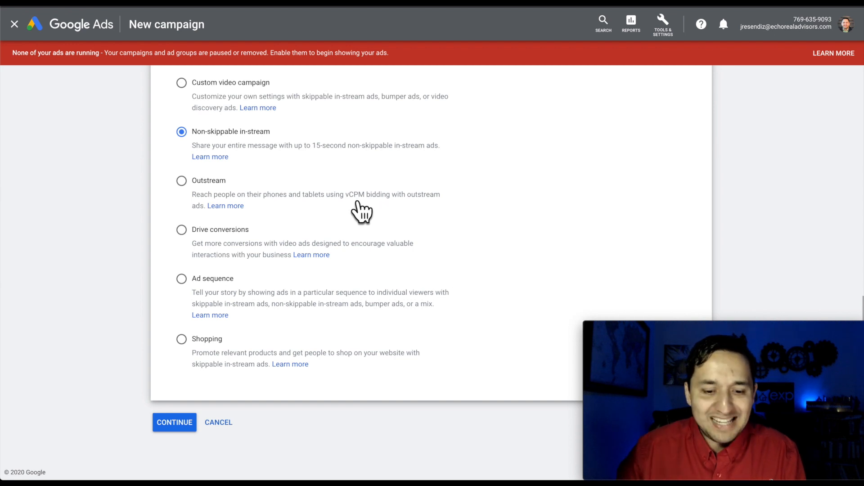
{"action": "left_click", "coordinate": [181, 181]}
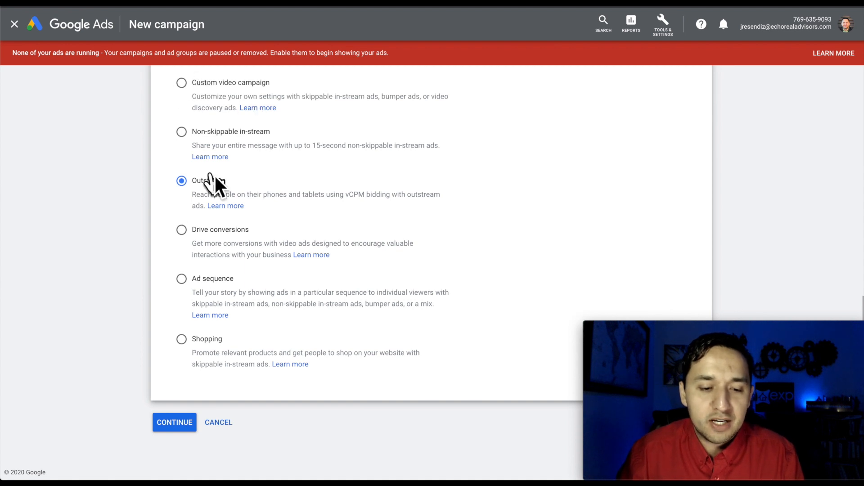
{"action": "left_click", "coordinate": [181, 230]}
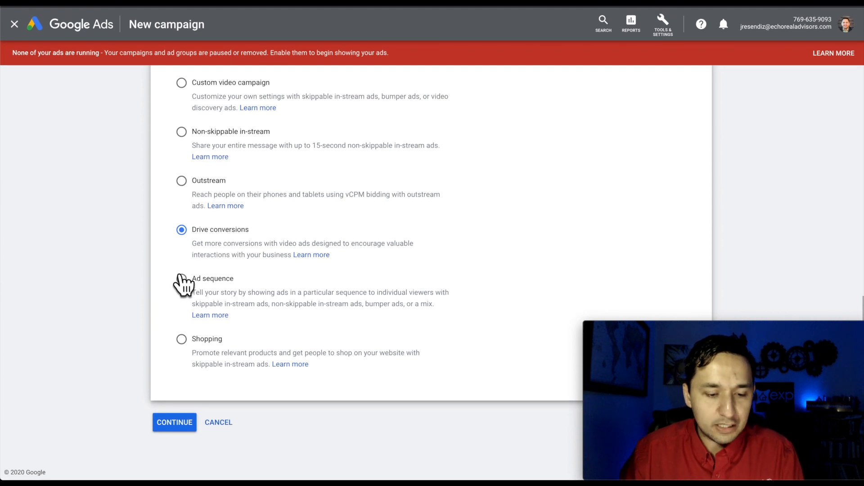
{"action": "left_click", "coordinate": [182, 280]}
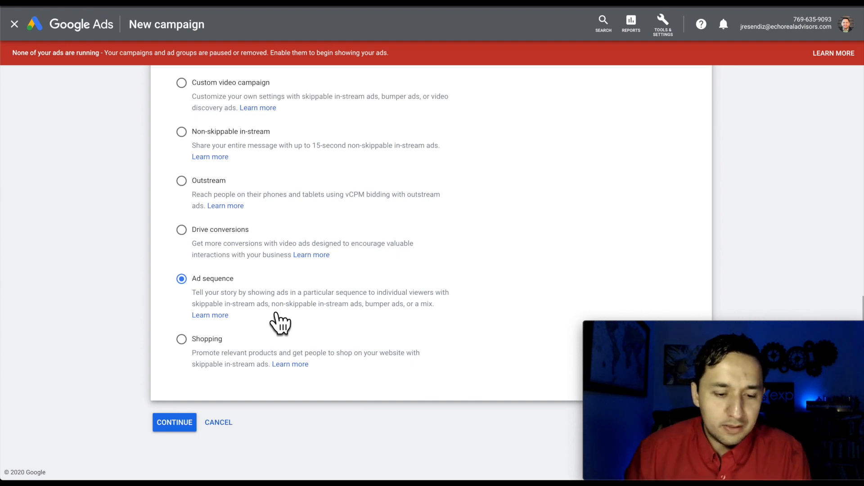
{"action": "left_click", "coordinate": [182, 340]}
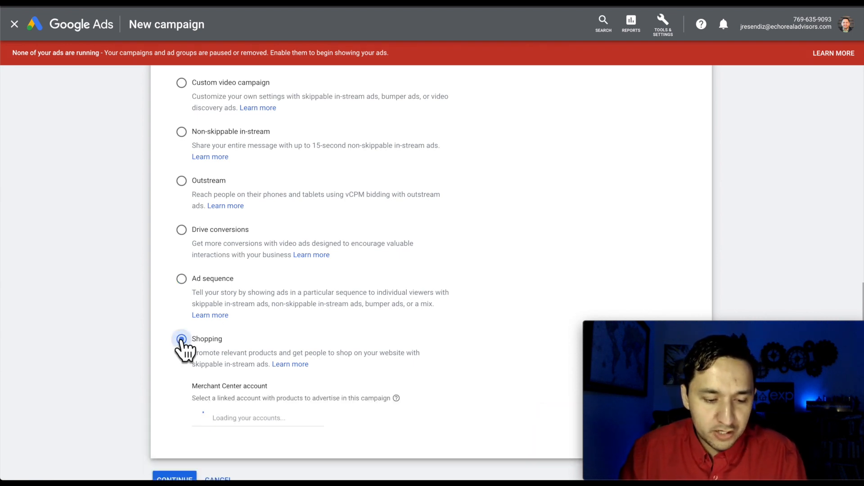
{"action": "scroll", "coordinate": [243, 369], "scroll_direction": "down", "scroll_amount": 1}
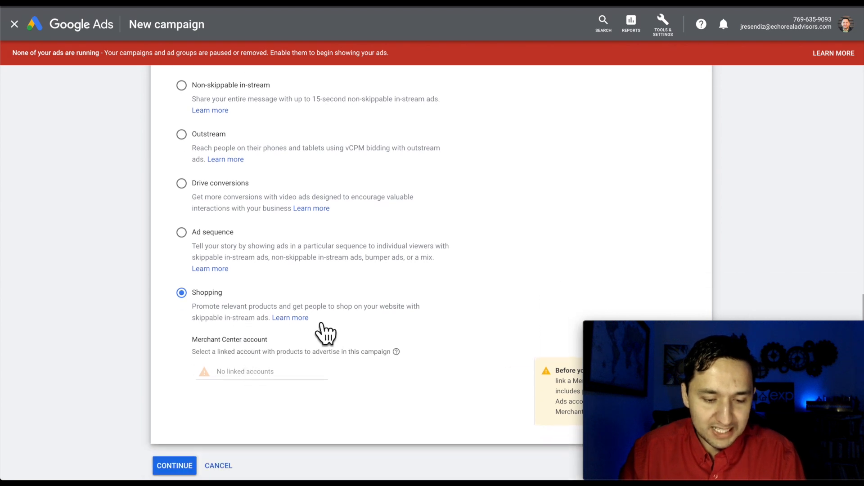
{"action": "scroll", "coordinate": [321, 332], "scroll_direction": "down", "scroll_amount": 2}
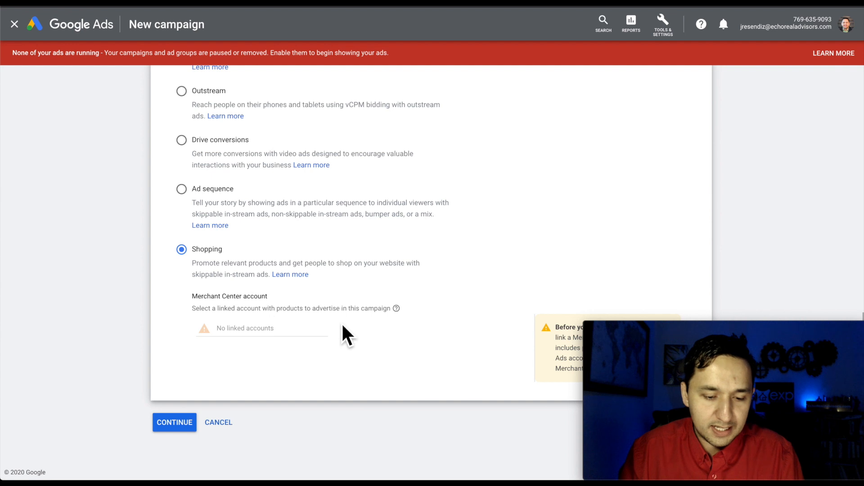
Set the campaign subtype to Custom video campaign and continue to the campaign settings.
{"action": "scroll", "coordinate": [255, 336], "scroll_direction": "up", "scroll_amount": 3}
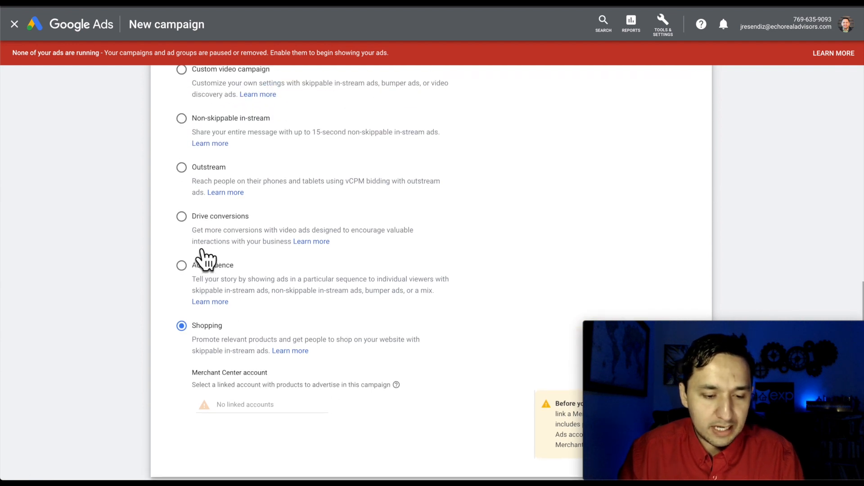
{"action": "scroll", "coordinate": [206, 259], "scroll_direction": "up", "scroll_amount": 4}
{"action": "scroll", "coordinate": [384, 303], "scroll_direction": "down", "scroll_amount": 1}
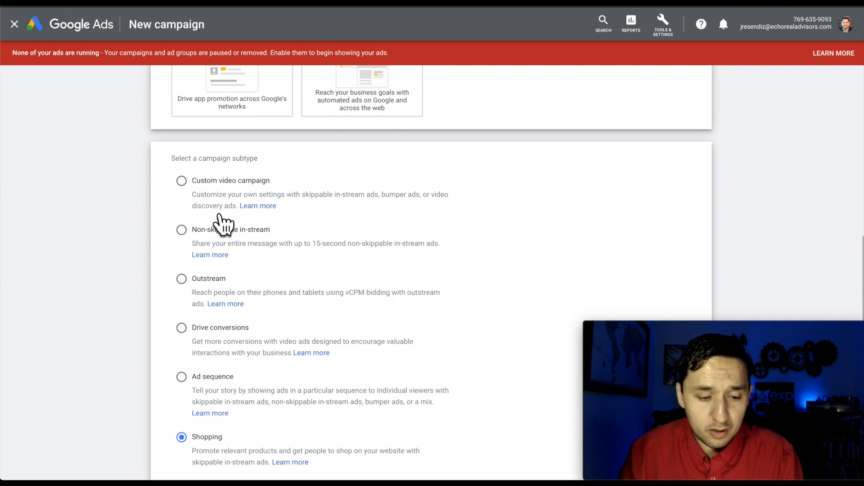
{"action": "left_click", "coordinate": [182, 182]}
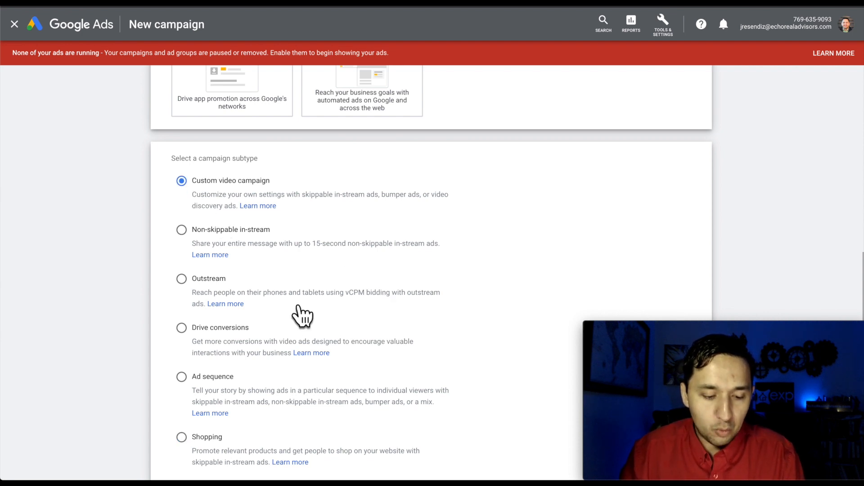
{"action": "scroll", "coordinate": [300, 315], "scroll_direction": "down", "scroll_amount": 1}
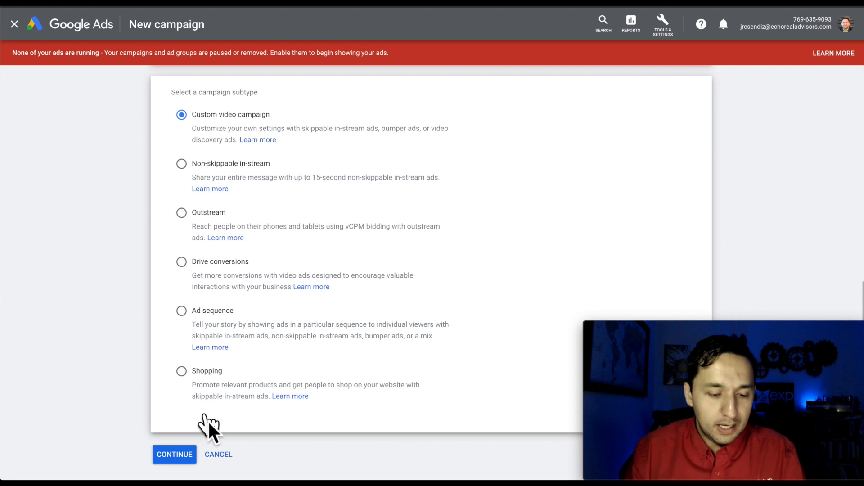
{"action": "left_click", "coordinate": [174, 455]}
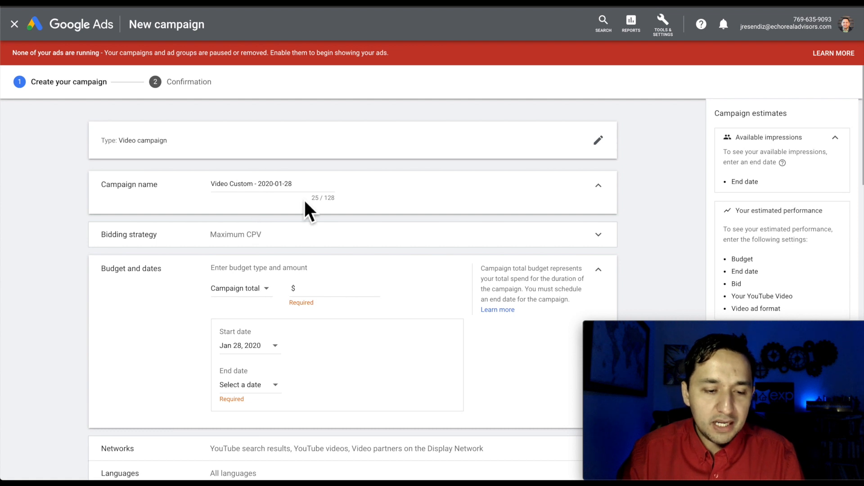
{"action": "triple_click", "coordinate": [266, 194]}
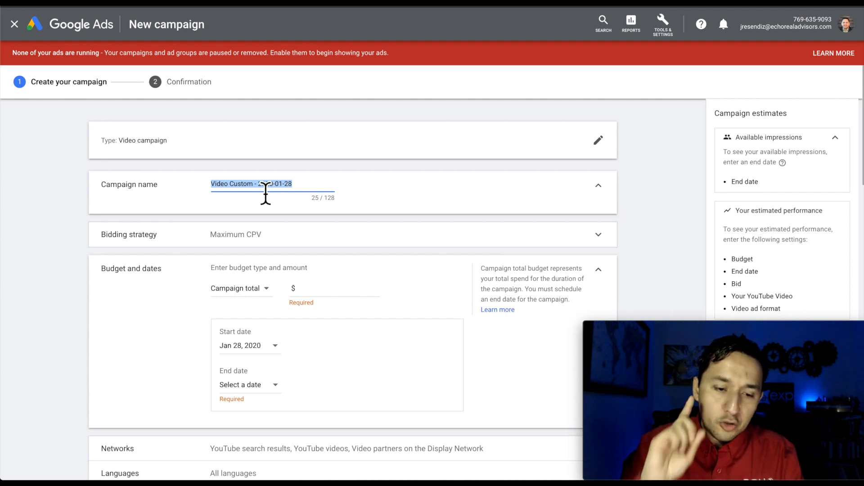
{"action": "left_click", "coordinate": [264, 193]}
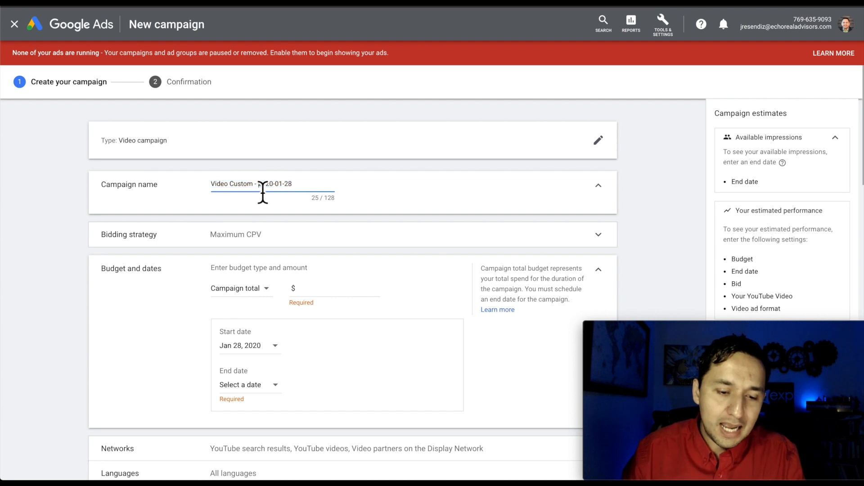
{"action": "left_click_drag", "start_coordinate": [259, 191], "coordinate": [300, 191]}
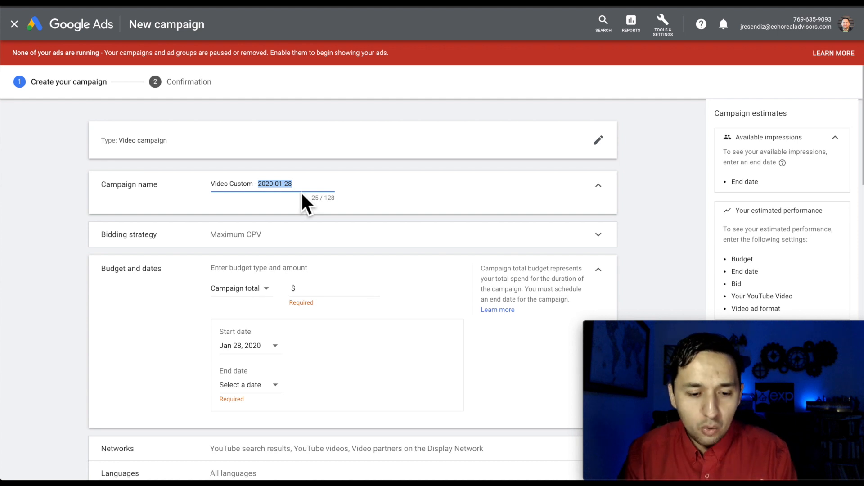
{"action": "left_click", "coordinate": [260, 186]}
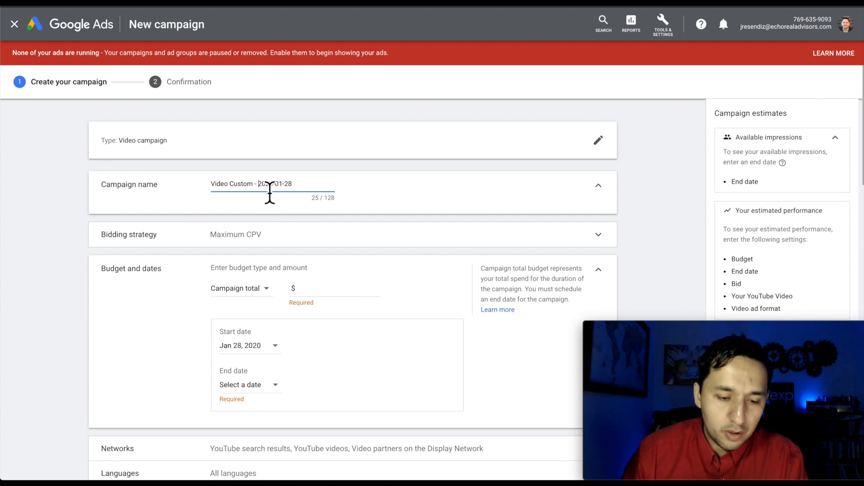
{"action": "double_click", "coordinate": [266, 186]}
{"action": "key", "text": "ctrl+a"}
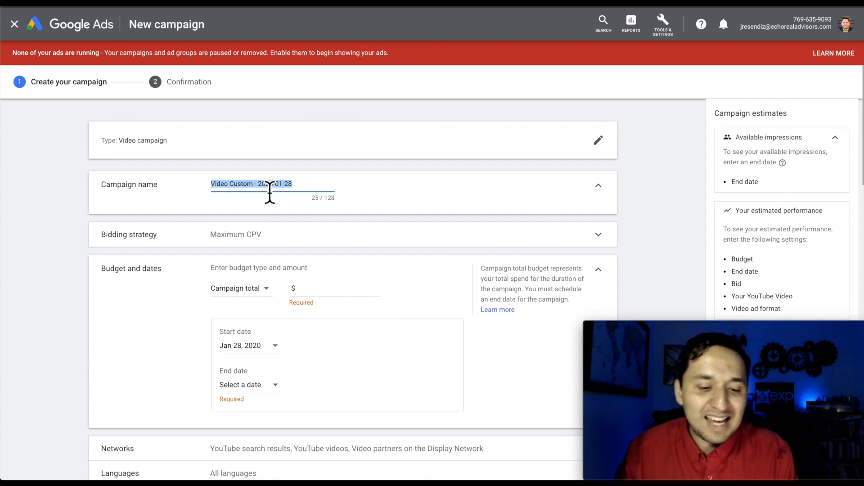
{"action": "left_click", "coordinate": [270, 192]}
{"action": "left_click", "coordinate": [257, 184]}
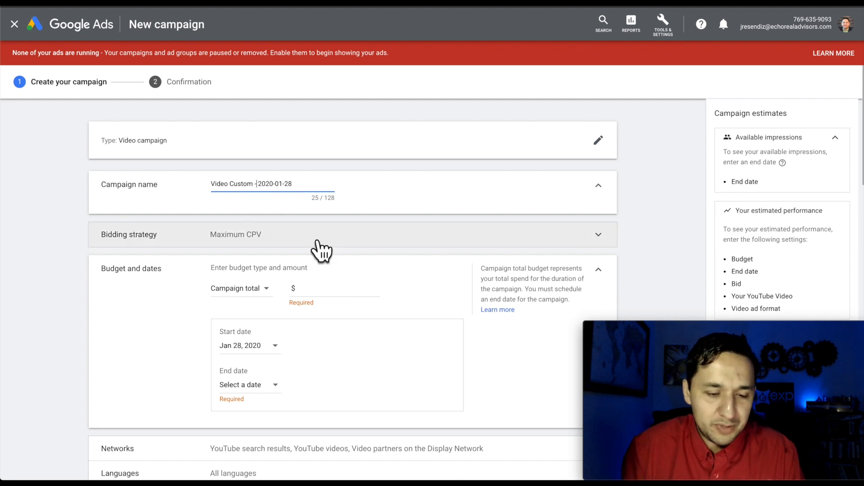
Compare the Target CPM and Maximum CPV bid strategies in the bidding settings, keeping Maximum CPV selected.
{"action": "scroll", "coordinate": [328, 254], "scroll_direction": "down", "scroll_amount": 2}
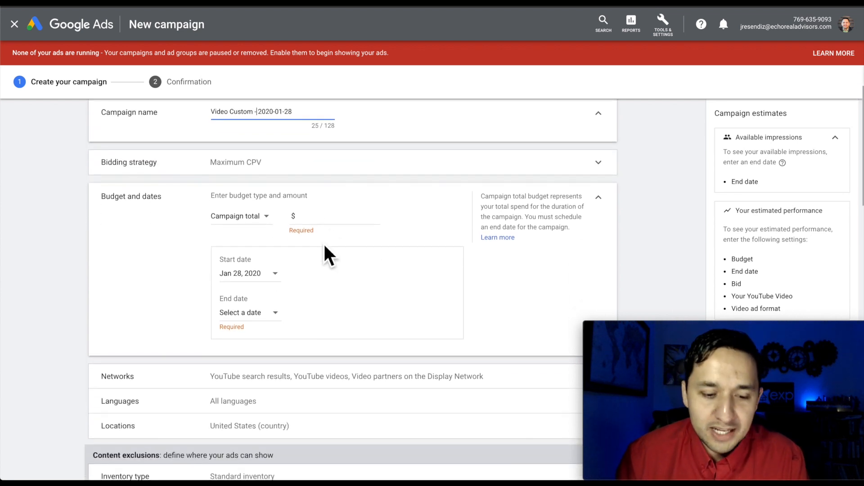
{"action": "left_click", "coordinate": [370, 171]}
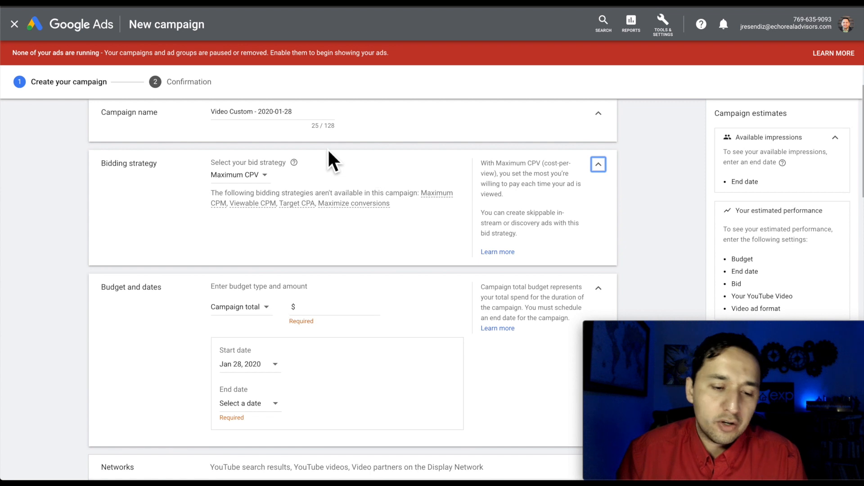
{"action": "left_click", "coordinate": [255, 176]}
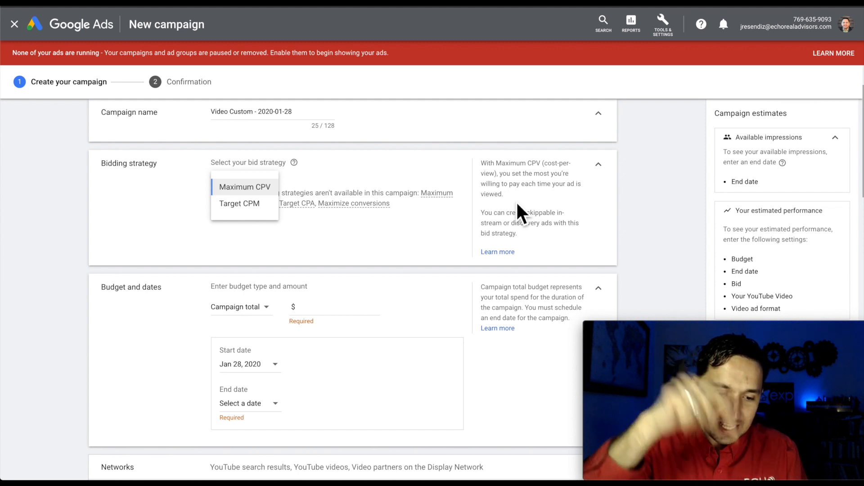
{"action": "left_click", "coordinate": [233, 205]}
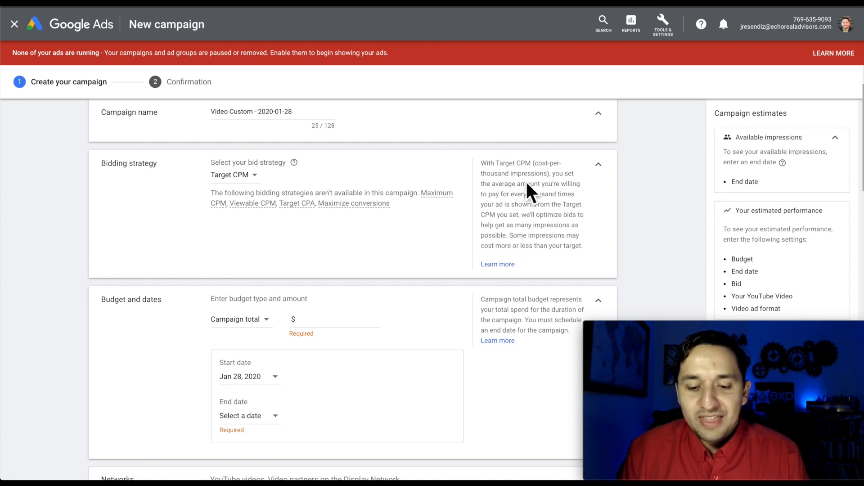
{"action": "left_click", "coordinate": [238, 175]}
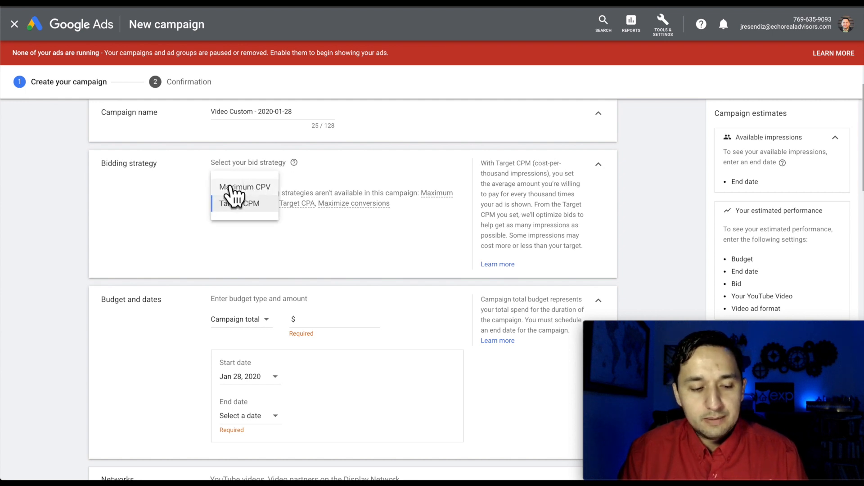
{"action": "left_click", "coordinate": [232, 186]}
{"action": "left_click", "coordinate": [241, 177]}
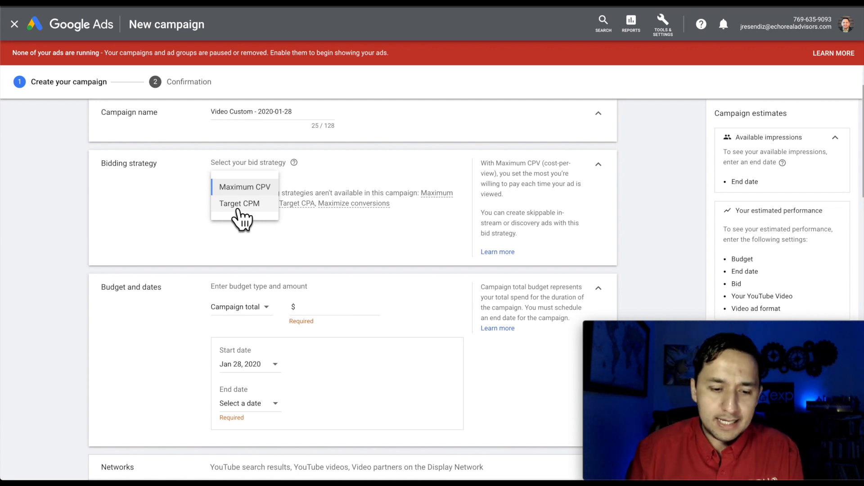
{"action": "left_click", "coordinate": [314, 251]}
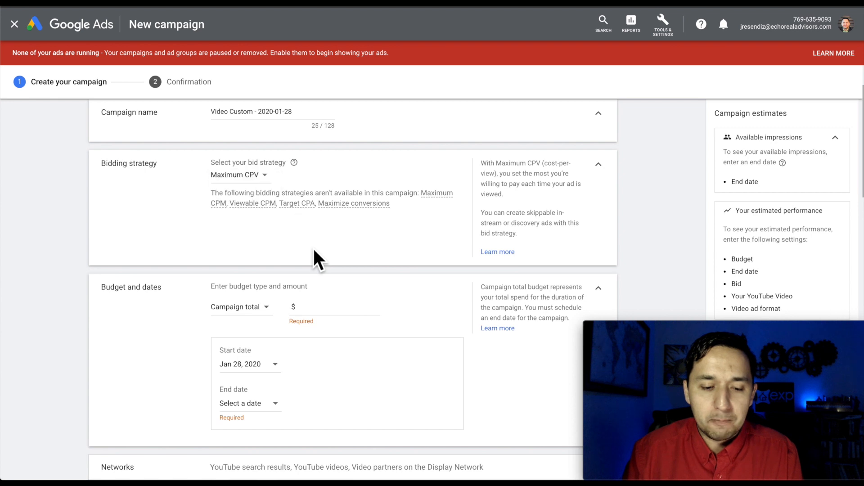
Check the explanation for the bidding strategies that are not available in this campaign.
{"action": "scroll", "coordinate": [314, 251], "scroll_direction": "down", "scroll_amount": 2}
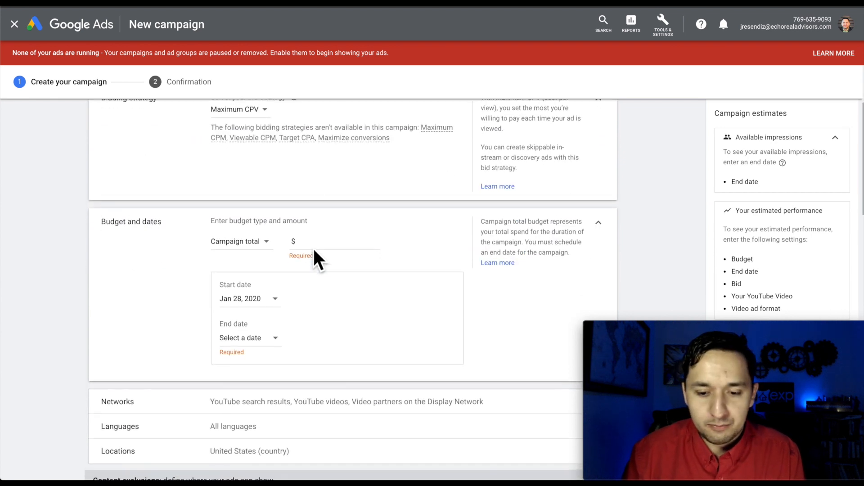
{"action": "scroll", "coordinate": [309, 193], "scroll_direction": "up", "scroll_amount": 1}
{"action": "mouse_move", "coordinate": [286, 175]}
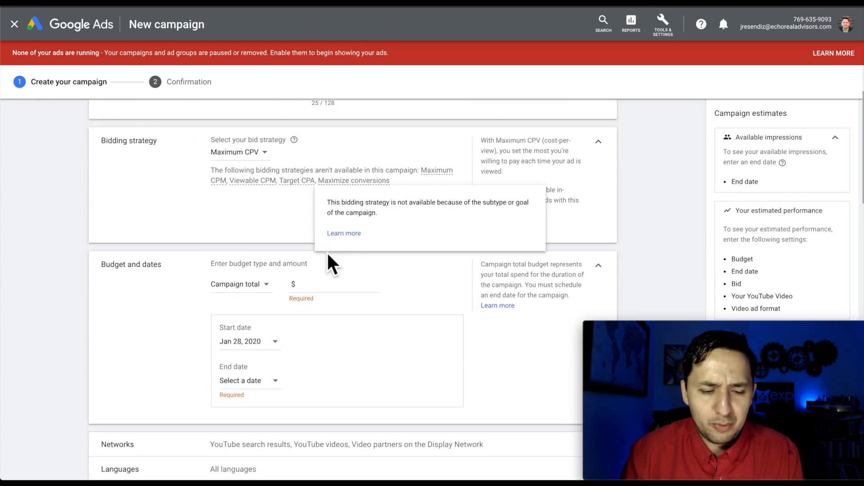
{"action": "left_click", "coordinate": [225, 218]}
Set the campaign budget type to Daily with an amount of $30.00.
{"action": "scroll", "coordinate": [225, 218], "scroll_direction": "down", "scroll_amount": 2}
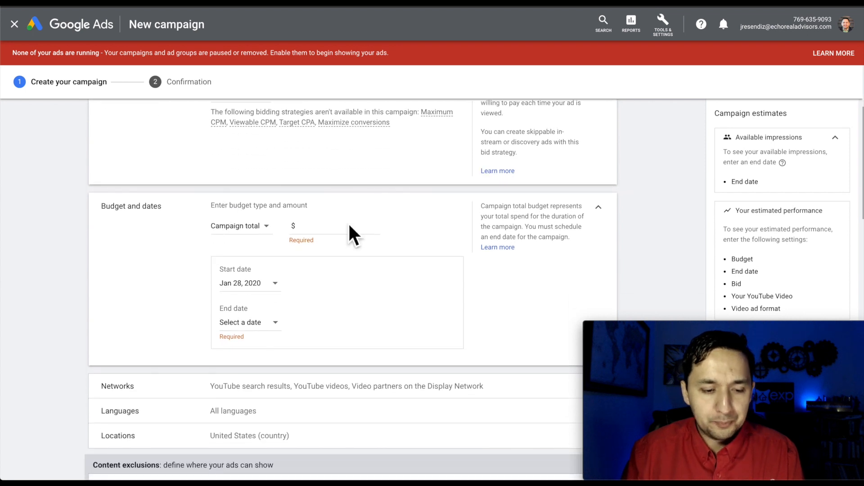
{"action": "scroll", "coordinate": [279, 239], "scroll_direction": "down", "scroll_amount": 3}
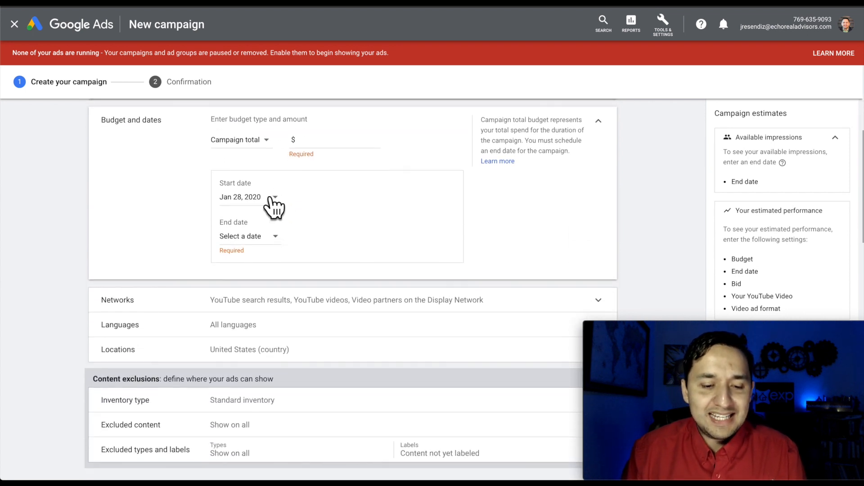
{"action": "left_click", "coordinate": [250, 139]}
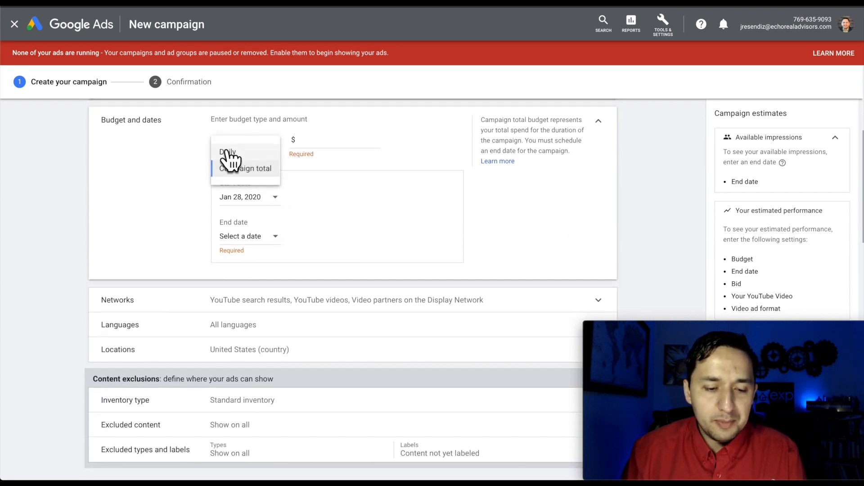
{"action": "left_click", "coordinate": [228, 154]}
{"action": "left_click", "coordinate": [335, 150]}
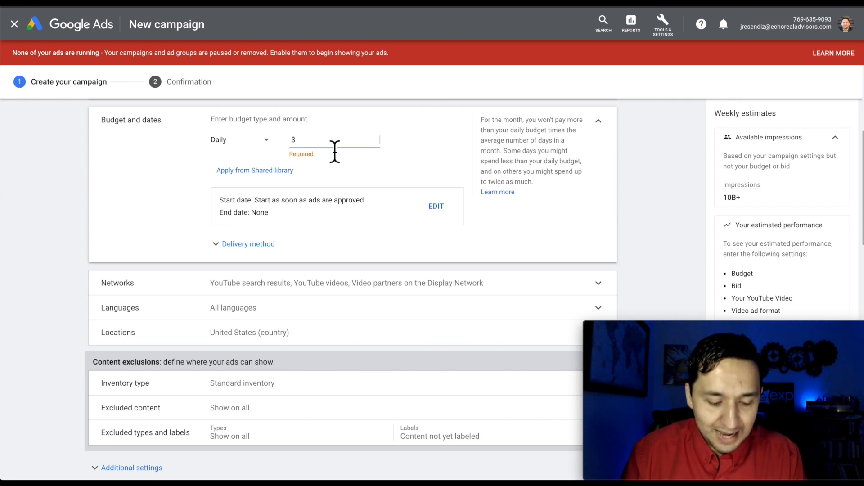
{"action": "type", "text": "30.00"}
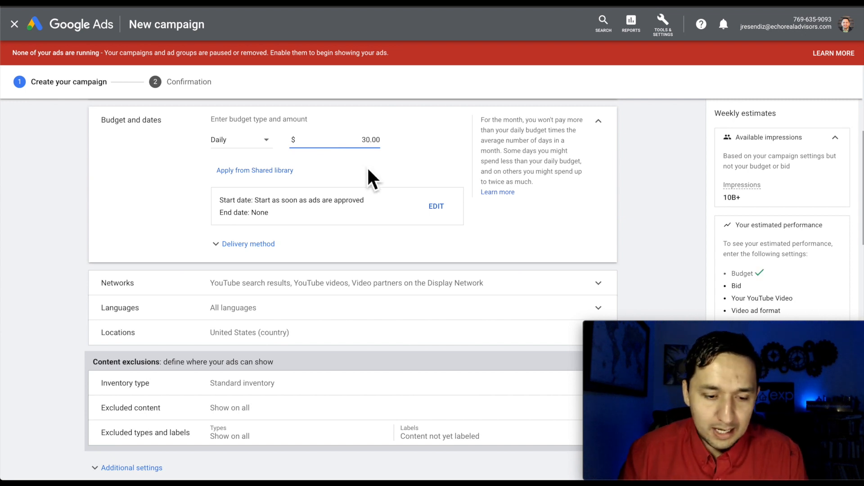
Set the campaign's daily budget to $50.00.
{"action": "left_click", "coordinate": [368, 170]}
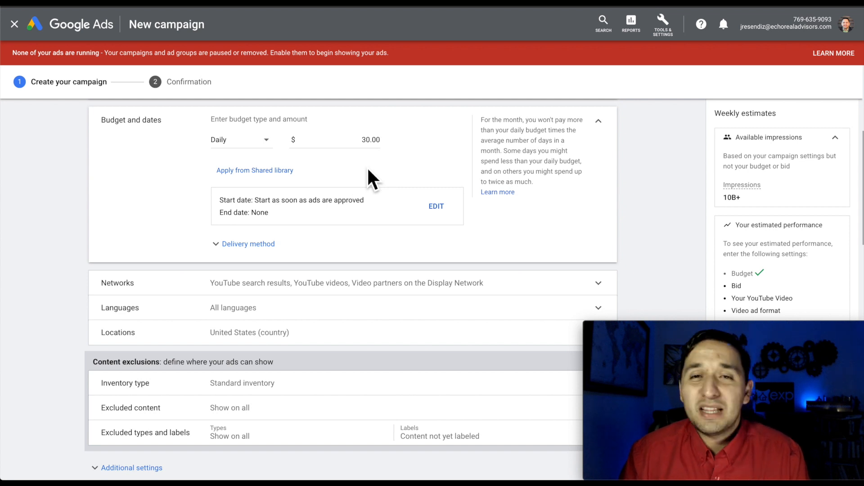
{"action": "left_click", "coordinate": [366, 139]}
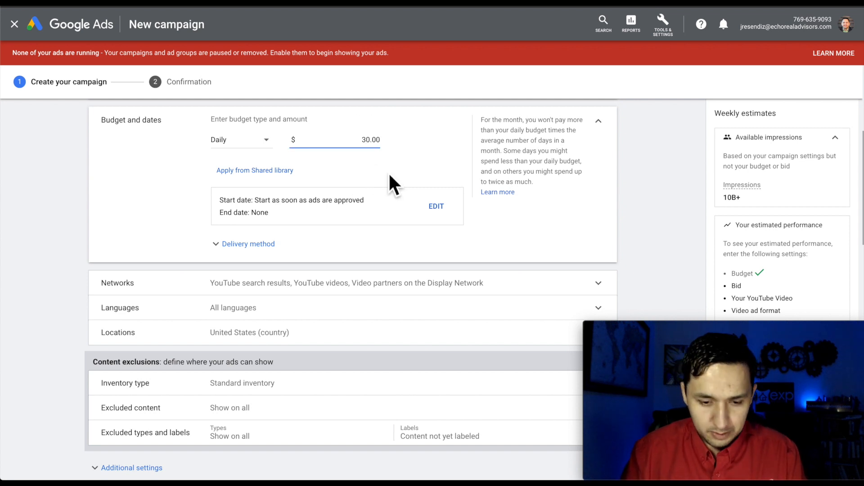
{"action": "key", "text": "BackSpace"}
{"action": "key", "text": "BackSpace"}
{"action": "type", "text": "50"}
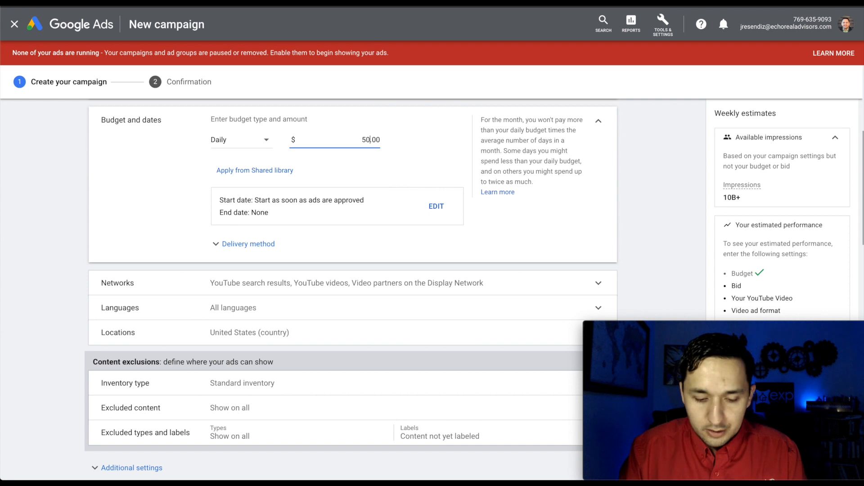
{"action": "left_click", "coordinate": [354, 171]}
Compare the Standard and Accelerated delivery methods for the budget, keeping Standard (Recommended) selected.
{"action": "scroll", "coordinate": [353, 171], "scroll_direction": "down", "scroll_amount": 1}
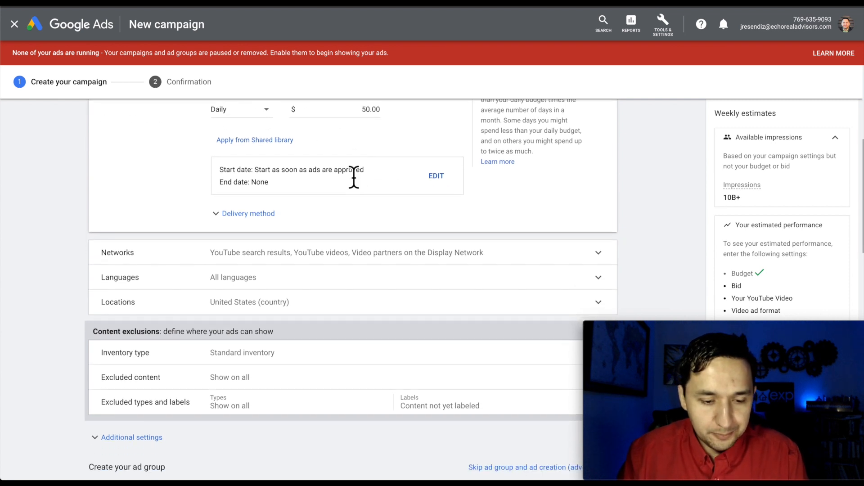
{"action": "left_click", "coordinate": [262, 214]}
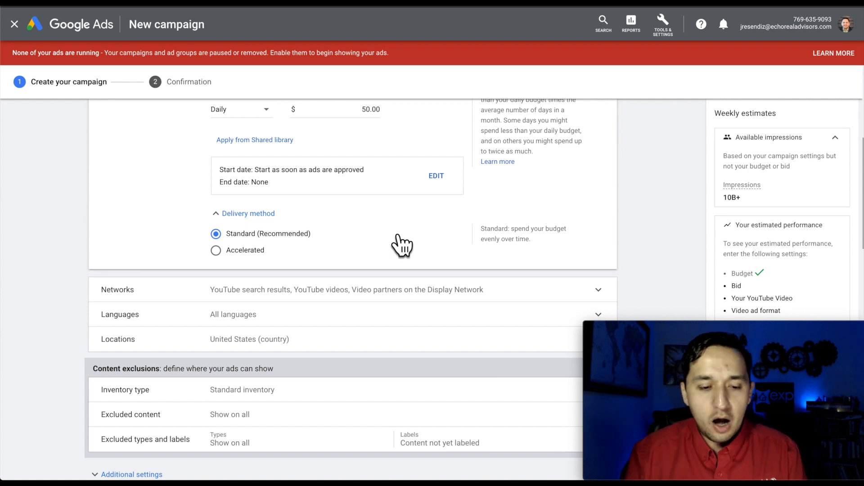
{"action": "double_click", "coordinate": [366, 112]}
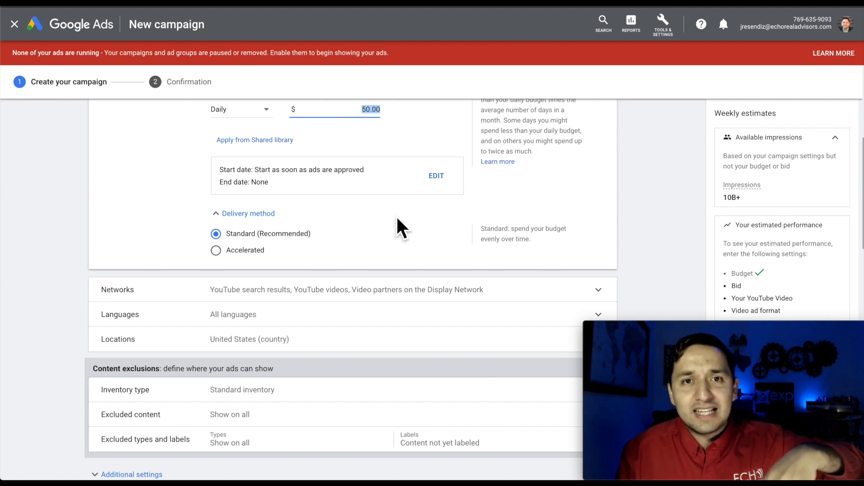
{"action": "scroll", "coordinate": [368, 120], "scroll_direction": "down", "scroll_amount": 1}
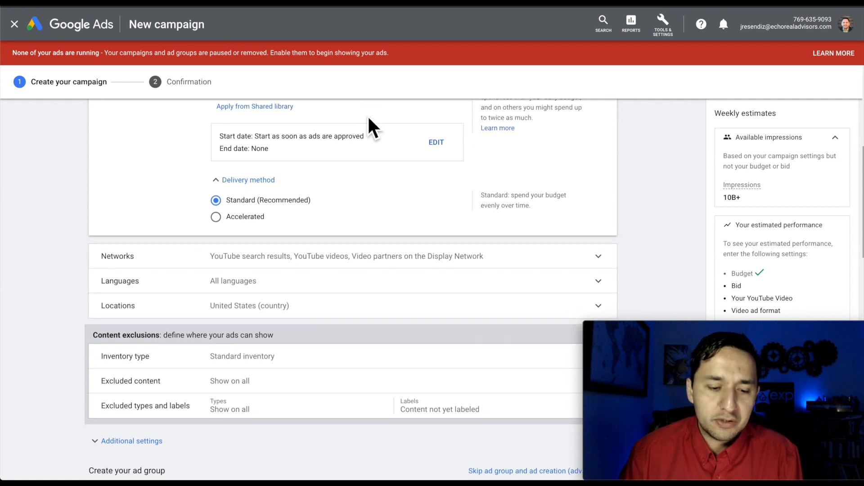
{"action": "left_click", "coordinate": [251, 217]}
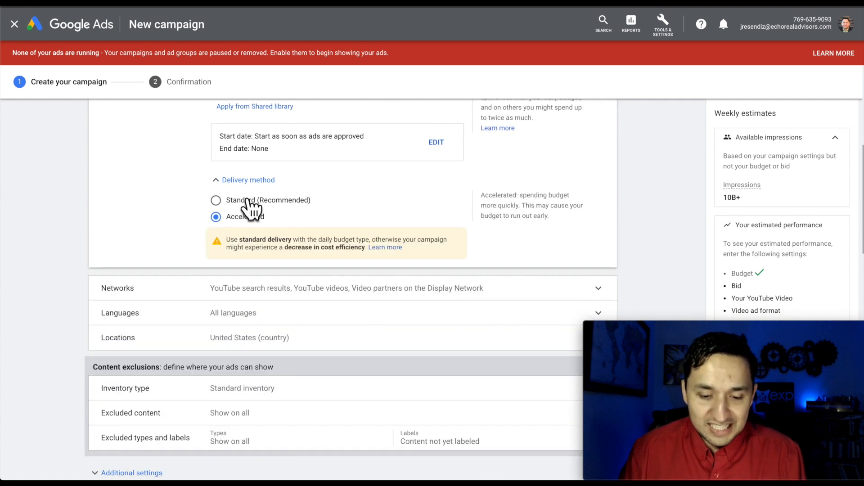
{"action": "left_click", "coordinate": [248, 207]}
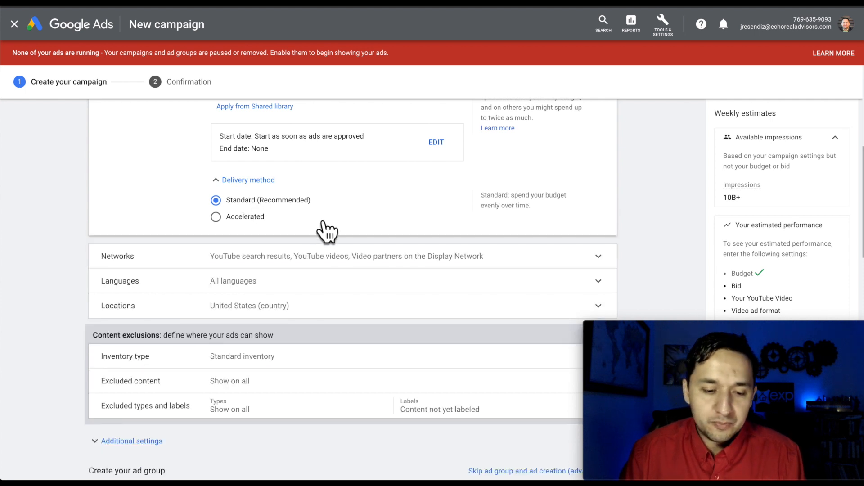
Expand the campaign's Networks settings to view the available ad placements.
{"action": "scroll", "coordinate": [324, 232], "scroll_direction": "down", "scroll_amount": 2}
{"action": "scroll", "coordinate": [325, 230], "scroll_direction": "down", "scroll_amount": 2}
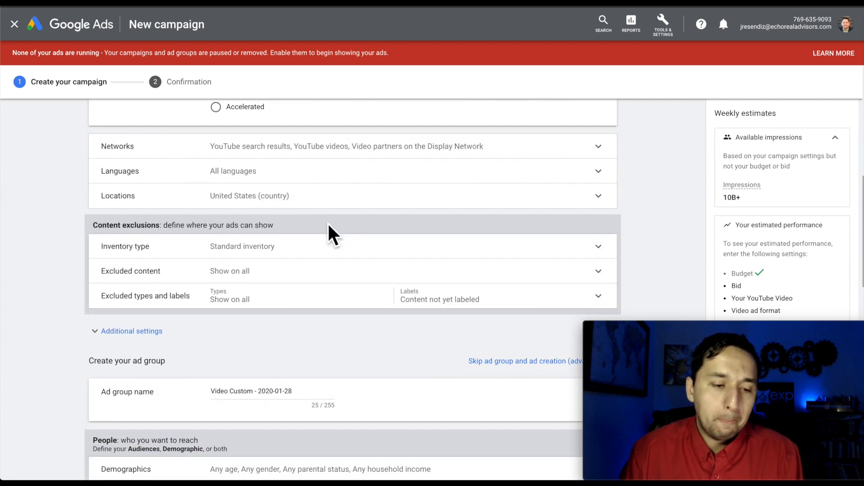
{"action": "left_click", "coordinate": [328, 150]}
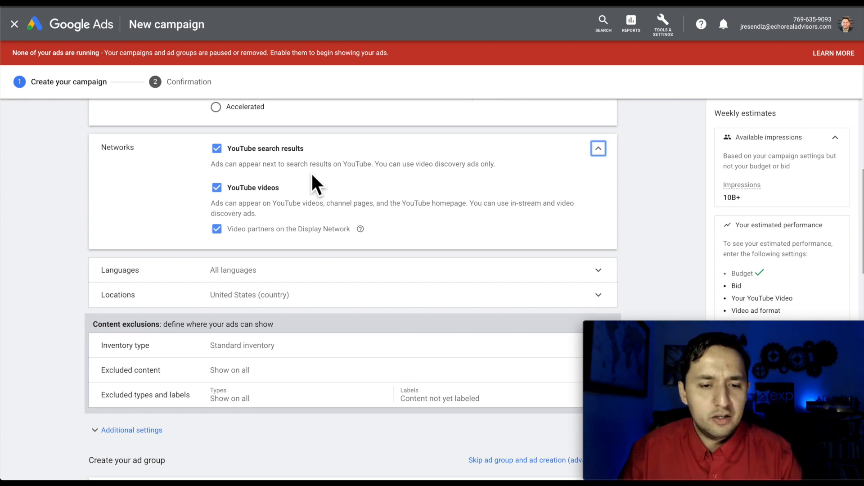
Open YouTube in a new browser tab and search for "how to get real estate leads".
{"action": "key", "text": "super+t"}
{"action": "type", "text": "you"}
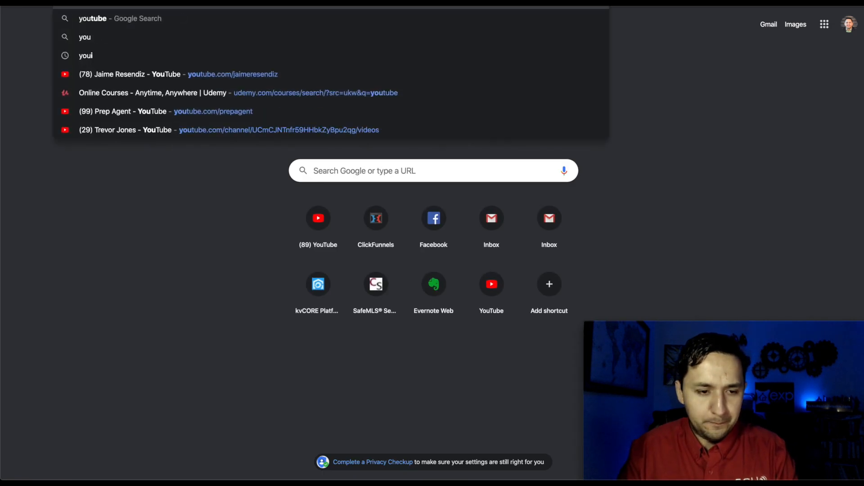
{"action": "key", "text": "Return"}
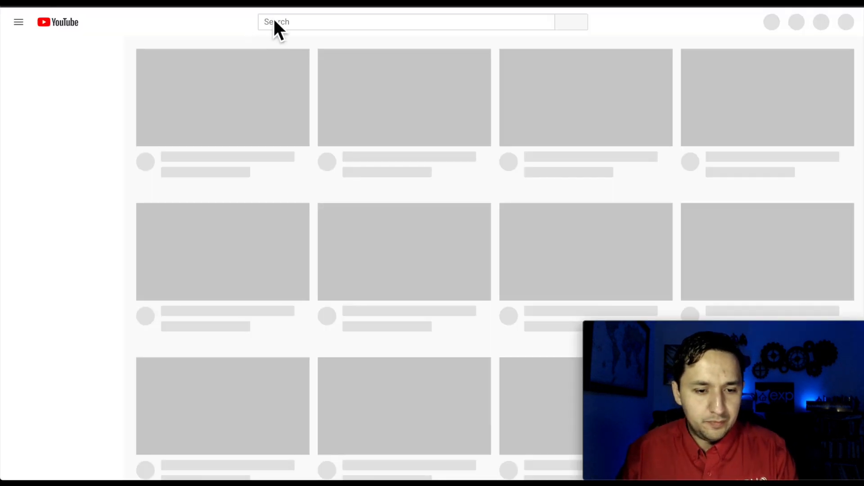
{"action": "left_click", "coordinate": [289, 22]}
{"action": "type", "text": "how to get "}
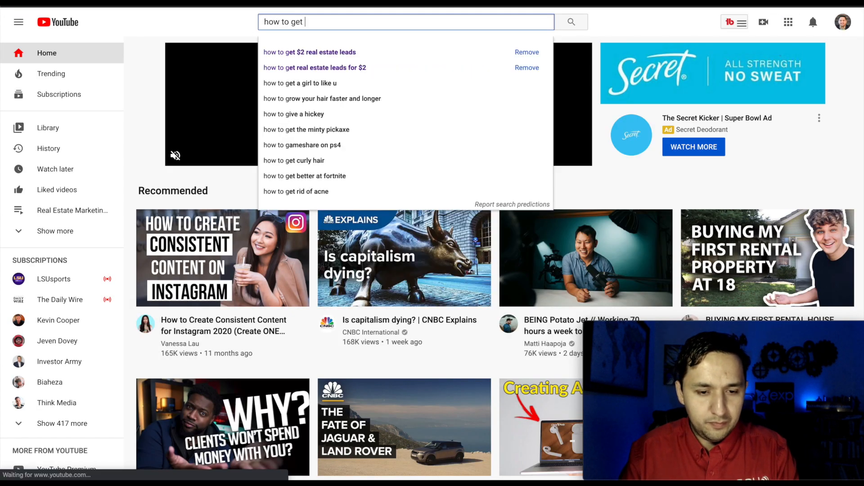
{"action": "type", "text": "real estate leads"}
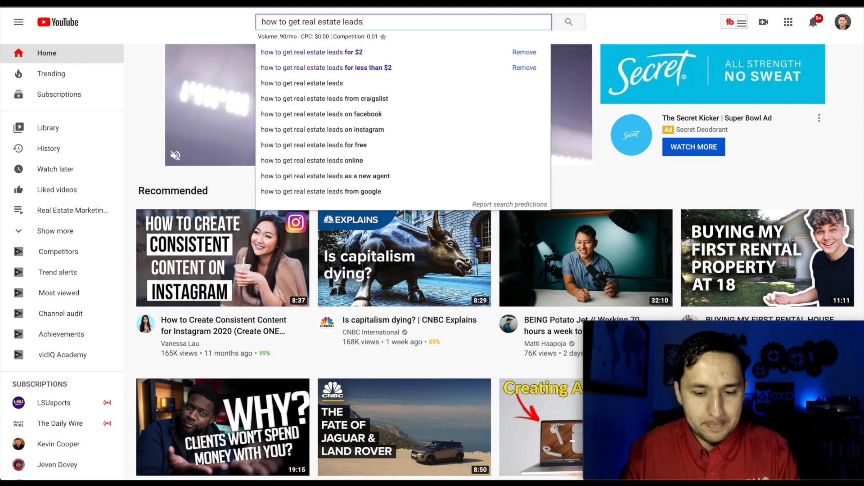
{"action": "key", "text": "Return"}
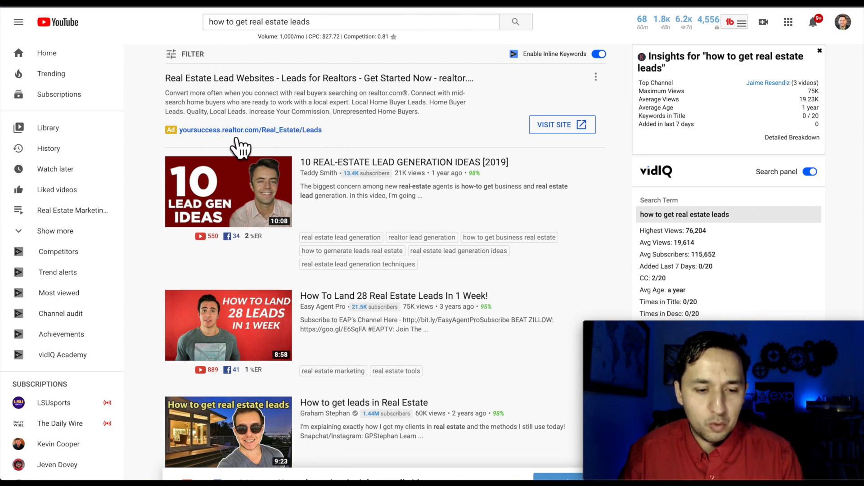
Shorten the YouTube search phrase to "real estate leads" and run the search again.
{"action": "left_click", "coordinate": [263, 26]}
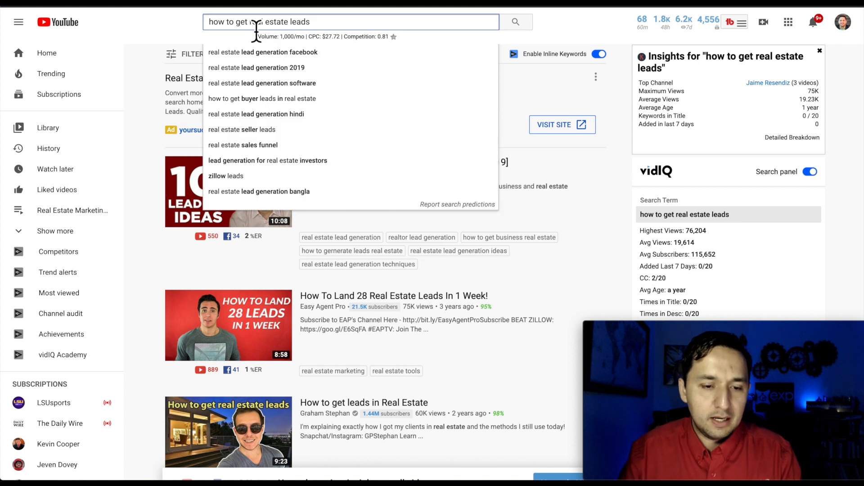
{"action": "key", "text": "BackSpace"}
{"action": "key", "text": "BackSpace"}
{"action": "key", "text": "BackSpace"}
{"action": "key", "text": "BackSpace"}
{"action": "key", "text": "BackSpace"}
{"action": "key", "text": "BackSpace"}
{"action": "key", "text": "BackSpace"}
{"action": "key", "text": "BackSpace"}
{"action": "key", "text": "BackSpace"}
{"action": "key", "text": "BackSpace"}
{"action": "key", "text": "BackSpace"}
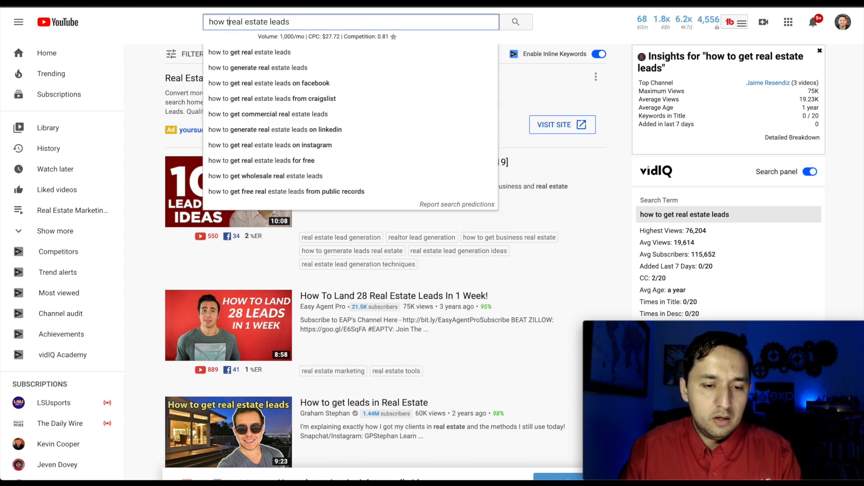
{"action": "key", "text": "Return"}
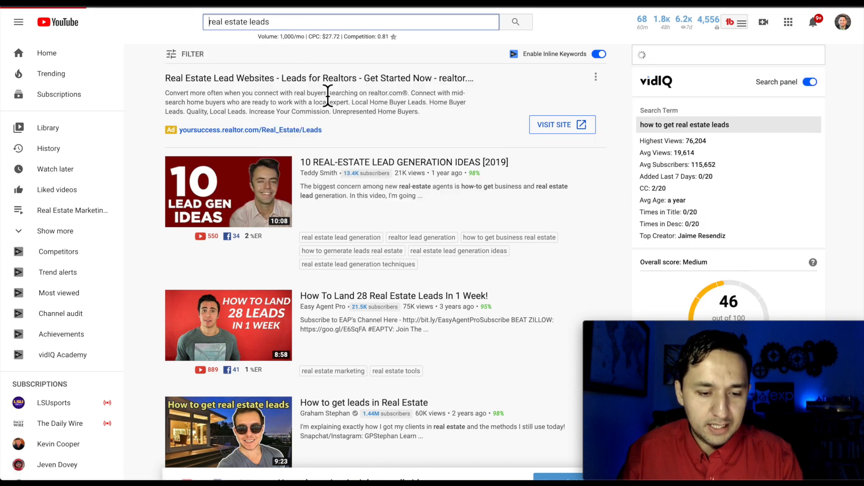
Add "ads" to the "real estate leads" search phrase on YouTube and run the search.
{"action": "left_click", "coordinate": [286, 26]}
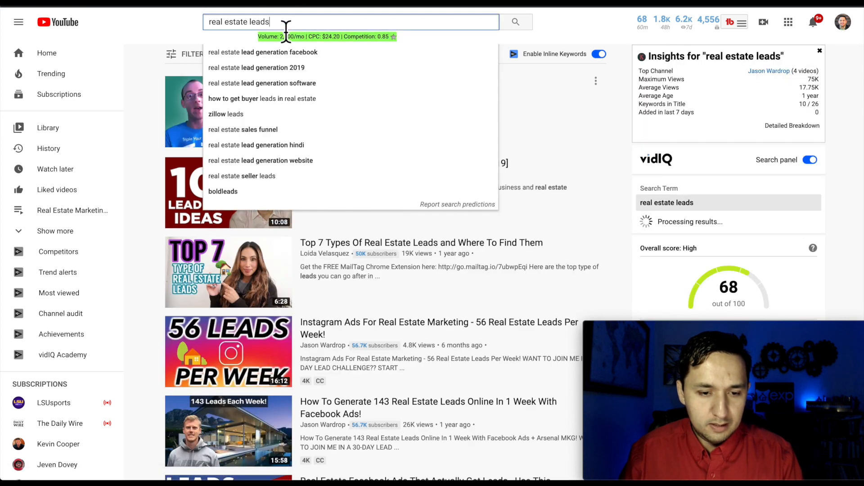
{"action": "left_click", "coordinate": [171, 30]}
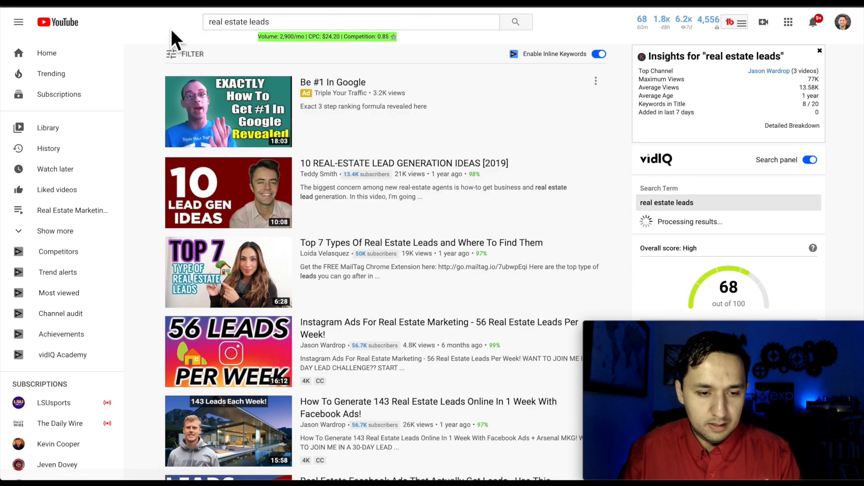
{"action": "left_click", "coordinate": [299, 23]}
{"action": "type", "text": "ads"}
{"action": "key", "text": "Return"}
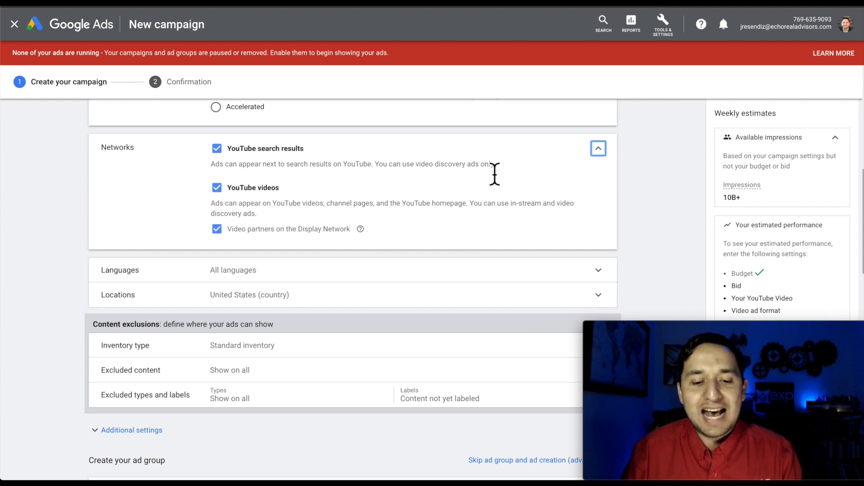
In the Google Ads campaign's Networks settings, exclude YouTube search results and Video partners on the Display Network.
{"action": "left_click", "coordinate": [217, 149]}
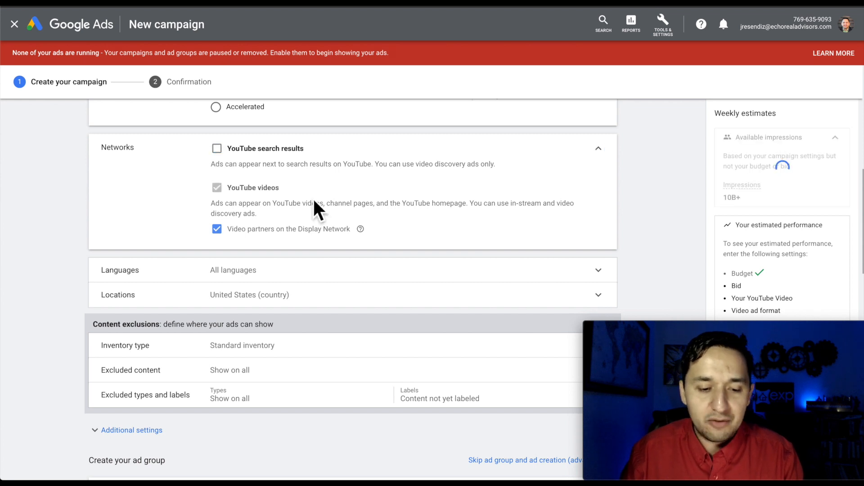
{"action": "scroll", "coordinate": [311, 198], "scroll_direction": "down", "scroll_amount": 1}
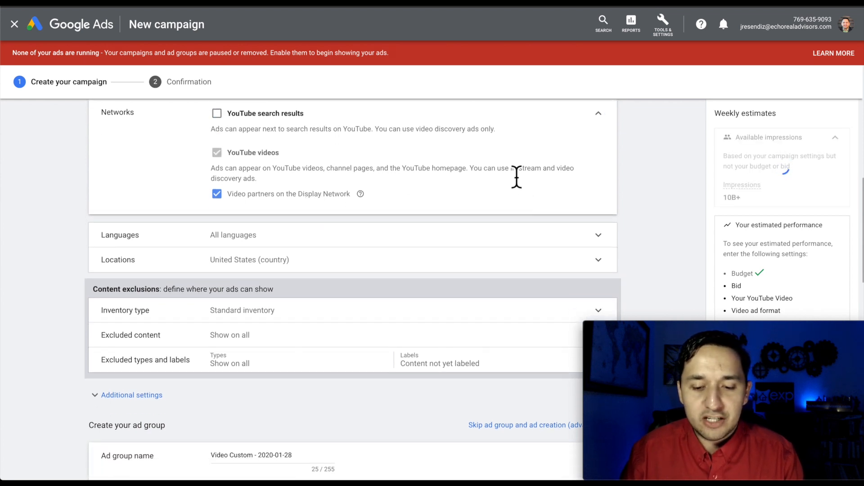
{"action": "left_click_drag", "start_coordinate": [512, 169], "coordinate": [546, 173]}
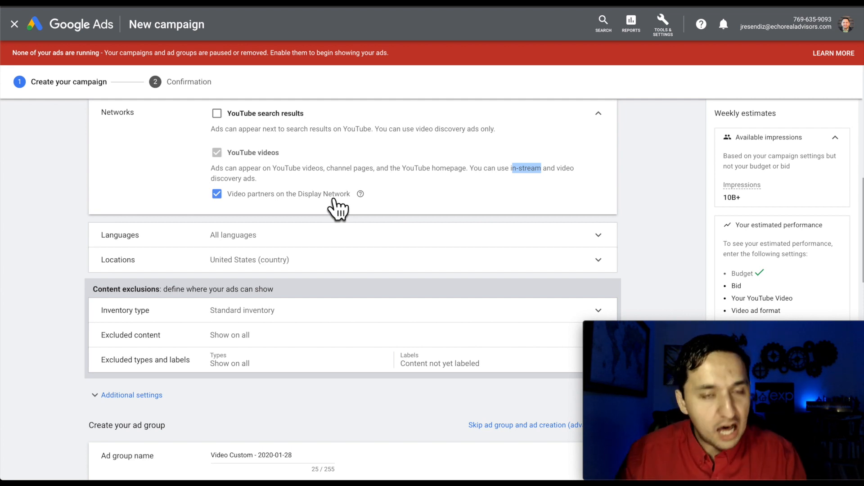
{"action": "left_click", "coordinate": [216, 194]}
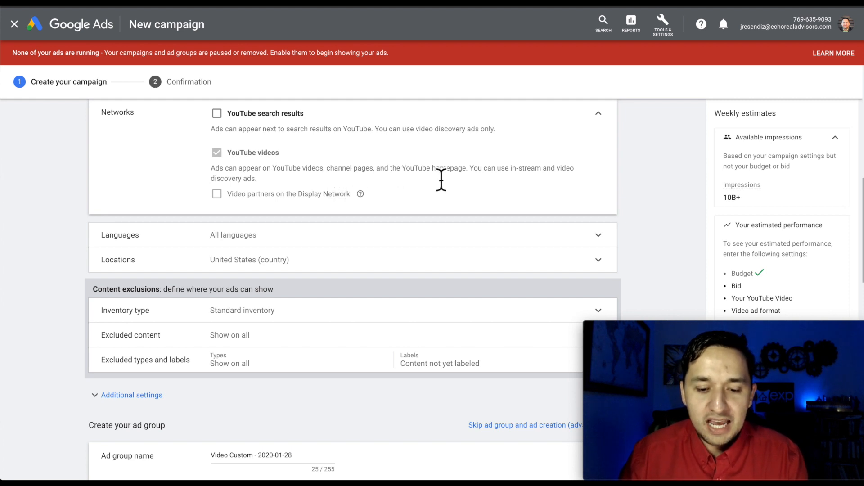
Restrict the campaign's customer languages to English.
{"action": "scroll", "coordinate": [440, 173], "scroll_direction": "down", "scroll_amount": 1}
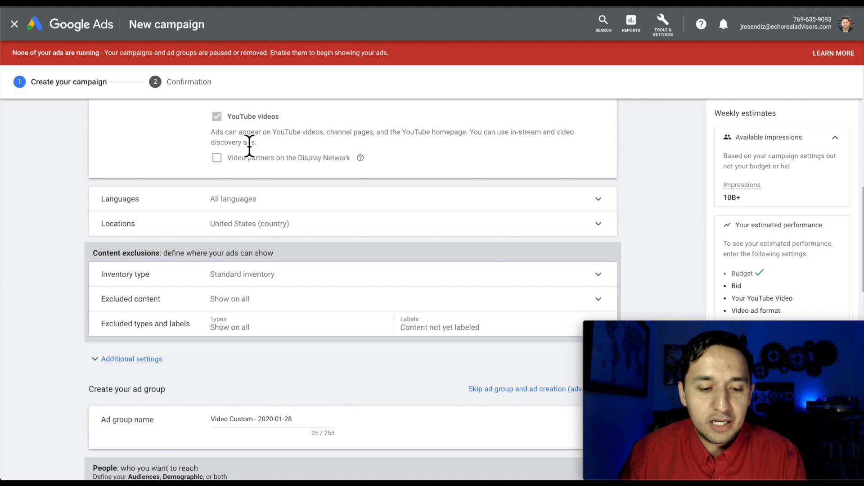
{"action": "scroll", "coordinate": [427, 211], "scroll_direction": "down", "scroll_amount": 1}
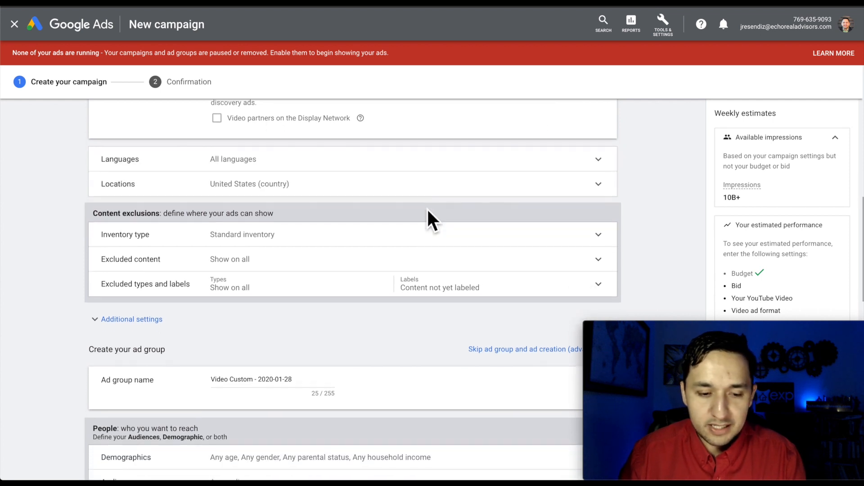
{"action": "left_click", "coordinate": [486, 168]}
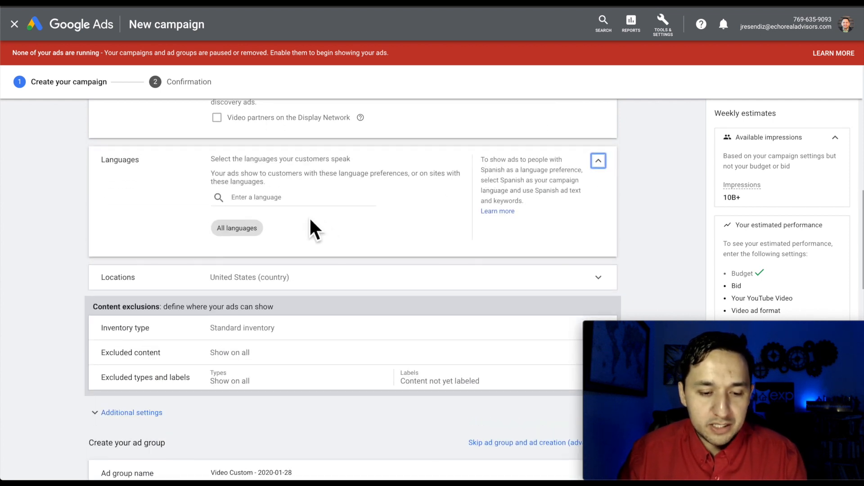
{"action": "left_click", "coordinate": [298, 198]}
{"action": "type", "text": "engal"}
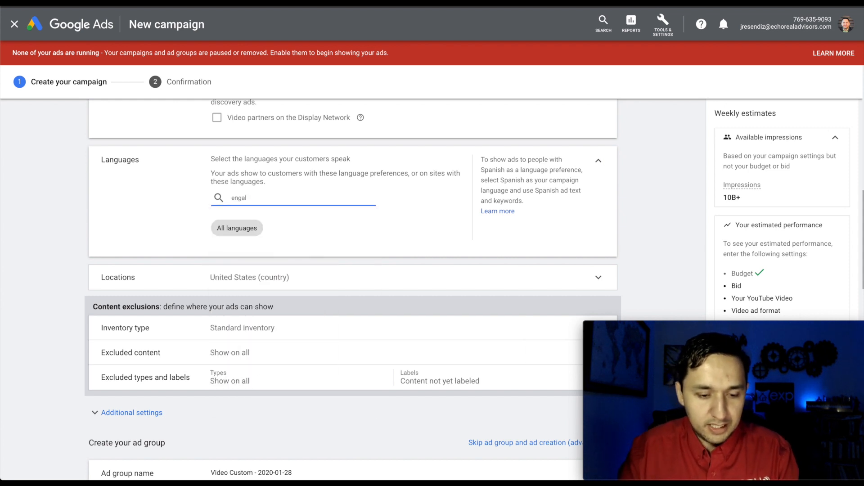
{"action": "key", "text": "BackSpace"}
{"action": "key", "text": "BackSpace"}
{"action": "type", "text": "lis"}
{"action": "left_click", "coordinate": [247, 223]}
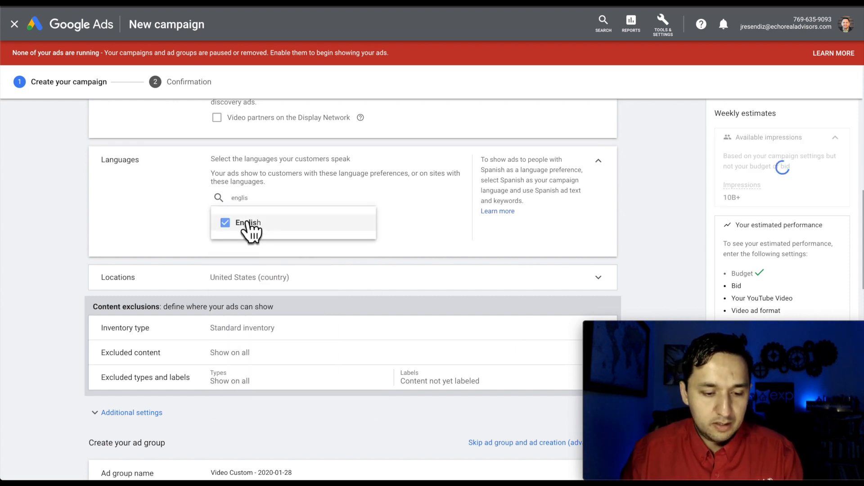
Review the location targeting options, keeping United States selected.
{"action": "left_click", "coordinate": [281, 283]}
{"action": "scroll", "coordinate": [340, 247], "scroll_direction": "down", "scroll_amount": 3}
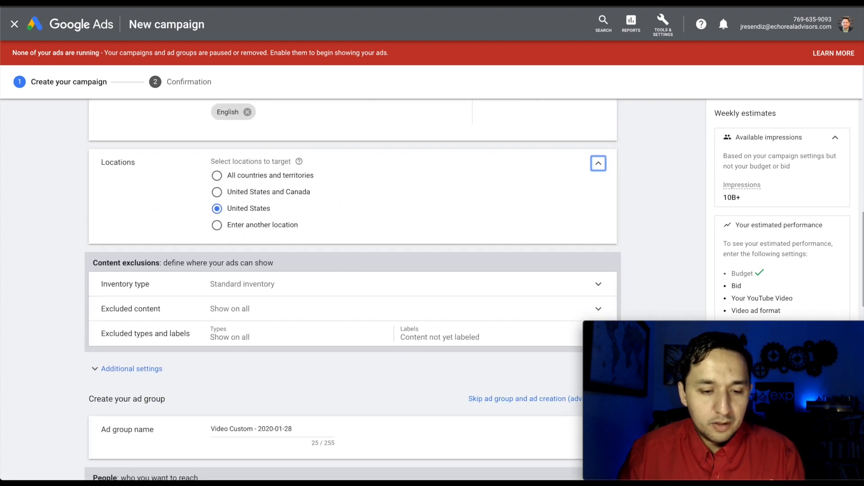
{"action": "scroll", "coordinate": [351, 261], "scroll_direction": "down", "scroll_amount": 2}
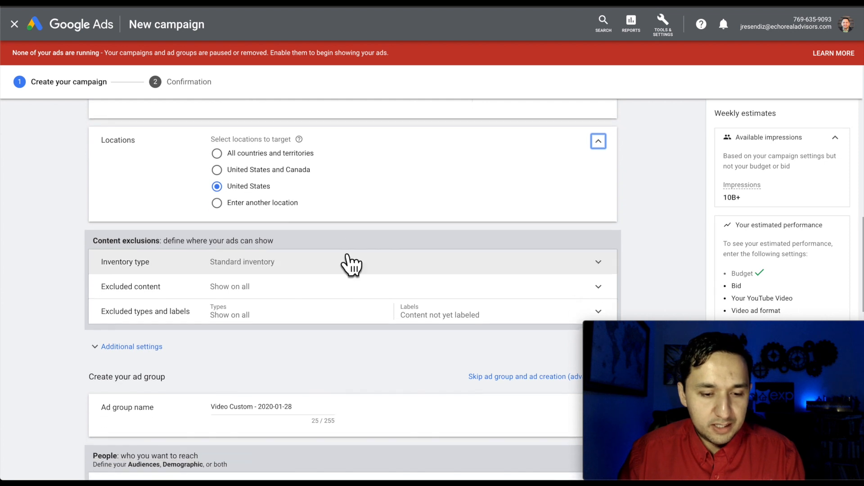
Review the Expanded, Standard and Limited inventory types under the campaign's content exclusions, keeping Standard inventory selected.
{"action": "scroll", "coordinate": [352, 265], "scroll_direction": "down", "scroll_amount": 1}
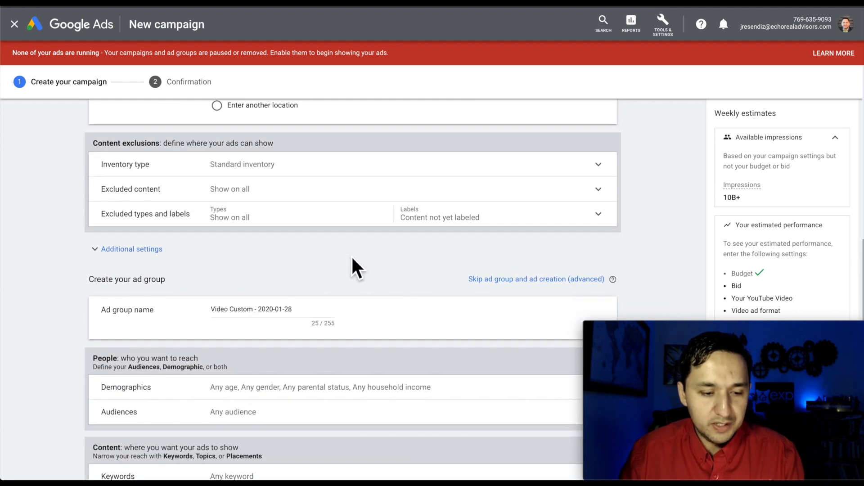
{"action": "left_click", "coordinate": [322, 164]}
{"action": "scroll", "coordinate": [322, 162], "scroll_direction": "down", "scroll_amount": 1}
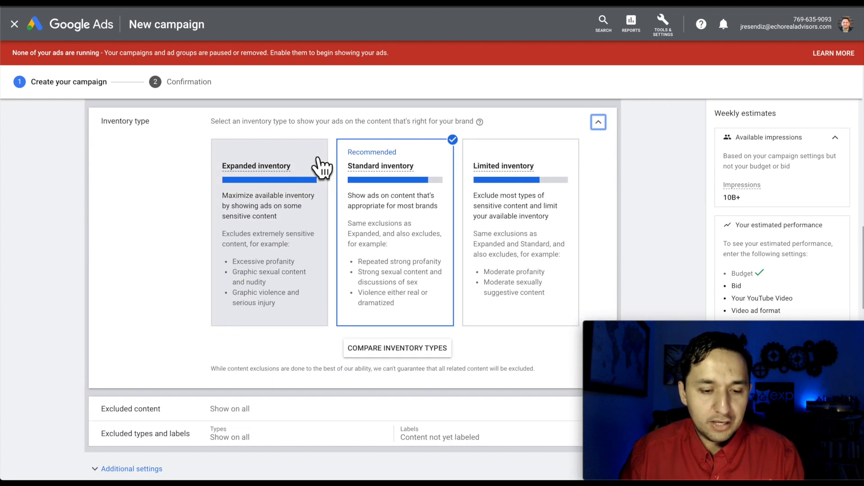
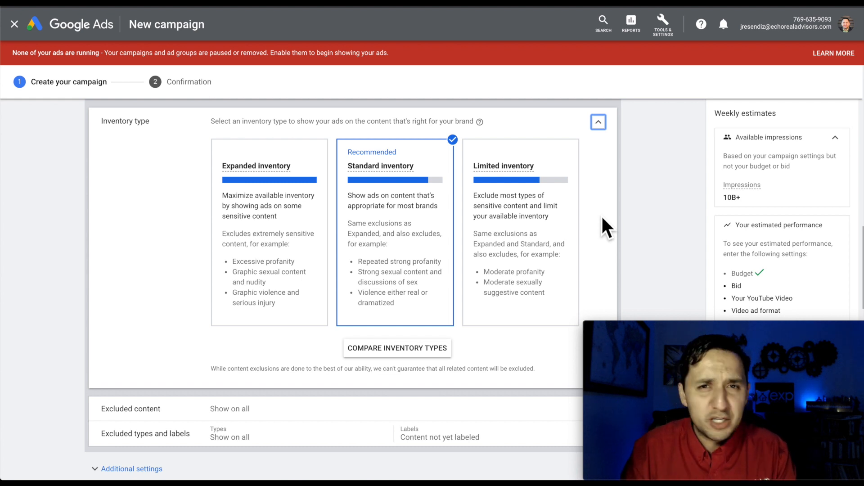
{"action": "scroll", "coordinate": [602, 219], "scroll_direction": "down", "scroll_amount": 1}
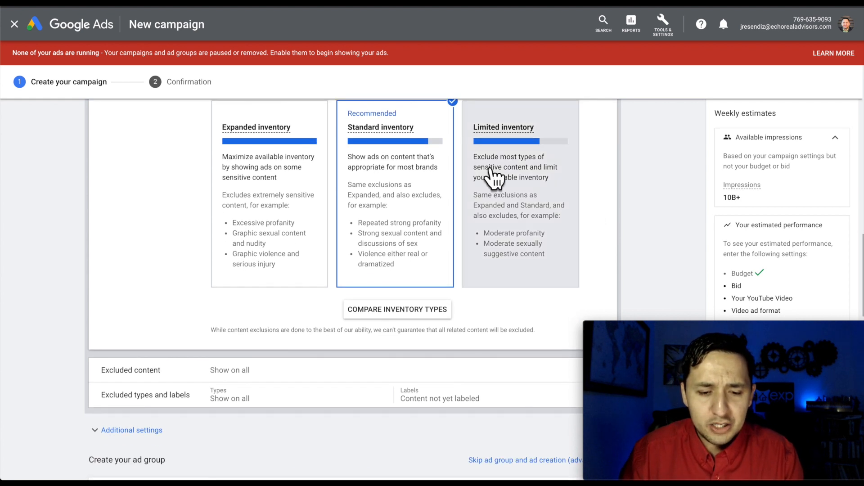
{"action": "scroll", "coordinate": [466, 169], "scroll_direction": "up", "scroll_amount": 1}
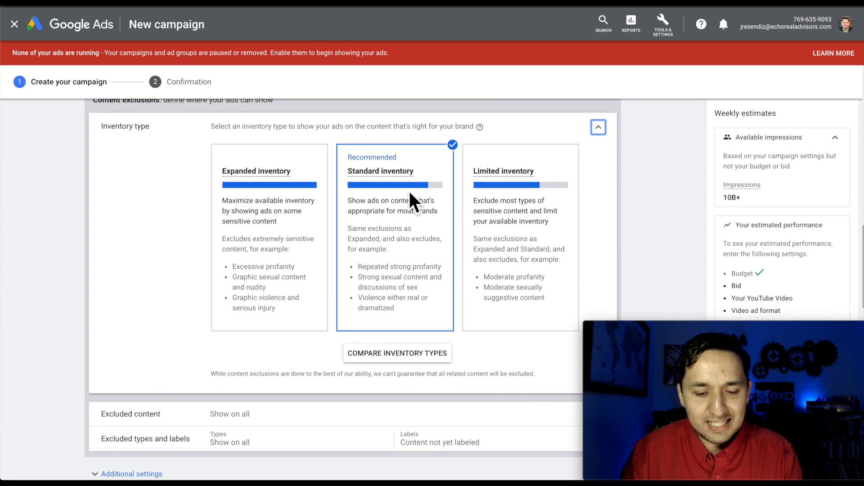
{"action": "mouse_move", "coordinate": [410, 192]}
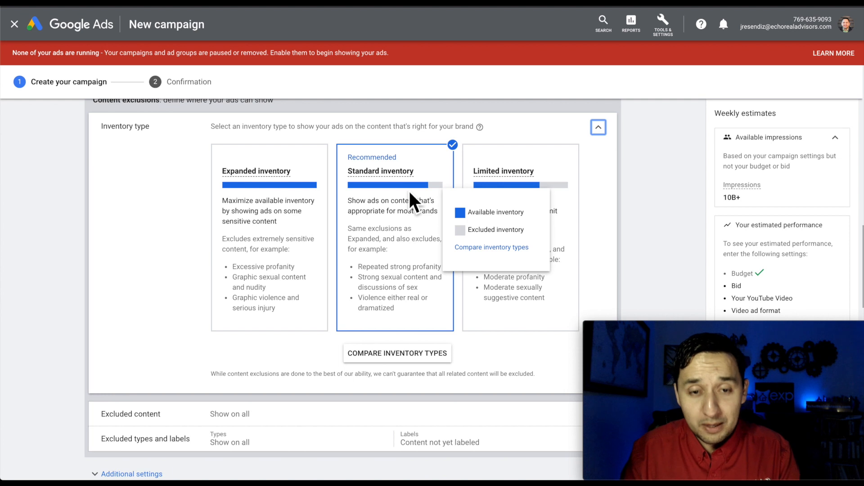
{"action": "scroll", "coordinate": [410, 192], "scroll_direction": "down", "scroll_amount": 1}
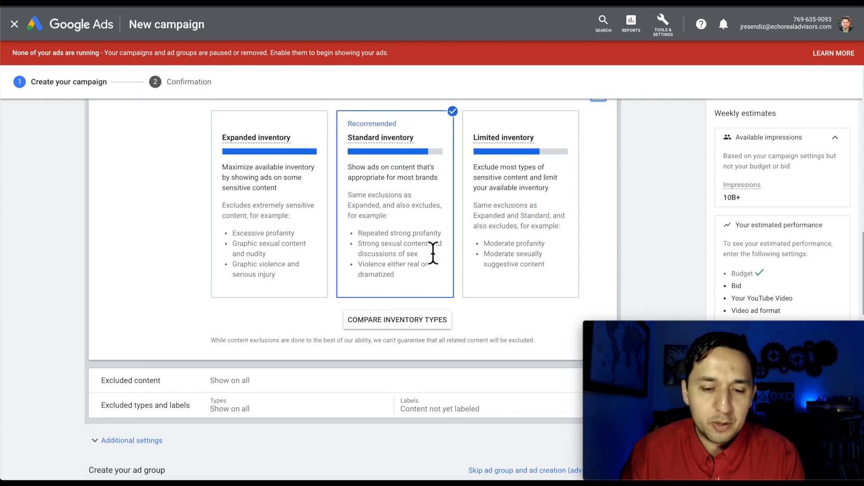
{"action": "scroll", "coordinate": [433, 253], "scroll_direction": "up", "scroll_amount": 1}
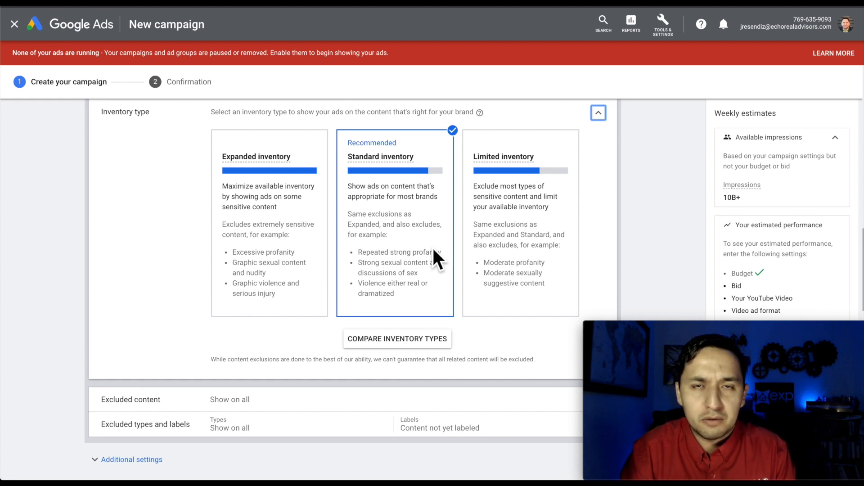
{"action": "scroll", "coordinate": [432, 247], "scroll_direction": "down", "scroll_amount": 1}
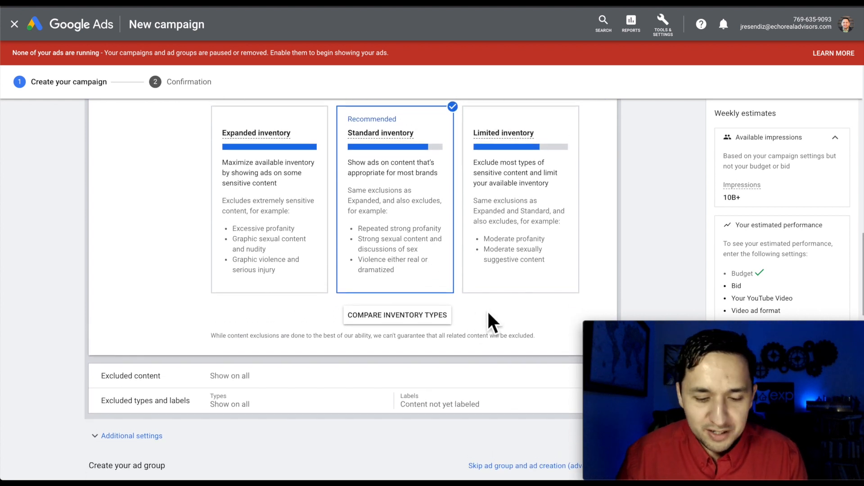
{"action": "scroll", "coordinate": [488, 313], "scroll_direction": "down", "scroll_amount": 2}
{"action": "scroll", "coordinate": [488, 314], "scroll_direction": "up", "scroll_amount": 3}
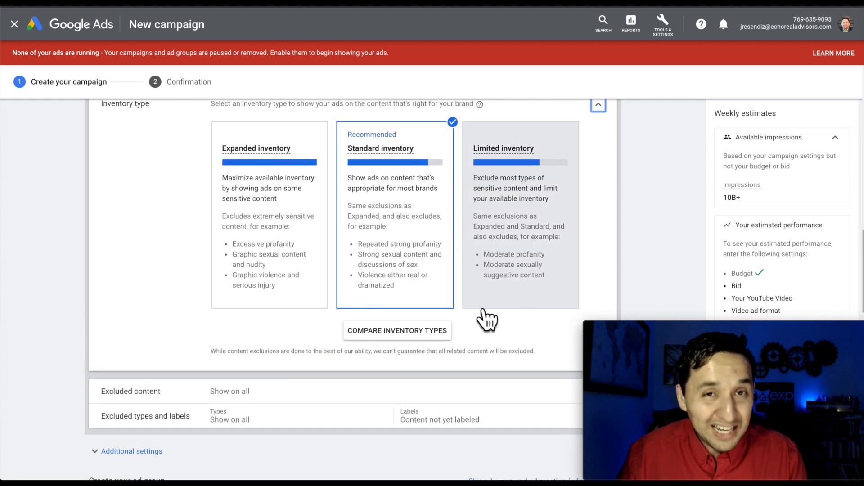
Examine the sensitive content categories under Excluded content and compare them with what the inventory types exclude, leaving every category unselected.
{"action": "scroll", "coordinate": [521, 365], "scroll_direction": "down", "scroll_amount": 3}
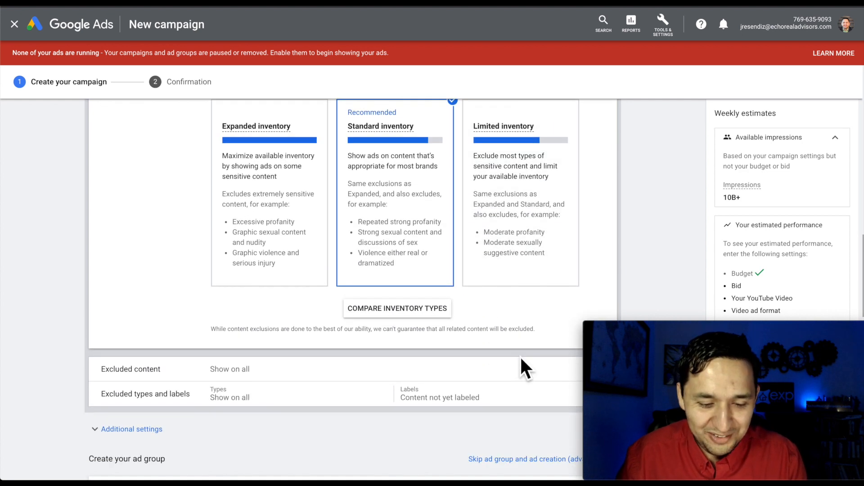
{"action": "left_click", "coordinate": [308, 284]}
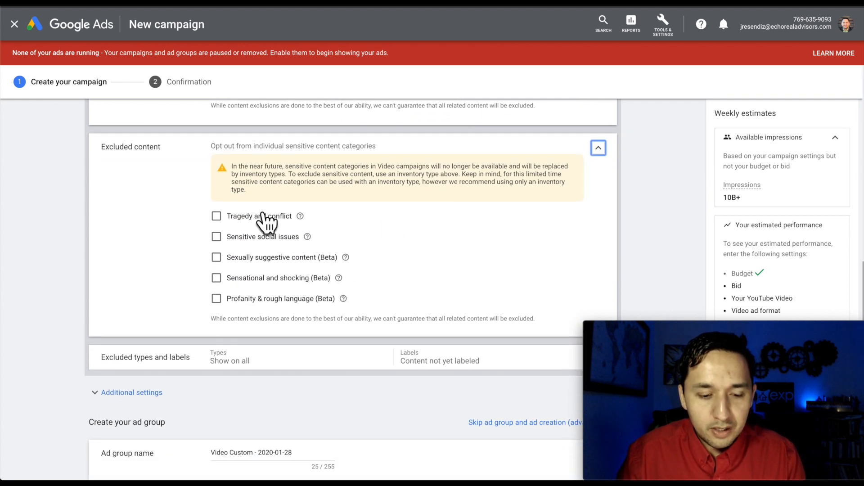
{"action": "scroll", "coordinate": [252, 174], "scroll_direction": "up", "scroll_amount": 1}
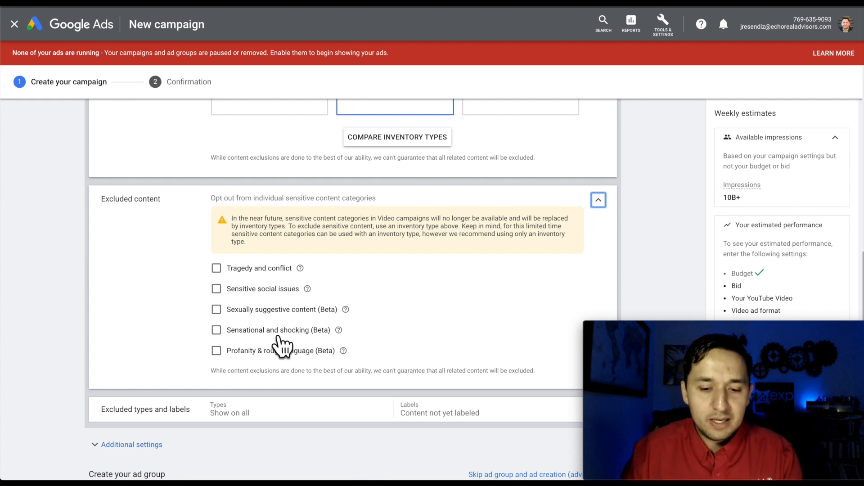
{"action": "scroll", "coordinate": [532, 284], "scroll_direction": "up", "scroll_amount": 1}
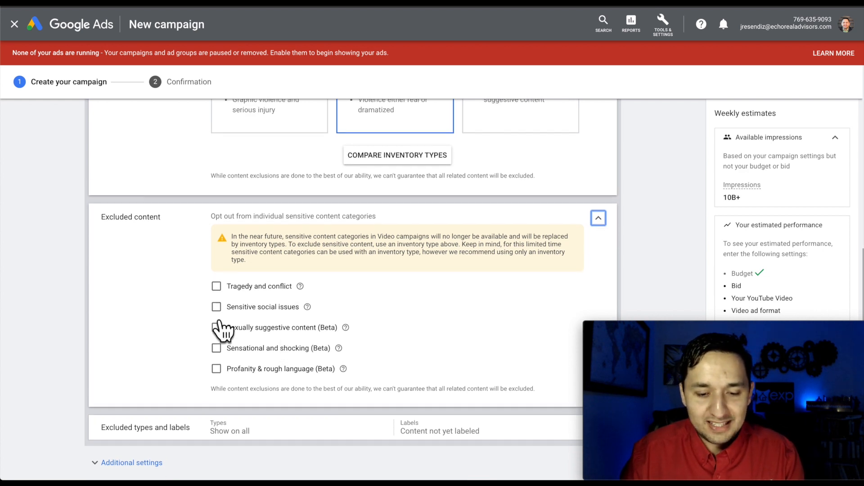
{"action": "scroll", "coordinate": [270, 322], "scroll_direction": "up", "scroll_amount": 4}
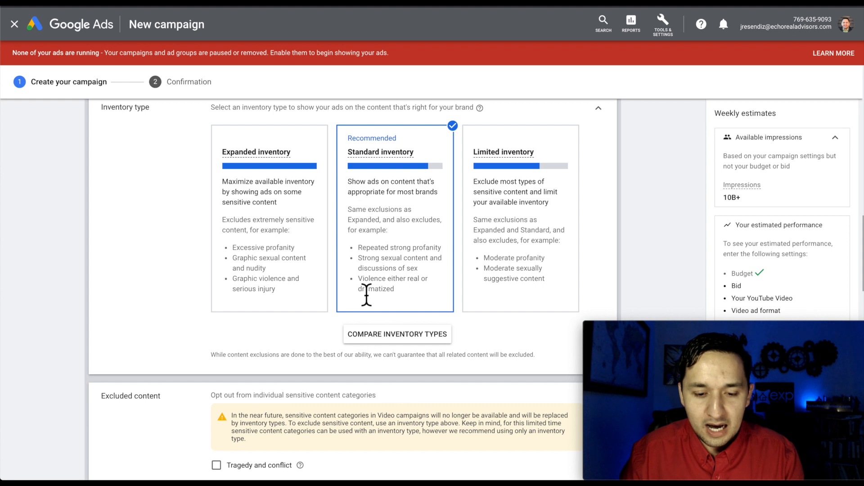
{"action": "scroll", "coordinate": [308, 367], "scroll_direction": "down", "scroll_amount": 5}
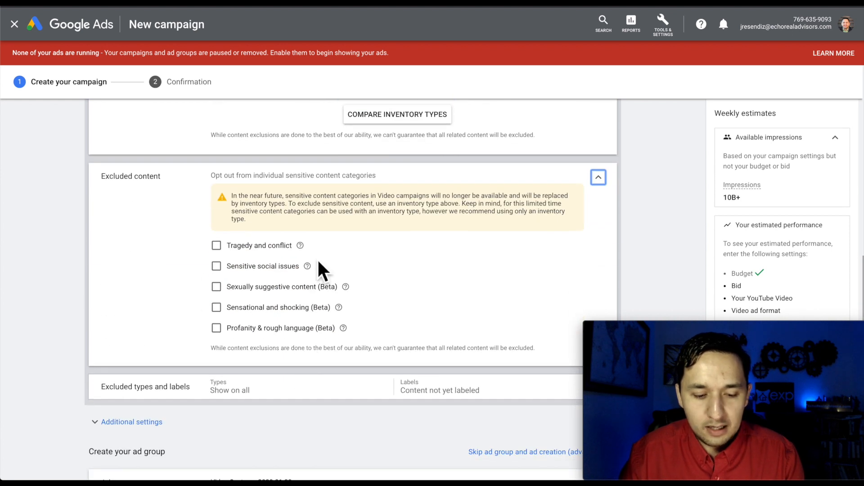
{"action": "scroll", "coordinate": [245, 272], "scroll_direction": "up", "scroll_amount": 7}
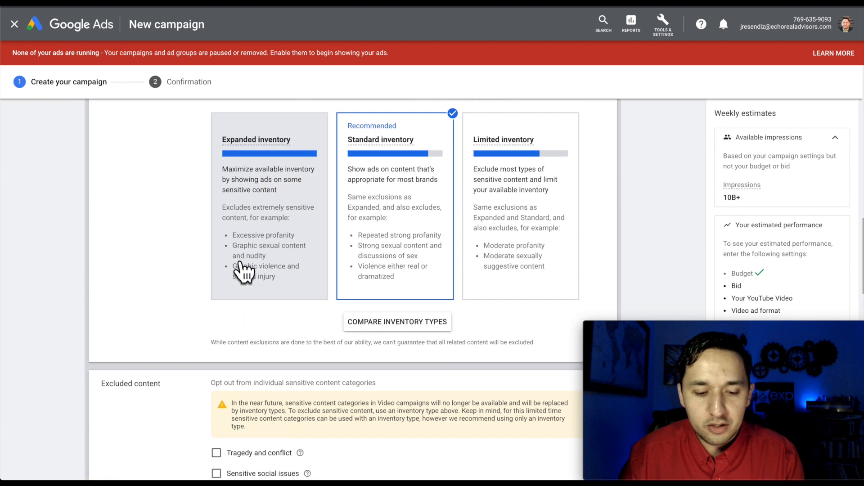
{"action": "scroll", "coordinate": [395, 306], "scroll_direction": "down", "scroll_amount": 7}
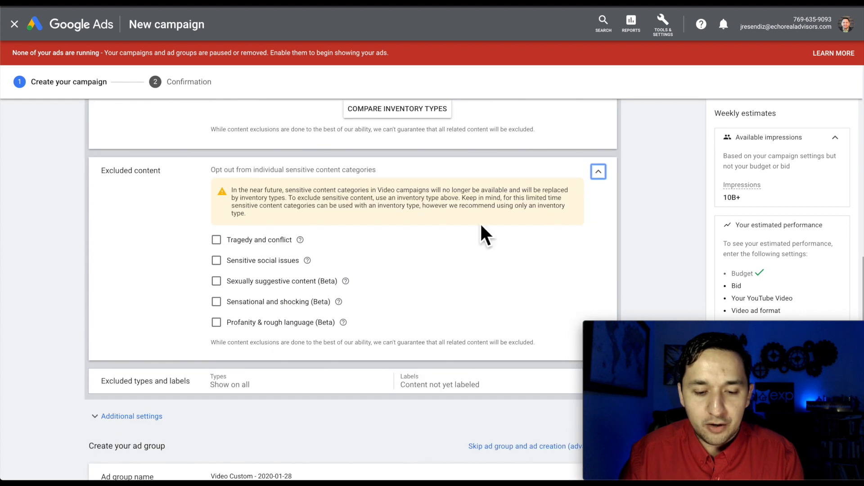
{"action": "left_click", "coordinate": [598, 173]}
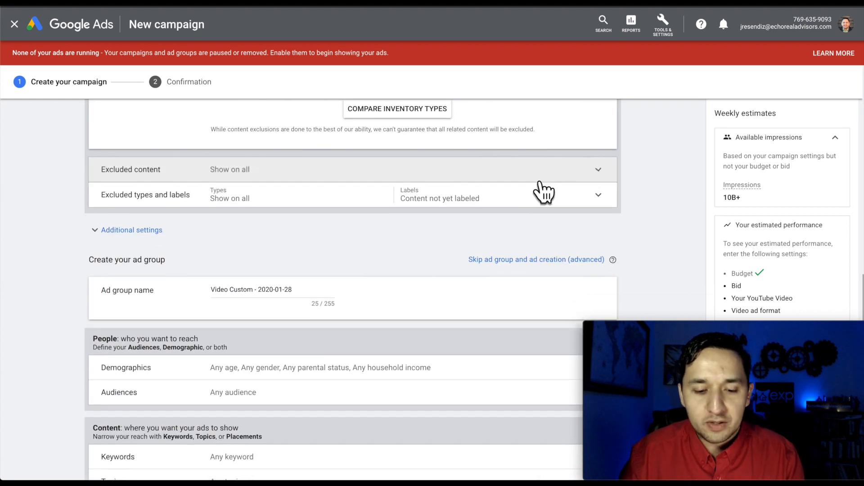
{"action": "scroll", "coordinate": [500, 162], "scroll_direction": "up", "scroll_amount": 3}
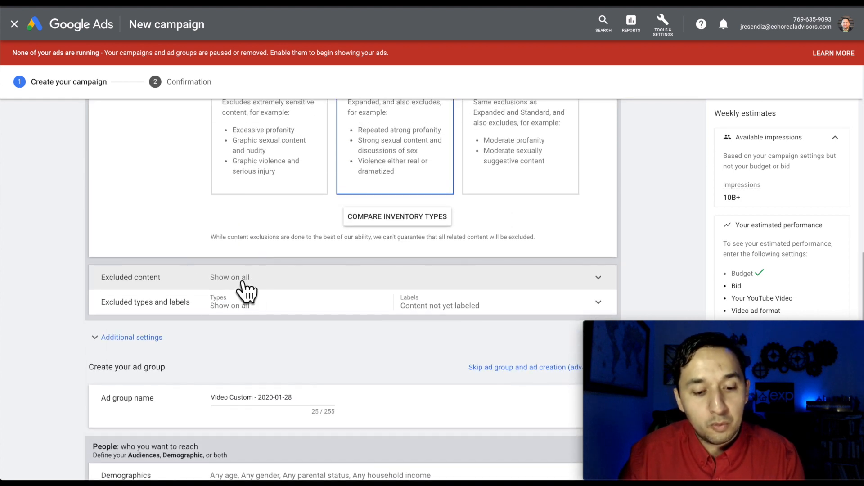
{"action": "scroll", "coordinate": [262, 276], "scroll_direction": "up", "scroll_amount": 3}
{"action": "scroll", "coordinate": [307, 320], "scroll_direction": "up", "scroll_amount": 3}
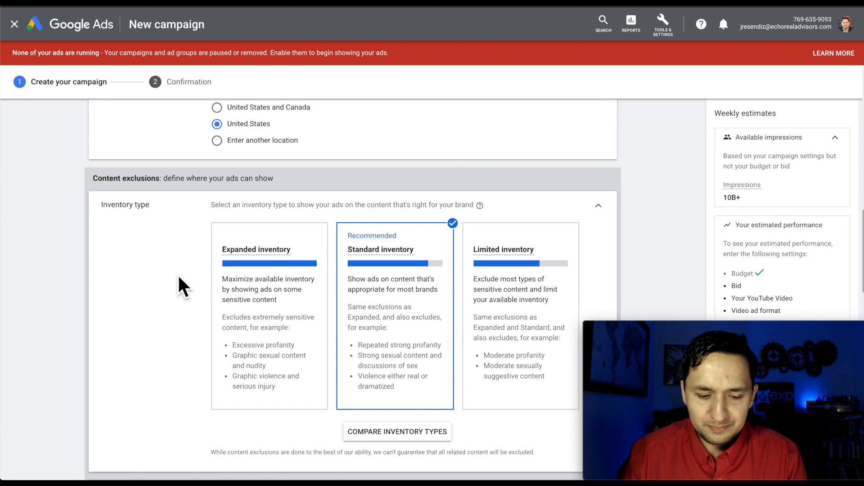
{"action": "scroll", "coordinate": [177, 274], "scroll_direction": "down", "scroll_amount": 1}
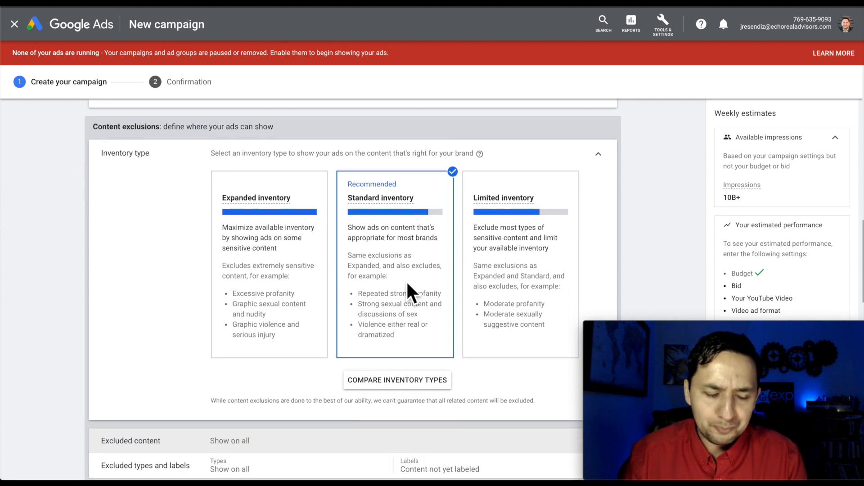
Exclude Embedded videos and Live streaming videos in the campaign's excluded types and labels.
{"action": "scroll", "coordinate": [410, 291], "scroll_direction": "down", "scroll_amount": 2}
{"action": "scroll", "coordinate": [132, 360], "scroll_direction": "down", "scroll_amount": 3}
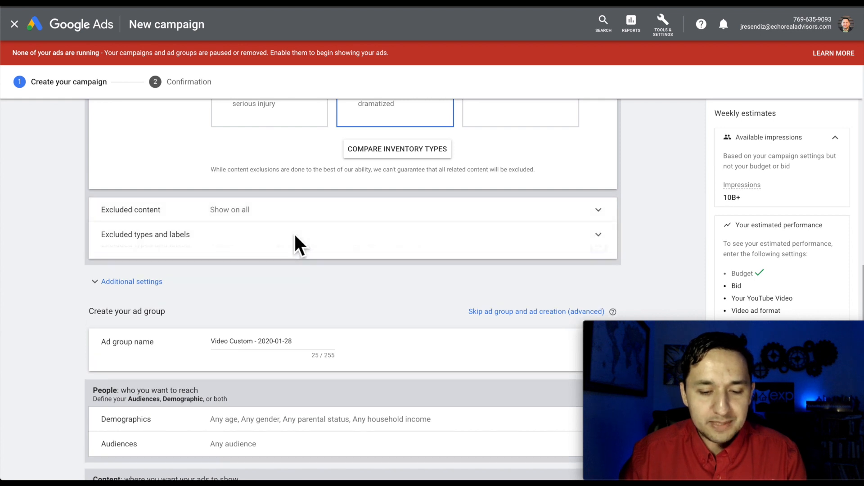
{"action": "left_click", "coordinate": [295, 238]}
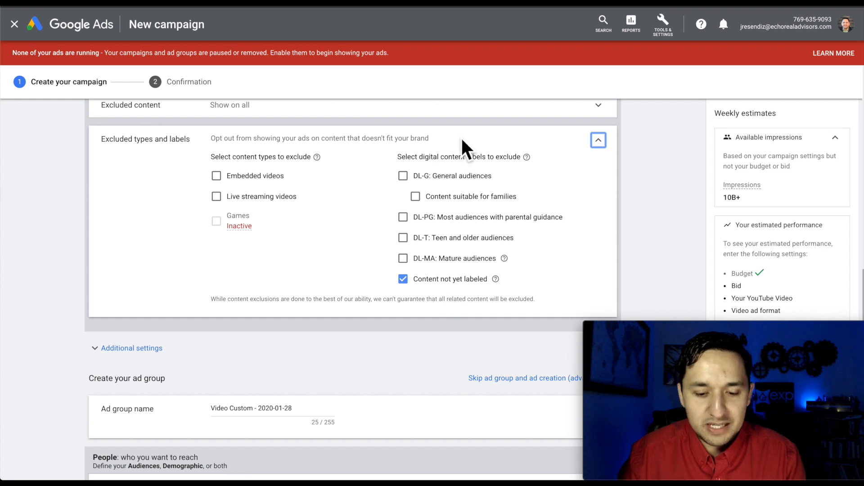
{"action": "left_click", "coordinate": [217, 177]}
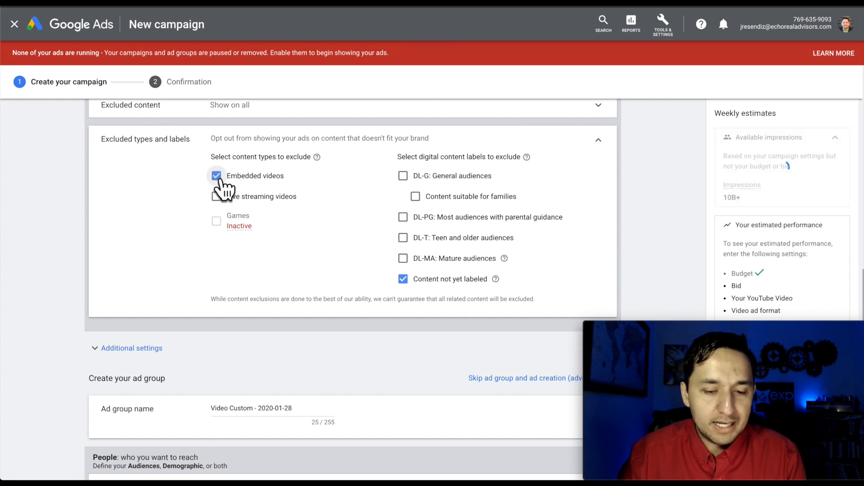
{"action": "scroll", "coordinate": [364, 170], "scroll_direction": "up", "scroll_amount": 5}
{"action": "scroll", "coordinate": [378, 116], "scroll_direction": "up", "scroll_amount": 2}
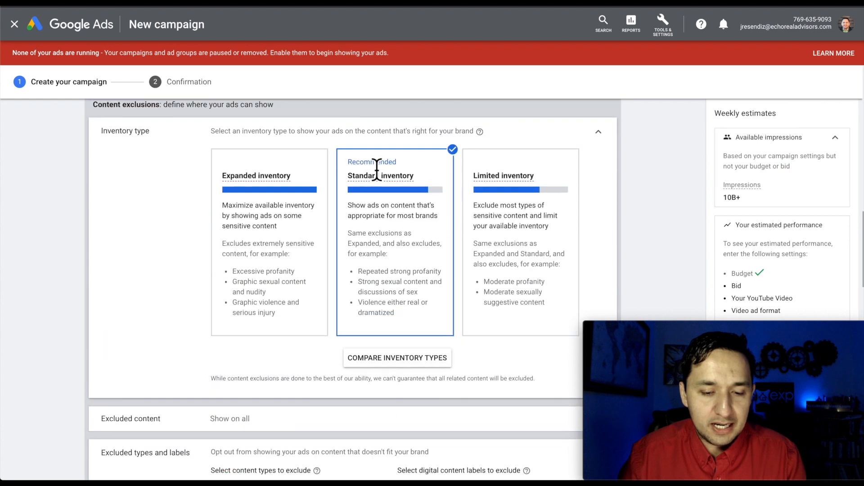
{"action": "scroll", "coordinate": [382, 309], "scroll_direction": "down", "scroll_amount": 6}
{"action": "scroll", "coordinate": [381, 305], "scroll_direction": "down", "scroll_amount": 1}
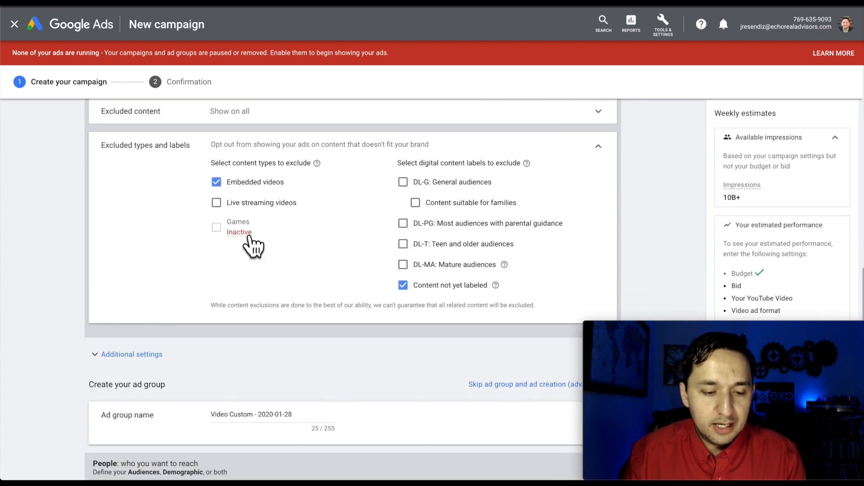
{"action": "left_click", "coordinate": [216, 202]}
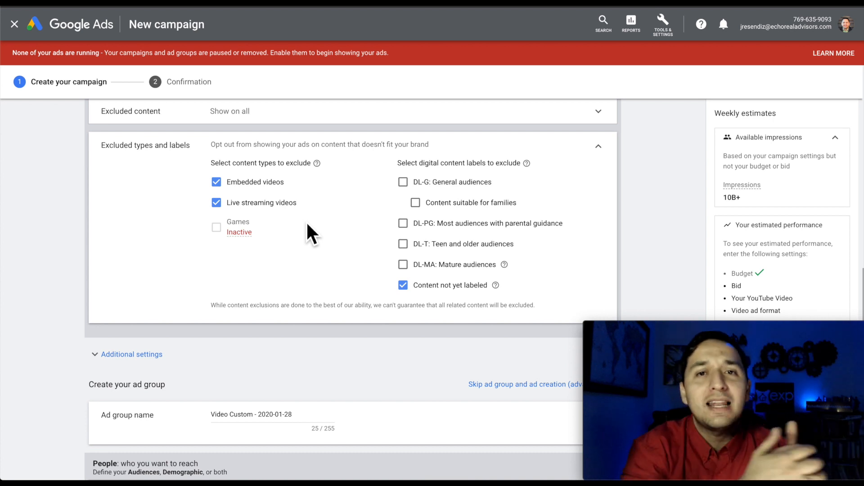
Review the Conversions options in the campaign's additional settings, checking which conversion action is in use and keeping the account-level setting.
{"action": "scroll", "coordinate": [308, 225], "scroll_direction": "down", "scroll_amount": 4}
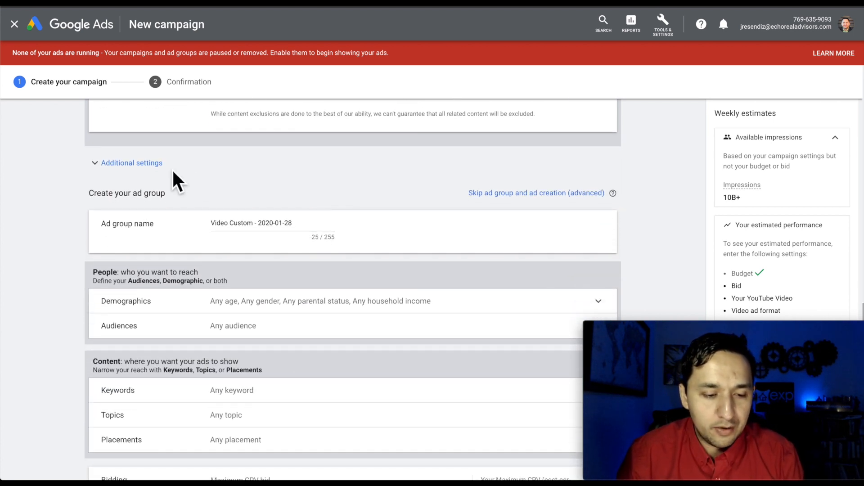
{"action": "left_click", "coordinate": [150, 166]}
{"action": "scroll", "coordinate": [363, 201], "scroll_direction": "down", "scroll_amount": 1}
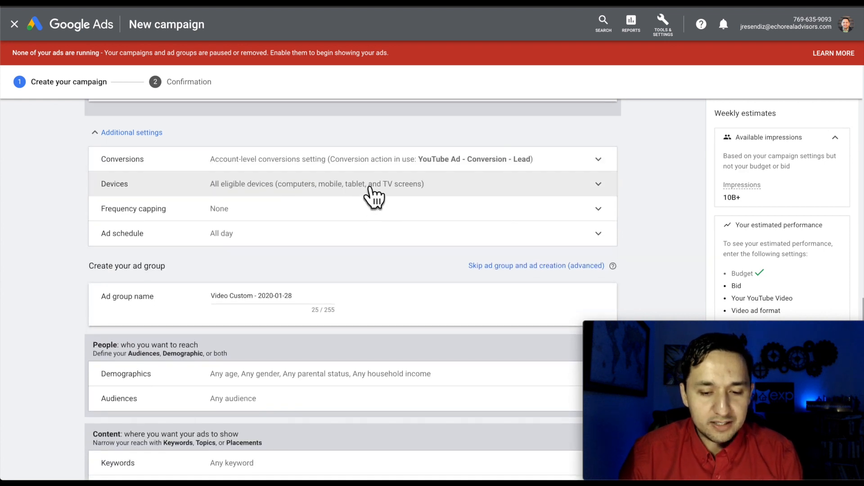
{"action": "left_click", "coordinate": [287, 165]}
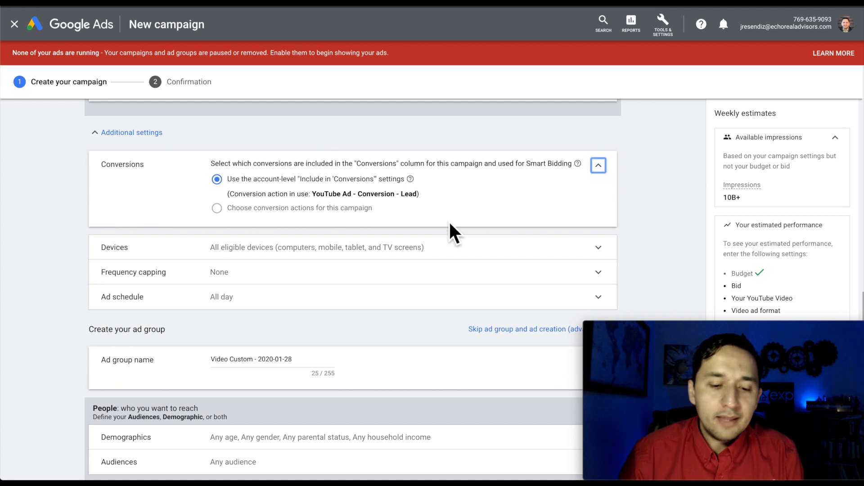
{"action": "mouse_move", "coordinate": [217, 206]}
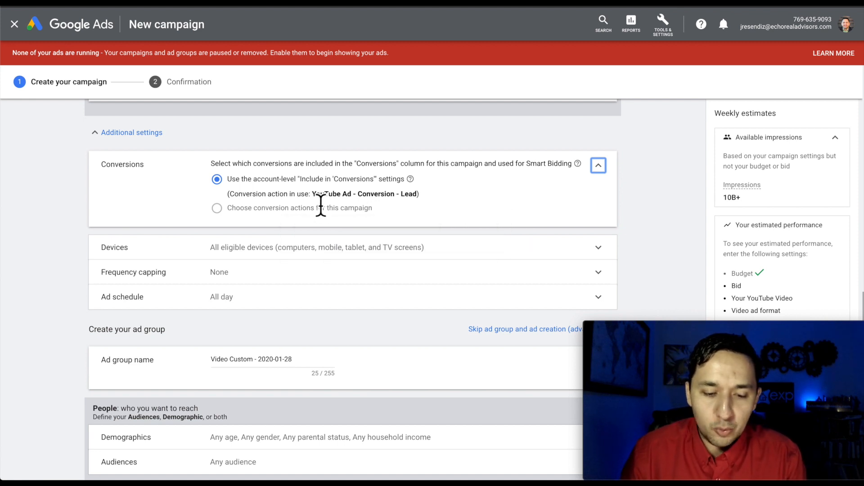
{"action": "left_click_drag", "start_coordinate": [312, 195], "coordinate": [402, 199]}
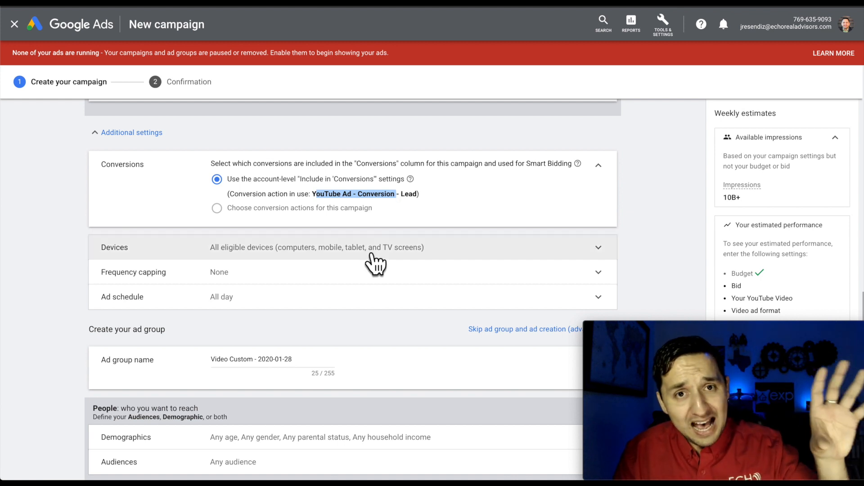
{"action": "mouse_move", "coordinate": [294, 202]}
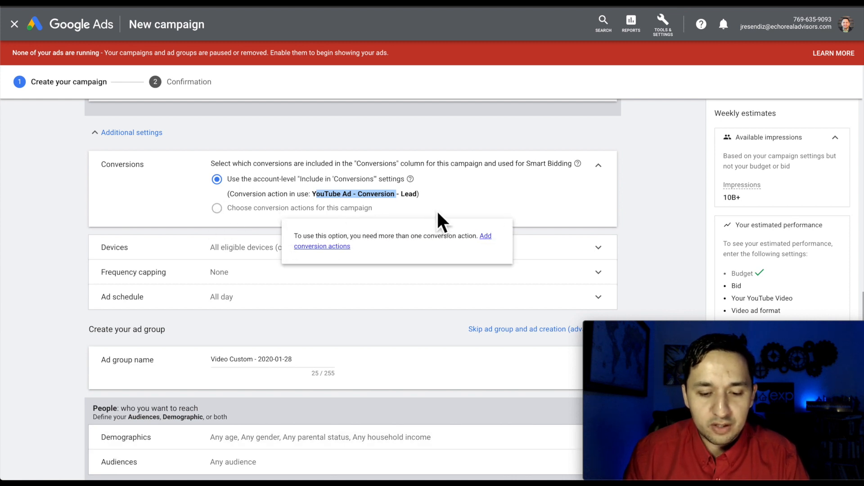
{"action": "left_click", "coordinate": [452, 202]}
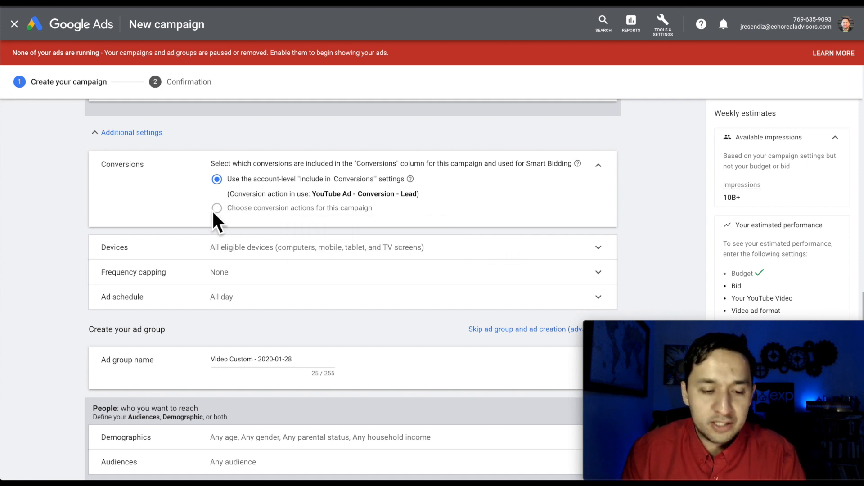
Set specific device targeting for the campaign to Computers and Mobile phones only, excluding Tablets and TV screens.
{"action": "scroll", "coordinate": [212, 211], "scroll_direction": "down", "scroll_amount": 3}
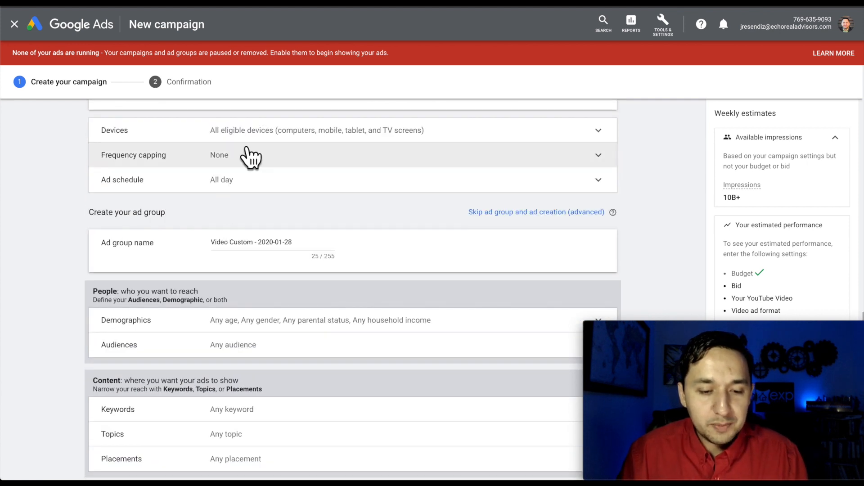
{"action": "left_click", "coordinate": [253, 131]}
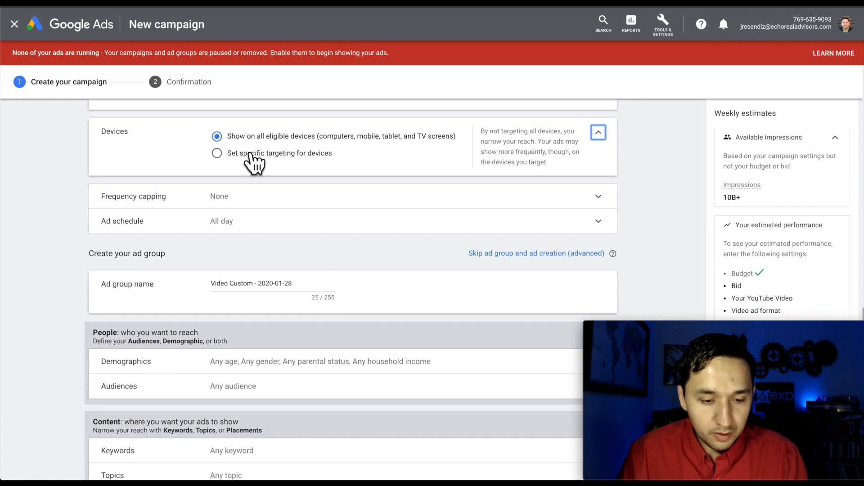
{"action": "left_click", "coordinate": [217, 153]}
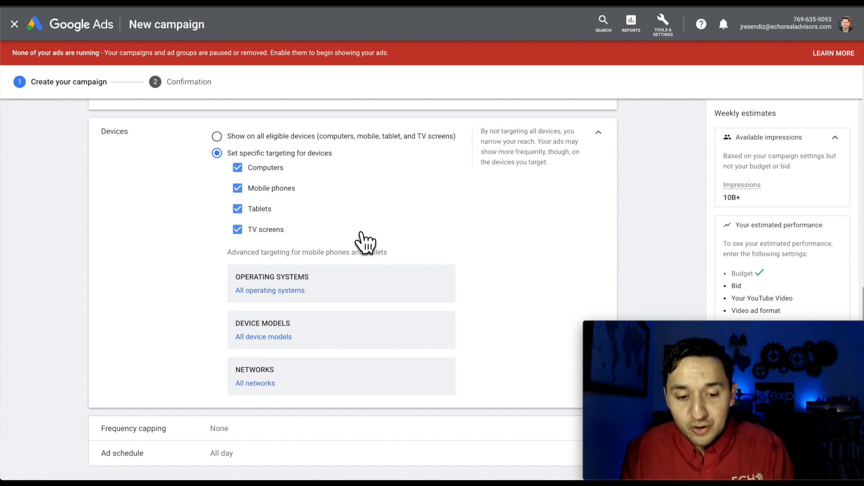
{"action": "left_click", "coordinate": [237, 231]}
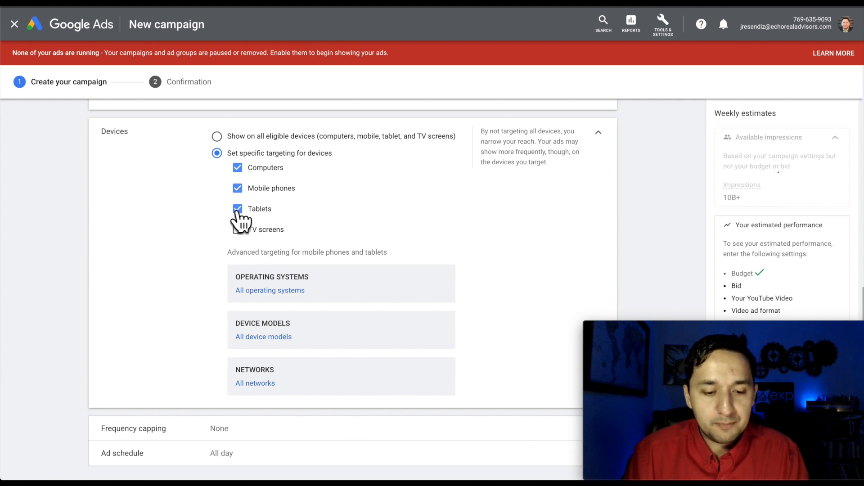
{"action": "left_click", "coordinate": [237, 209]}
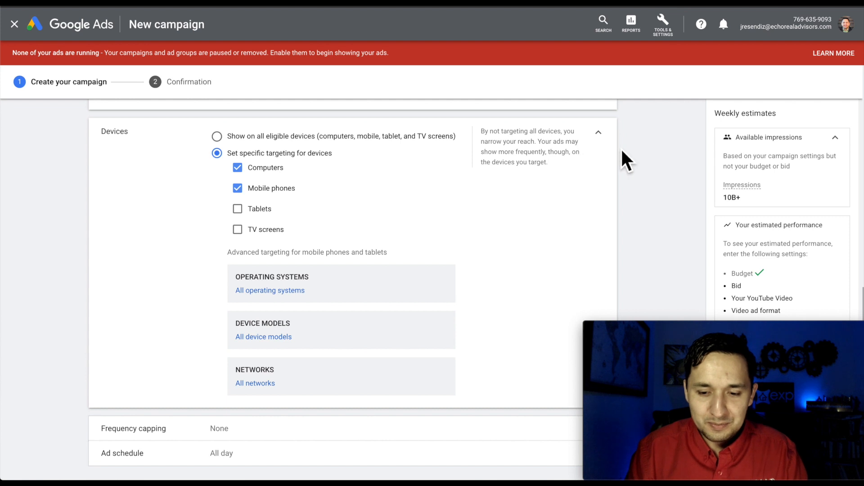
{"action": "left_click", "coordinate": [600, 137]}
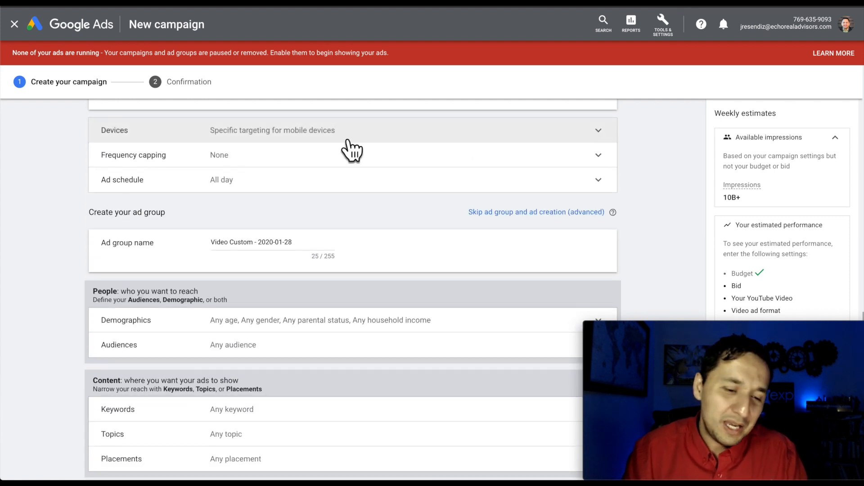
Cap the campaign's impression frequency at 3 per day under Frequency capping.
{"action": "left_click", "coordinate": [264, 162]}
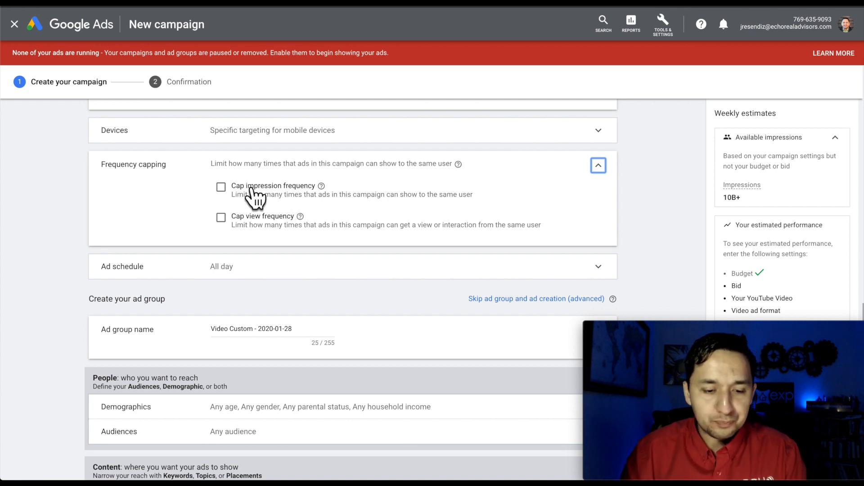
{"action": "left_click", "coordinate": [221, 187]}
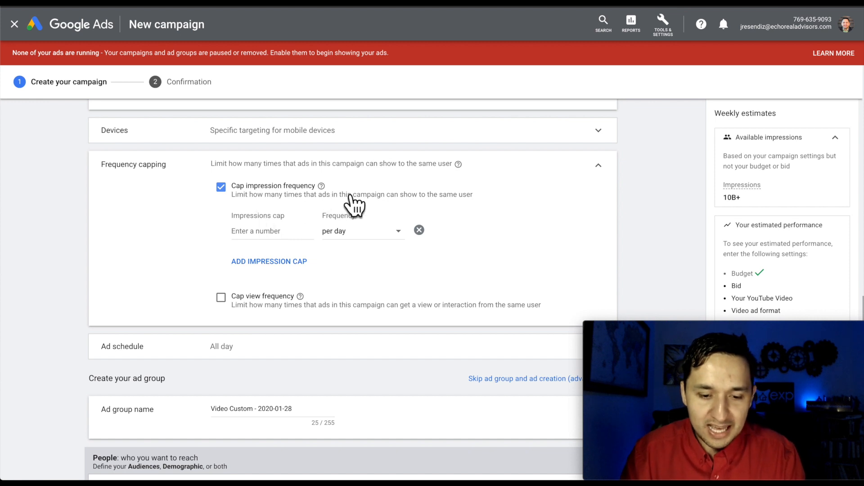
{"action": "left_click", "coordinate": [251, 233]}
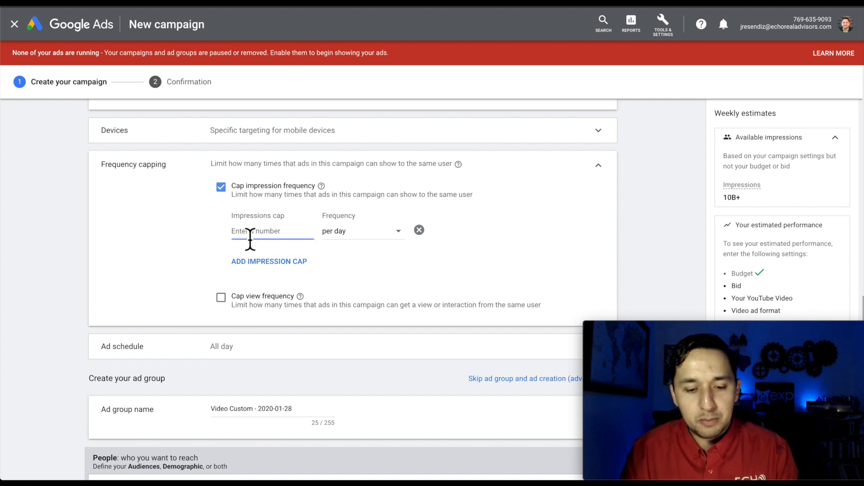
{"action": "type", "text": "3"}
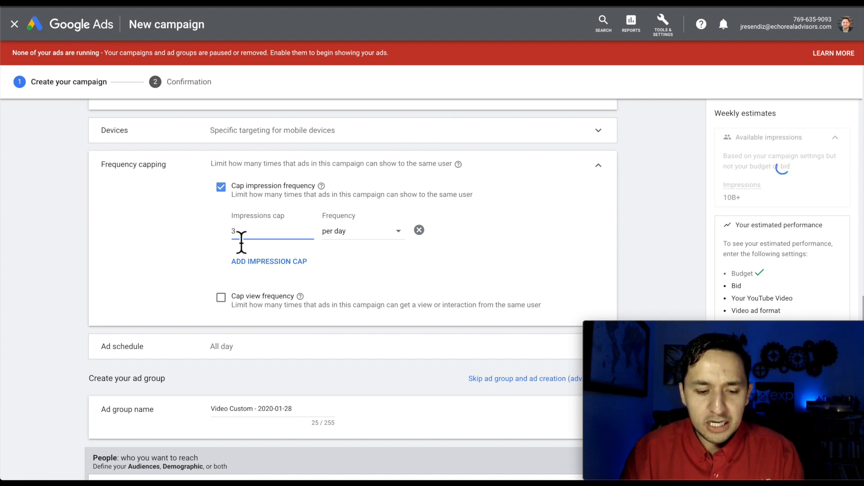
{"action": "scroll", "coordinate": [360, 253], "scroll_direction": "down", "scroll_amount": 1}
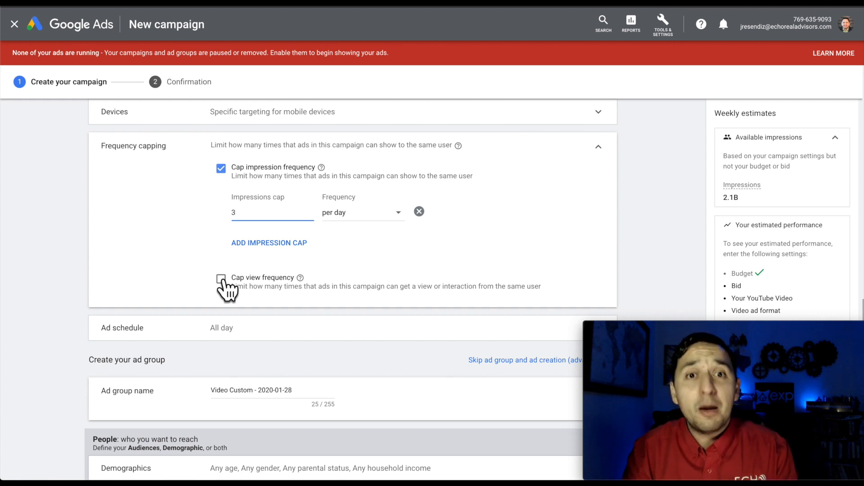
Cap the campaign's view frequency at 1 per week and check it alongside the impression cap.
{"action": "left_click", "coordinate": [221, 279]}
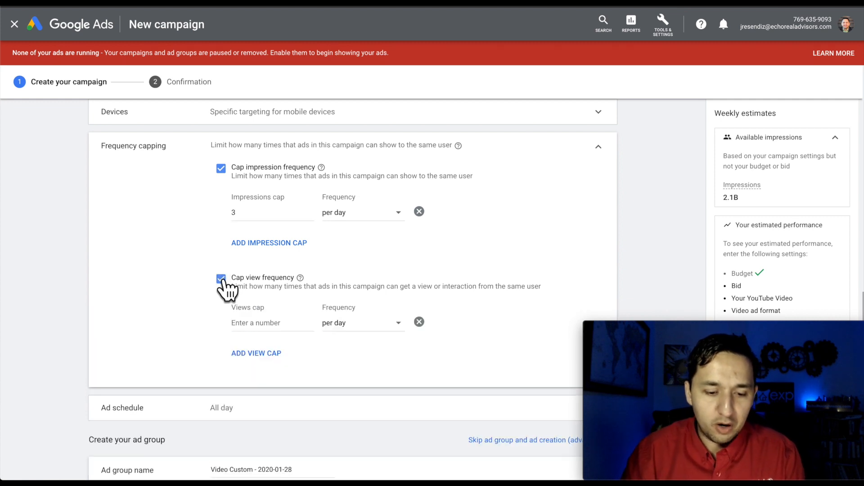
{"action": "left_click", "coordinate": [270, 324]}
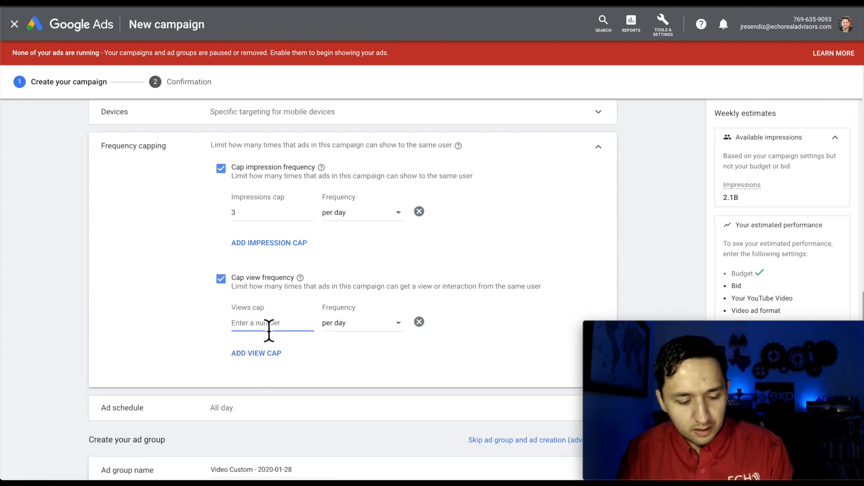
{"action": "type", "text": "1"}
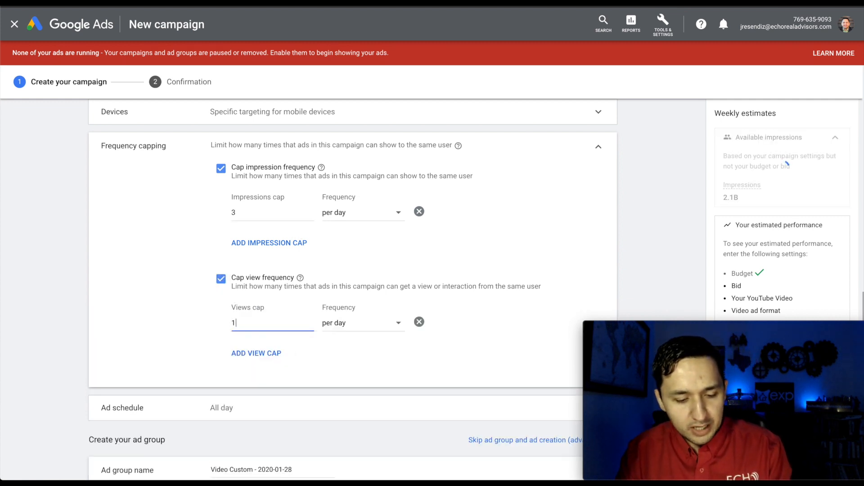
{"action": "left_click", "coordinate": [364, 324]}
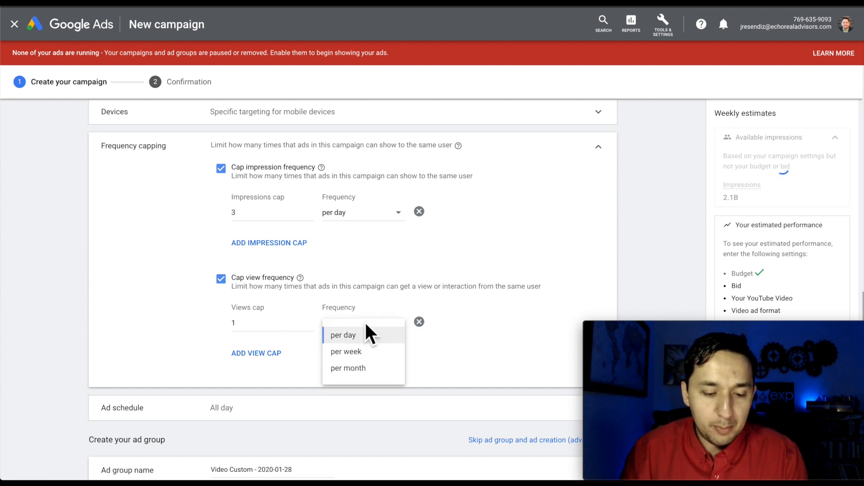
{"action": "left_click", "coordinate": [377, 355]}
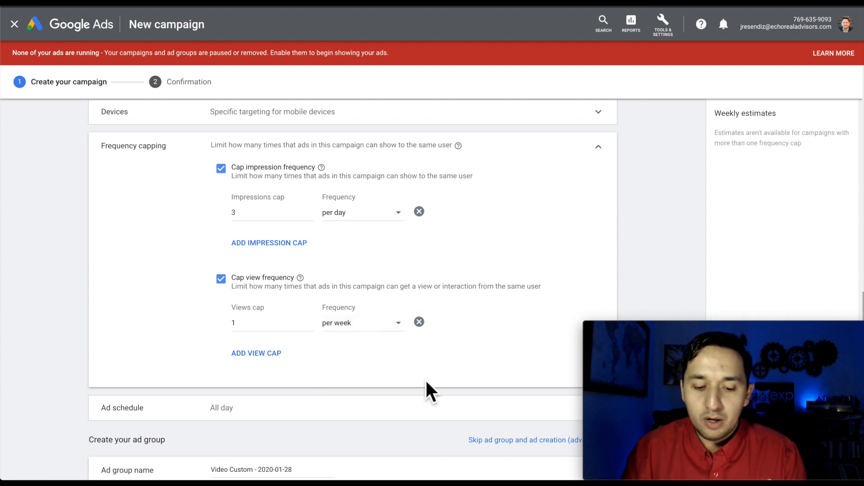
{"action": "left_click", "coordinate": [397, 360]}
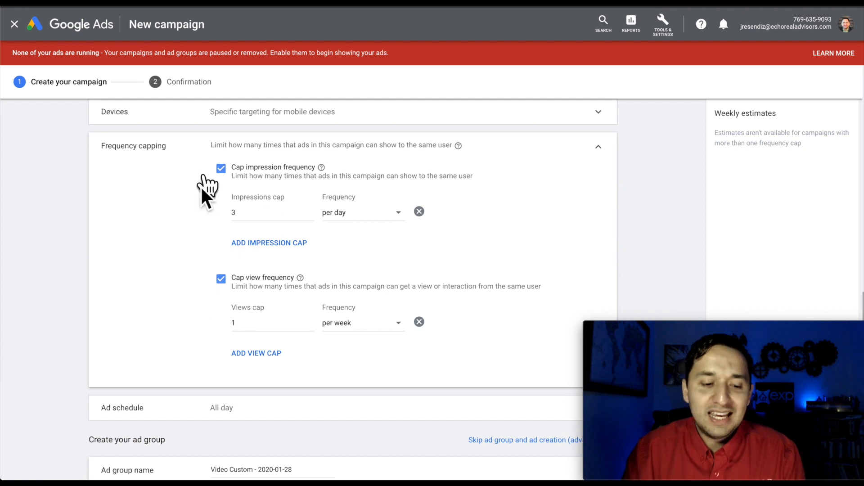
{"action": "scroll", "coordinate": [244, 304], "scroll_direction": "down", "scroll_amount": 2}
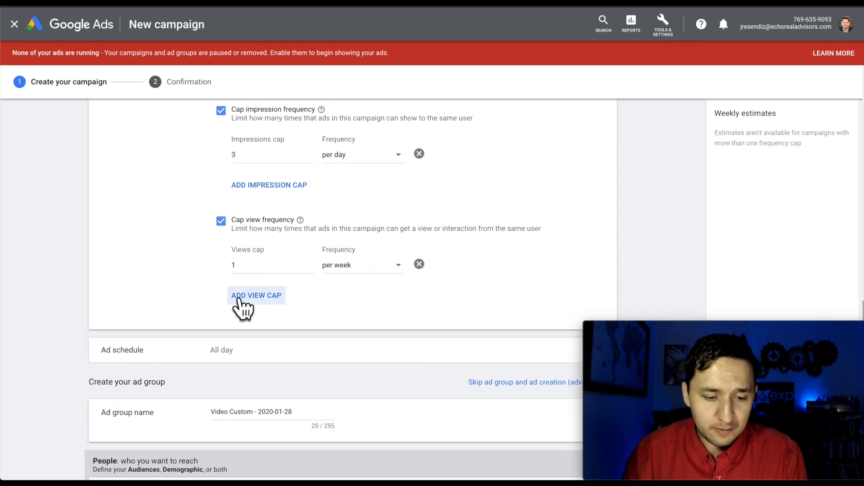
{"action": "scroll", "coordinate": [317, 130], "scroll_direction": "up", "scroll_amount": 2}
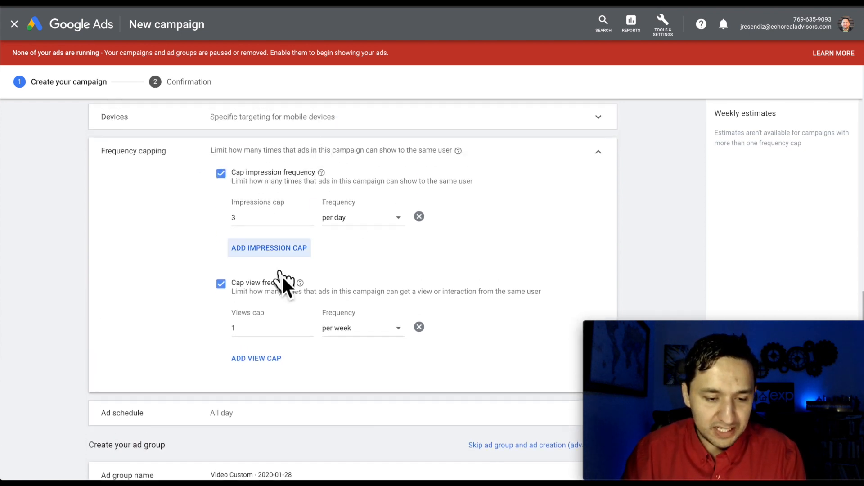
{"action": "scroll", "coordinate": [304, 318], "scroll_direction": "down", "scroll_amount": 3}
{"action": "scroll", "coordinate": [304, 318], "scroll_direction": "up", "scroll_amount": 2}
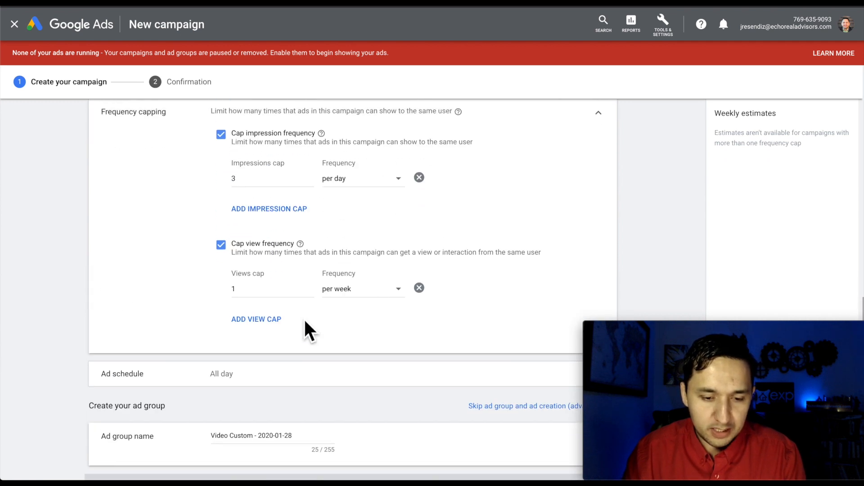
{"action": "scroll", "coordinate": [305, 322], "scroll_direction": "up", "scroll_amount": 1}
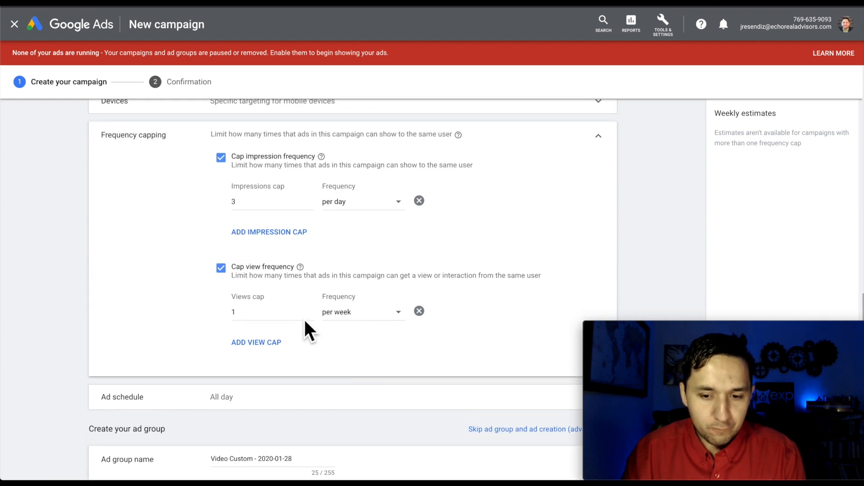
Review the campaign's ad schedule options, keeping ads running on all days from 12:00 AM to 12:00 AM.
{"action": "scroll", "coordinate": [304, 318], "scroll_direction": "down", "scroll_amount": 4}
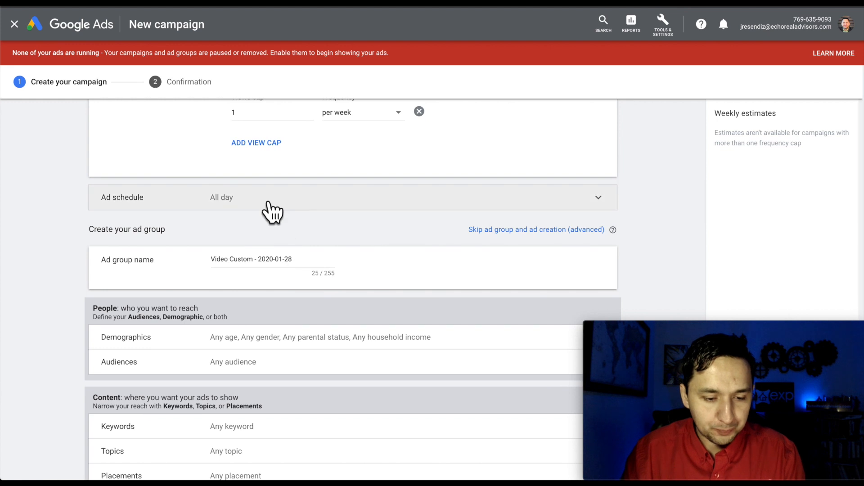
{"action": "left_click", "coordinate": [272, 210]}
{"action": "scroll", "coordinate": [273, 201], "scroll_direction": "down", "scroll_amount": 1}
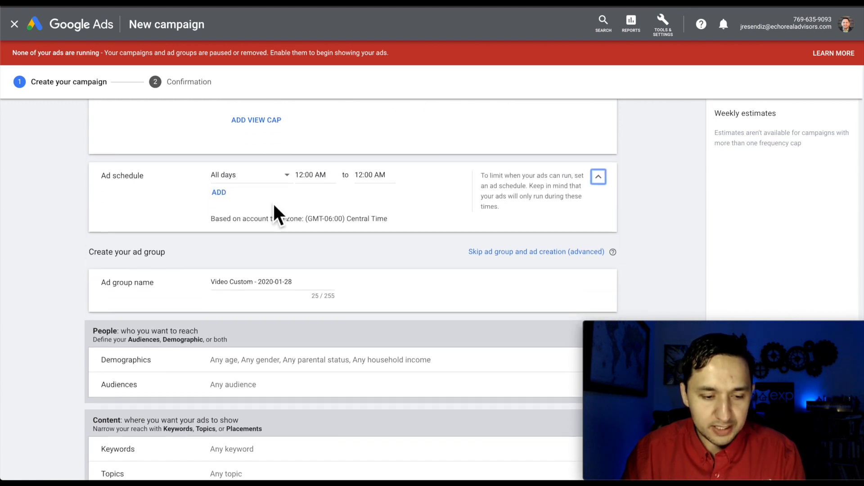
{"action": "scroll", "coordinate": [273, 201], "scroll_direction": "down", "scroll_amount": 2}
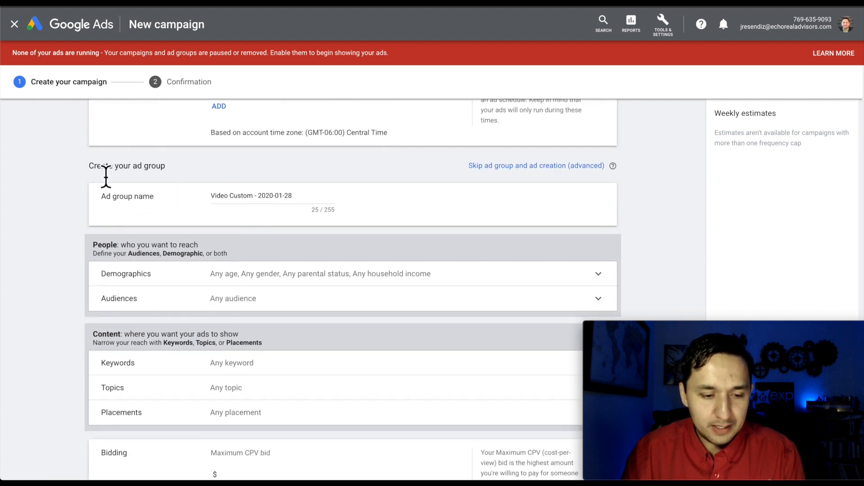
Look back over the campaign-level settings and compare them with the ad group section, examining the ad group name and its targeting categories.
{"action": "scroll", "coordinate": [282, 208], "scroll_direction": "up", "scroll_amount": 10}
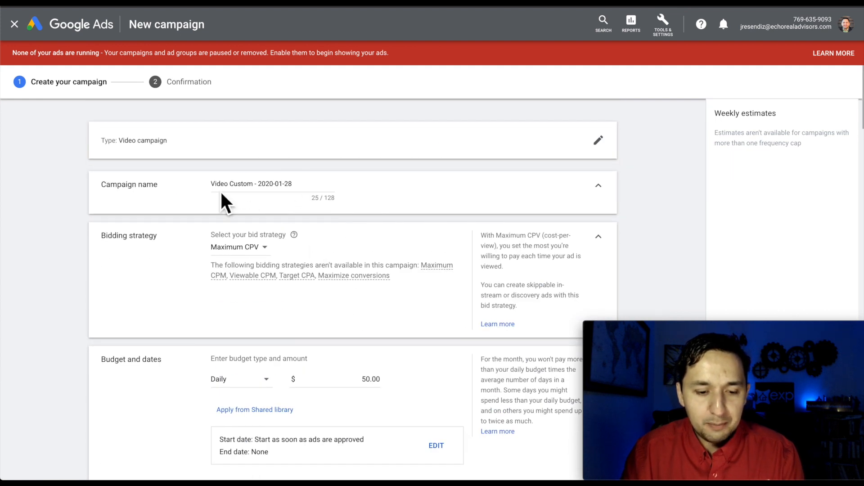
{"action": "scroll", "coordinate": [370, 303], "scroll_direction": "down", "scroll_amount": 20}
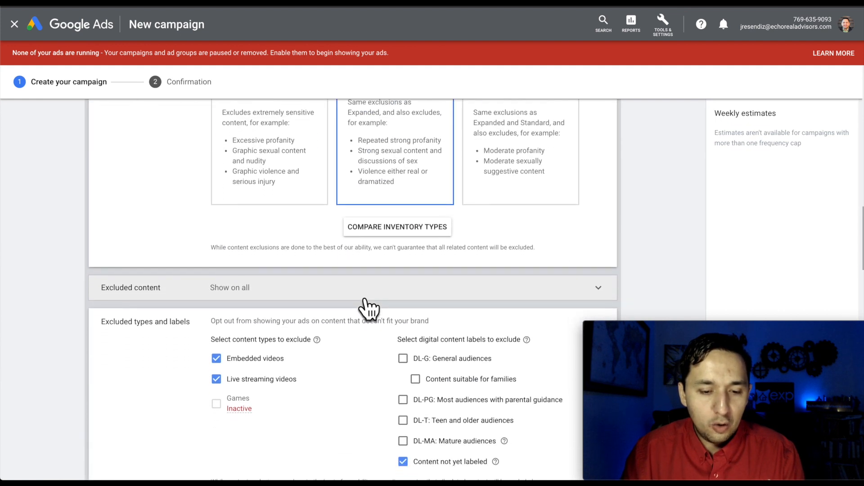
{"action": "scroll", "coordinate": [370, 303], "scroll_direction": "down", "scroll_amount": 12}
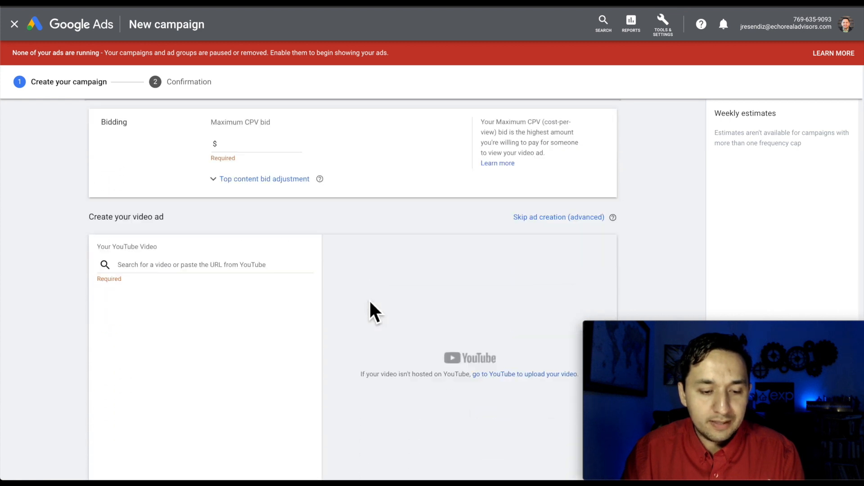
{"action": "scroll", "coordinate": [367, 308], "scroll_direction": "up", "scroll_amount": 5}
{"action": "scroll", "coordinate": [367, 306], "scroll_direction": "up", "scroll_amount": 2}
{"action": "scroll", "coordinate": [367, 309], "scroll_direction": "down", "scroll_amount": 1}
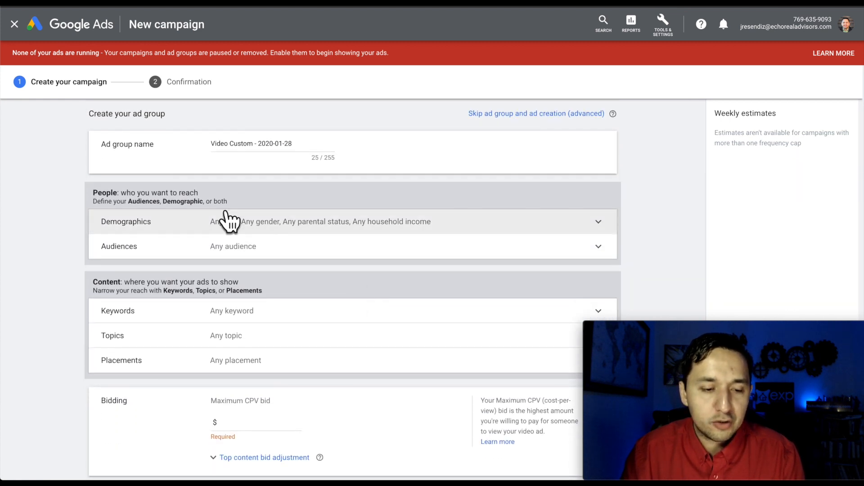
{"action": "double_click", "coordinate": [121, 153]}
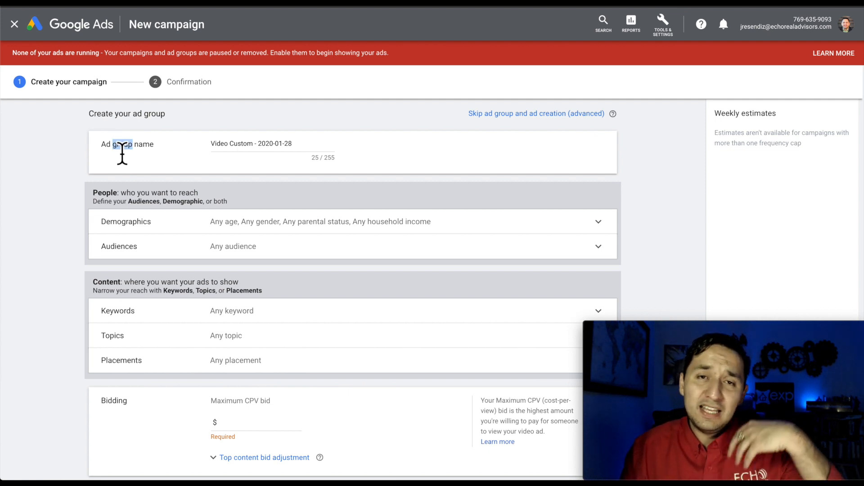
{"action": "triple_click", "coordinate": [233, 144]}
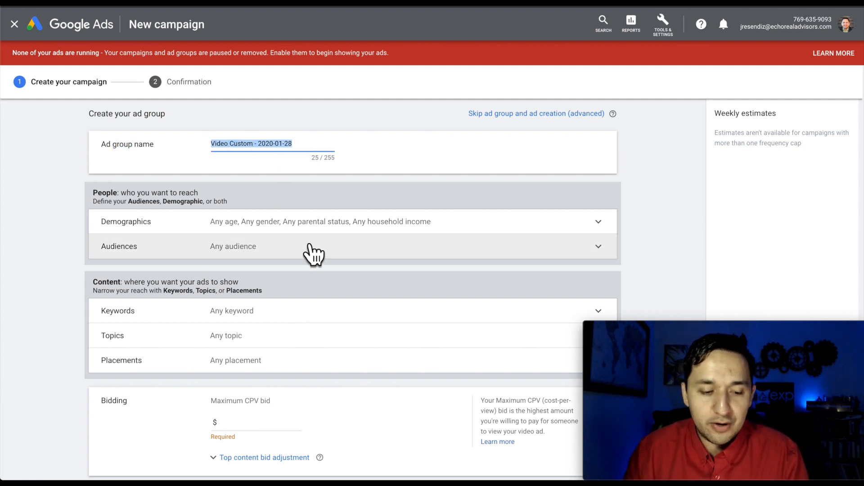
Limit the ad group's gender targeting to Female and Unknown in the Demographics settings, excluding Male.
{"action": "scroll", "coordinate": [311, 250], "scroll_direction": "down", "scroll_amount": 1}
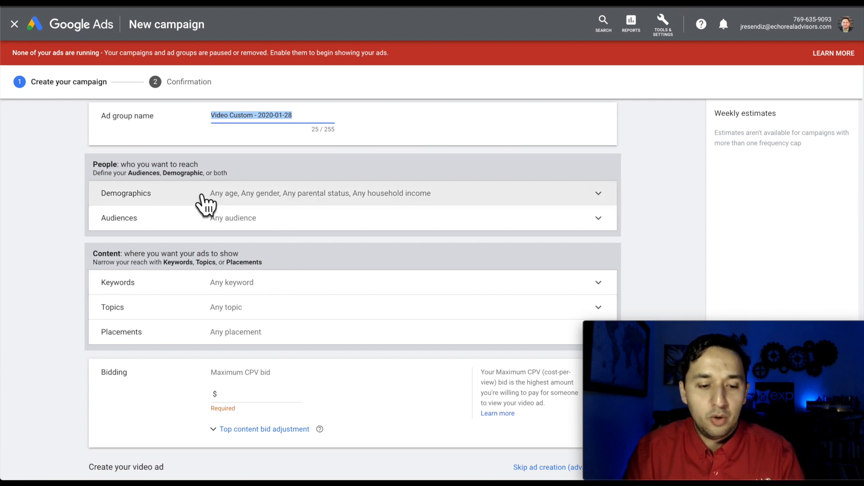
{"action": "left_click", "coordinate": [294, 202]}
{"action": "scroll", "coordinate": [297, 203], "scroll_direction": "down", "scroll_amount": 1}
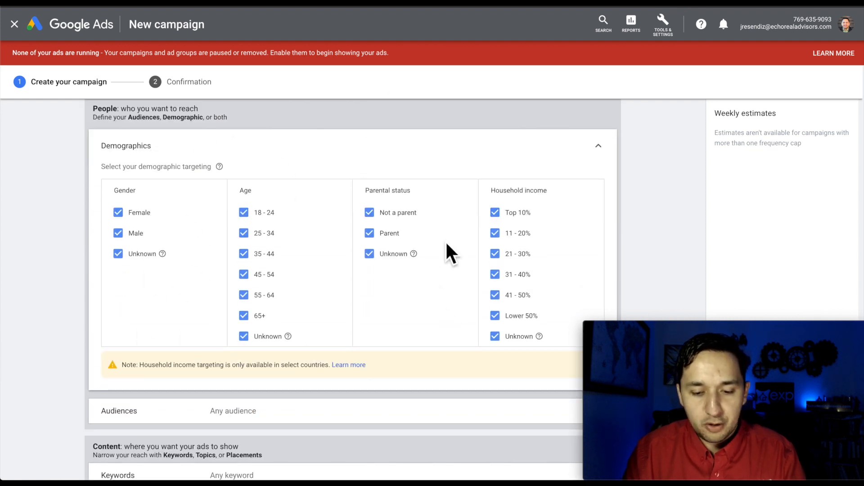
{"action": "scroll", "coordinate": [503, 200], "scroll_direction": "down", "scroll_amount": 1}
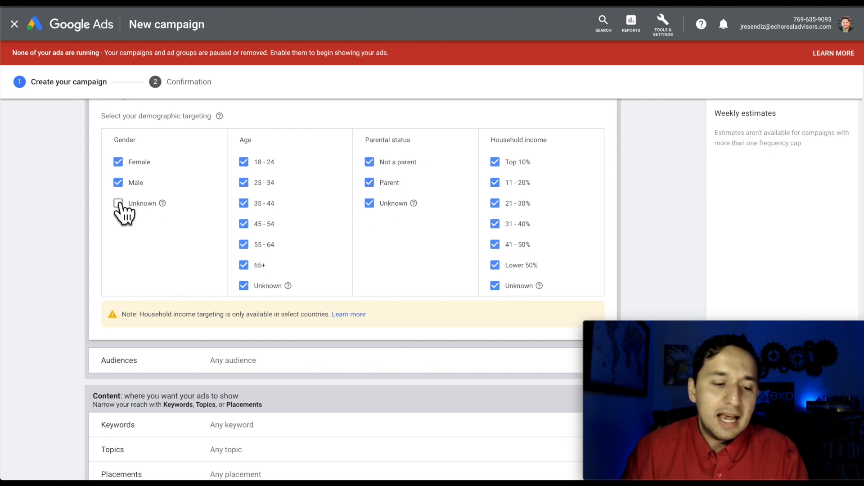
{"action": "left_click", "coordinate": [118, 183]}
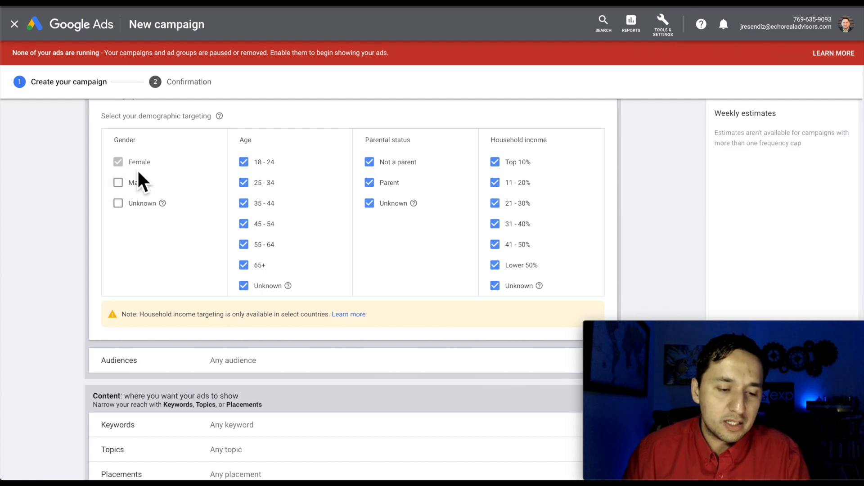
{"action": "left_click", "coordinate": [119, 203]}
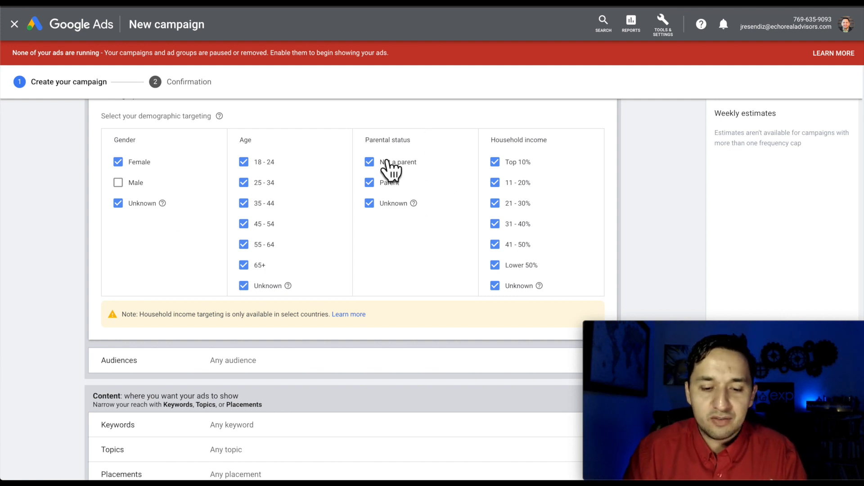
Try excluding Not a parent and Unknown from parental status targeting, and restore all parental statuses and the Male gender.
{"action": "left_click", "coordinate": [370, 162]}
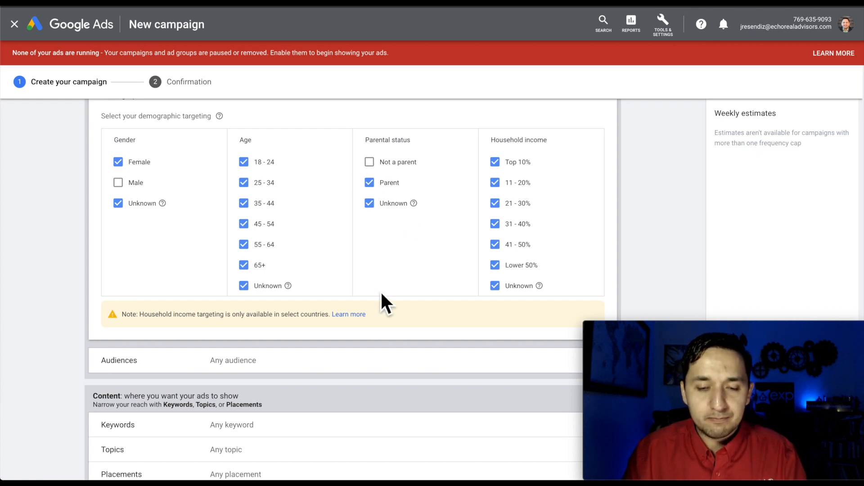
{"action": "scroll", "coordinate": [404, 249], "scroll_direction": "down", "scroll_amount": 1}
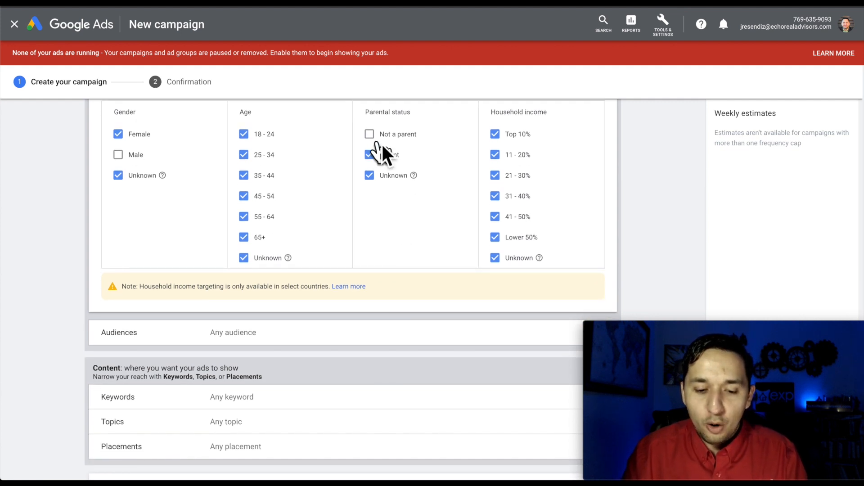
{"action": "left_click", "coordinate": [369, 175]}
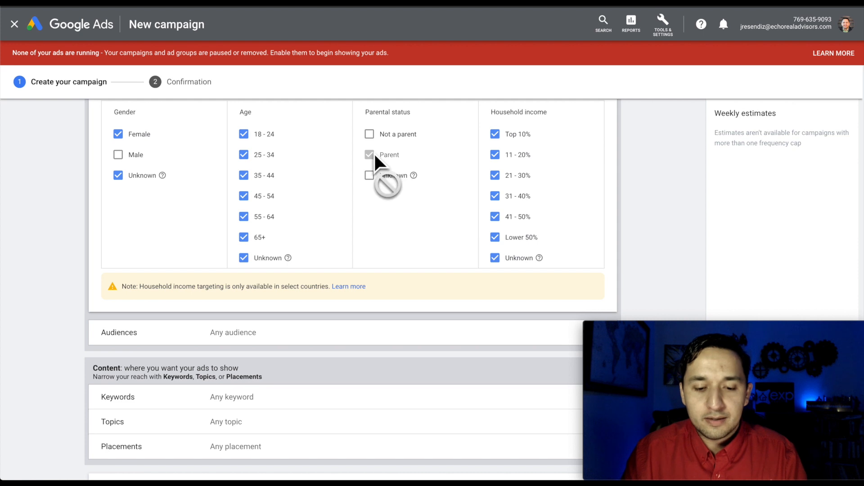
{"action": "left_click", "coordinate": [369, 175]}
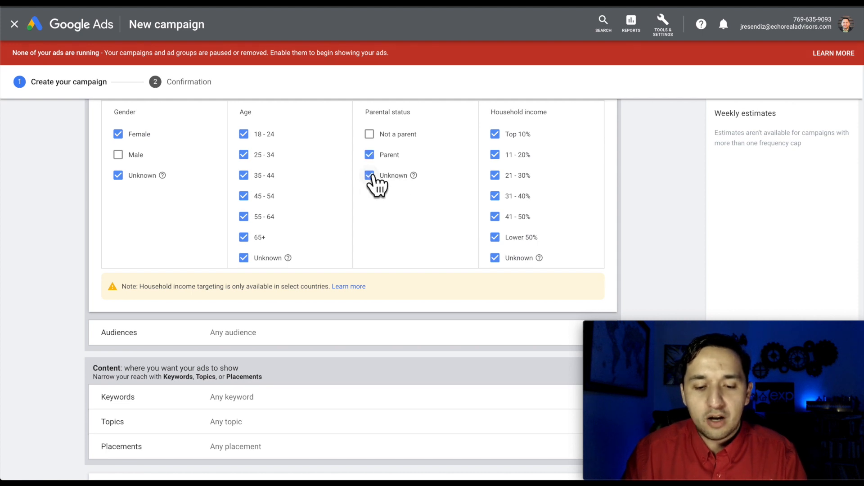
{"action": "left_click", "coordinate": [369, 134]}
{"action": "left_click", "coordinate": [118, 155]}
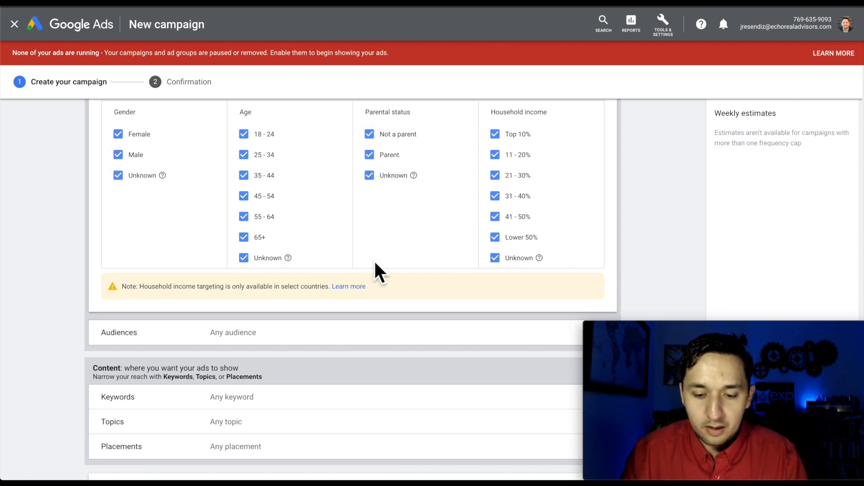
Open the ad group's Audiences settings and look over the suggested ideas and the browsable audience categories.
{"action": "scroll", "coordinate": [375, 262], "scroll_direction": "down", "scroll_amount": 3}
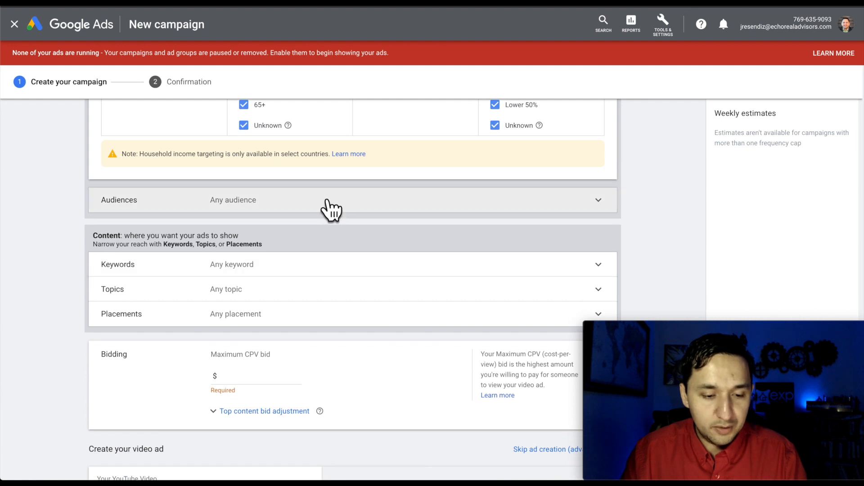
{"action": "left_click", "coordinate": [331, 211]}
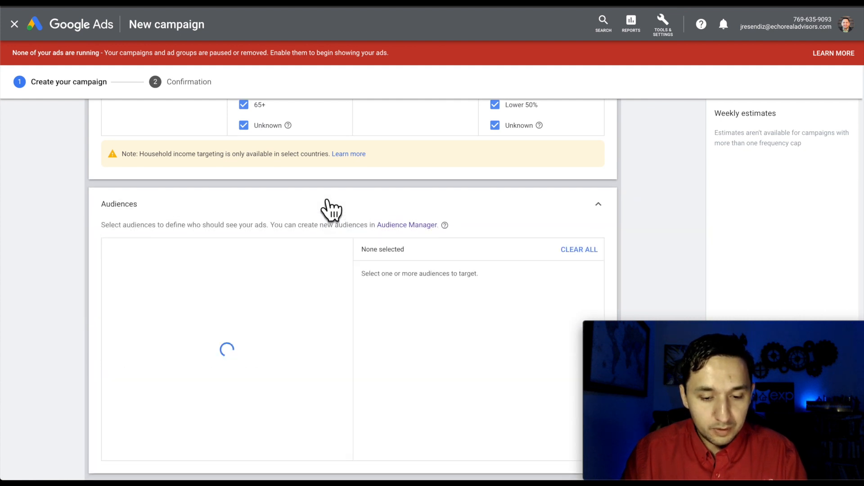
{"action": "scroll", "coordinate": [331, 201], "scroll_direction": "down", "scroll_amount": 2}
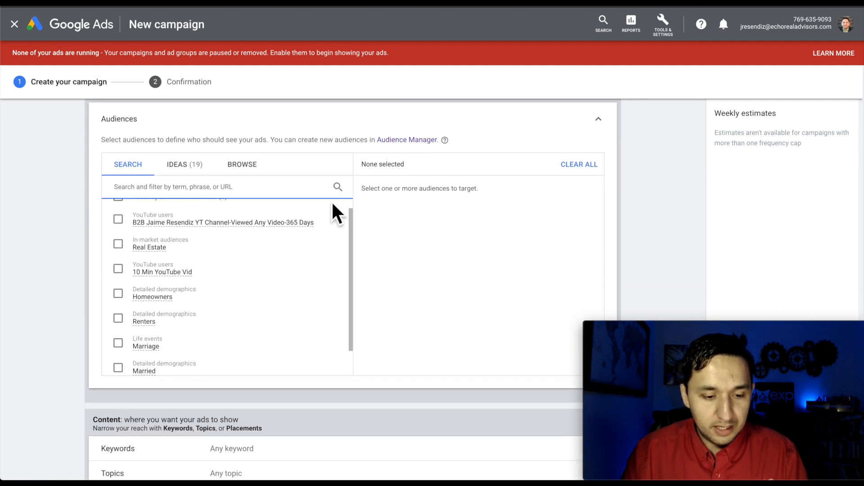
{"action": "scroll", "coordinate": [331, 201], "scroll_direction": "up", "scroll_amount": 1}
{"action": "left_click", "coordinate": [187, 174]}
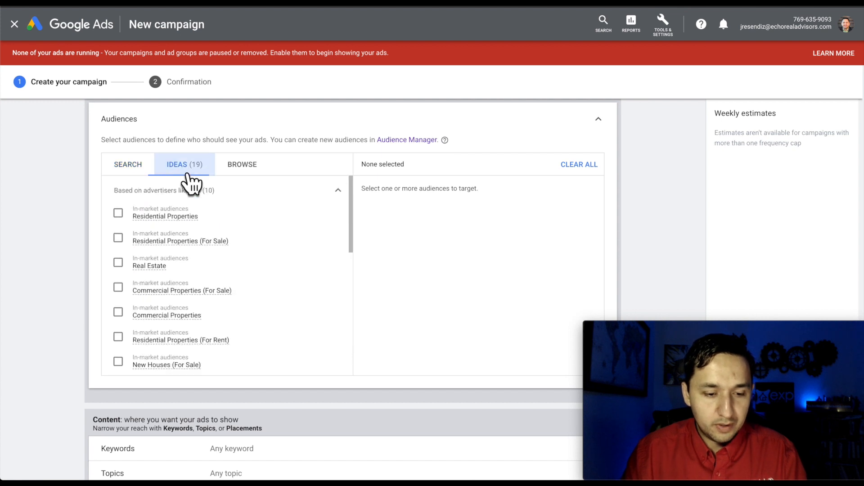
{"action": "left_click", "coordinate": [242, 176]}
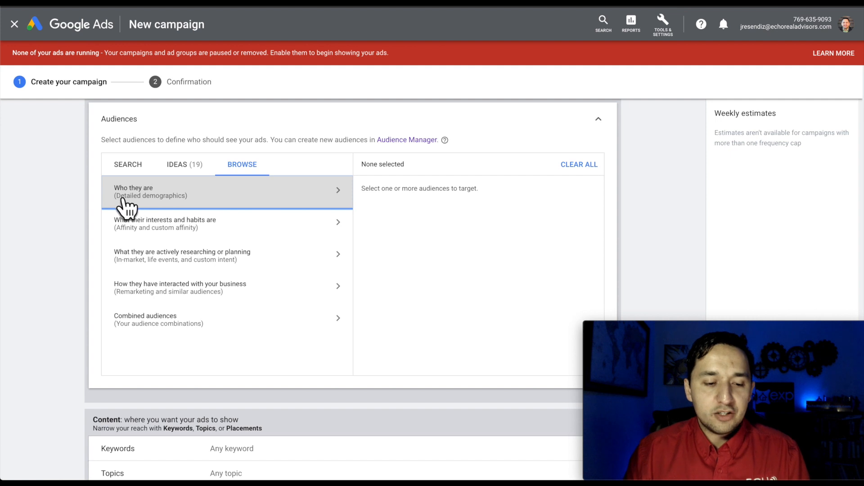
Try targeting Homeowners under Homeownership Status in the detailed demographics, and remove that audience again.
{"action": "left_click", "coordinate": [334, 192]}
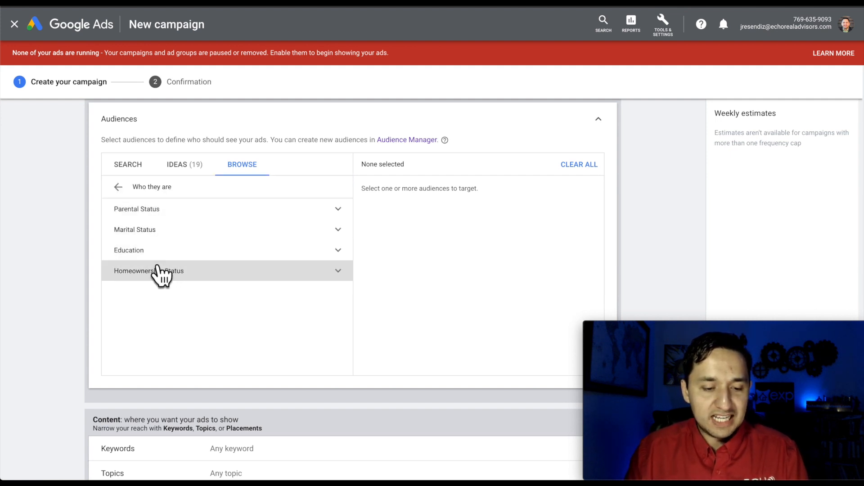
{"action": "left_click", "coordinate": [212, 276]}
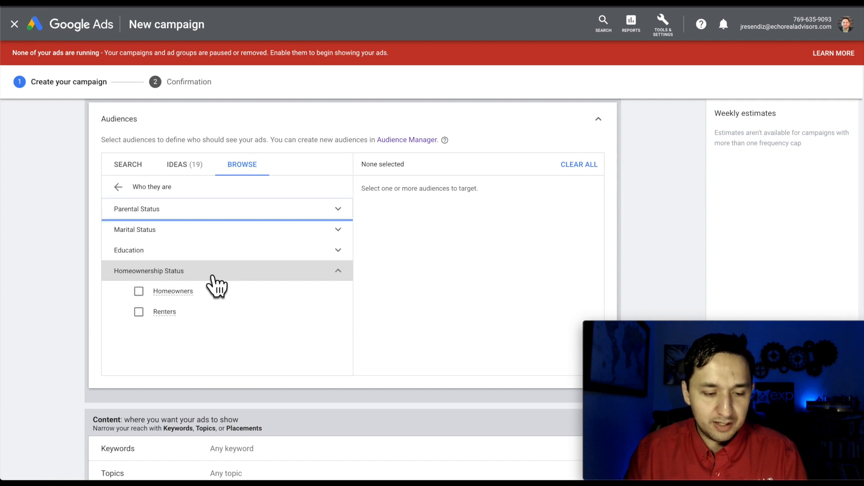
{"action": "left_click", "coordinate": [182, 300]}
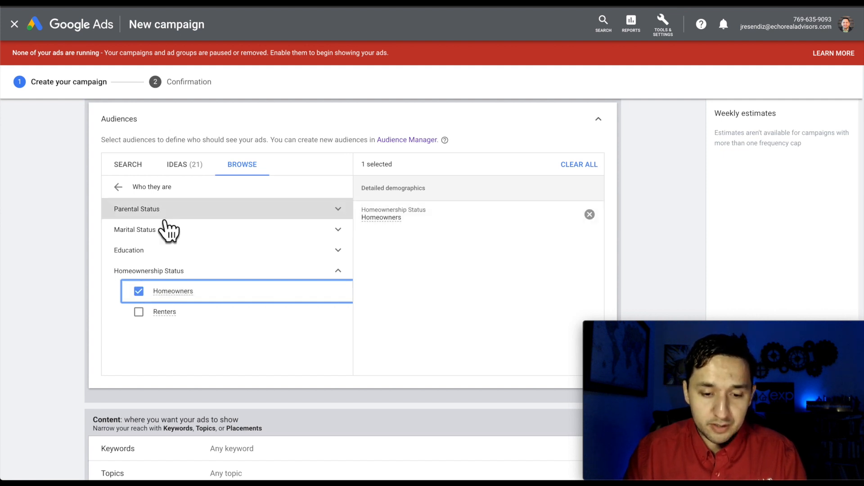
{"action": "left_click", "coordinate": [590, 214]}
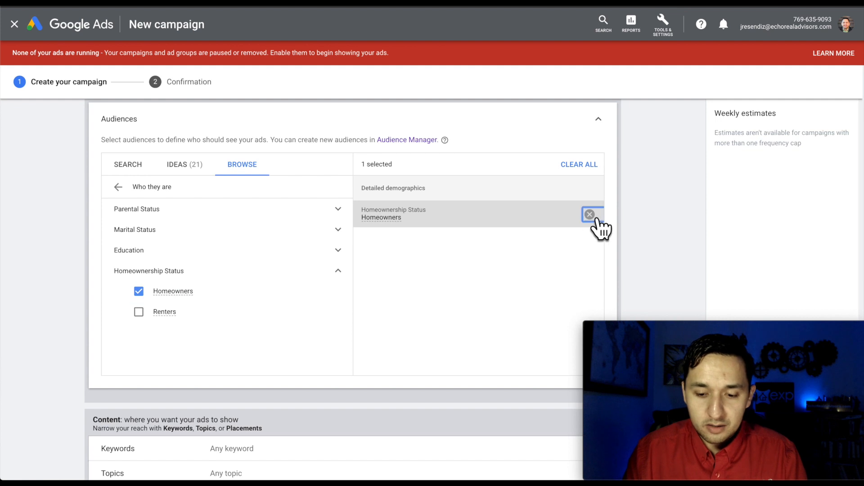
Examine the affinity audience categories offered under what their interests and habits are.
{"action": "left_click", "coordinate": [118, 186]}
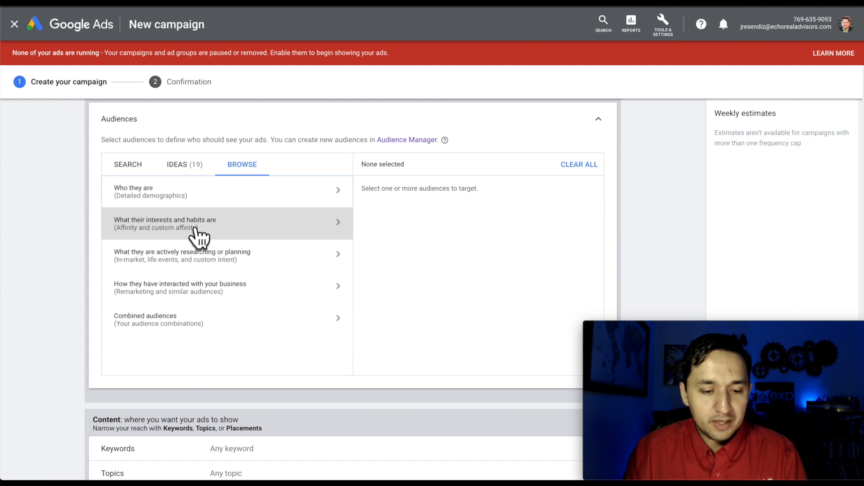
{"action": "left_click", "coordinate": [177, 225]}
{"action": "scroll", "coordinate": [191, 225], "scroll_direction": "down", "scroll_amount": 1}
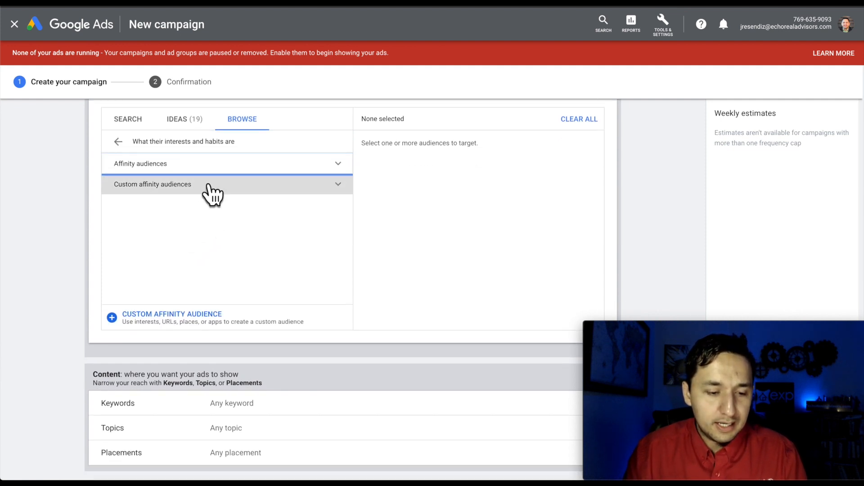
{"action": "left_click", "coordinate": [180, 167]}
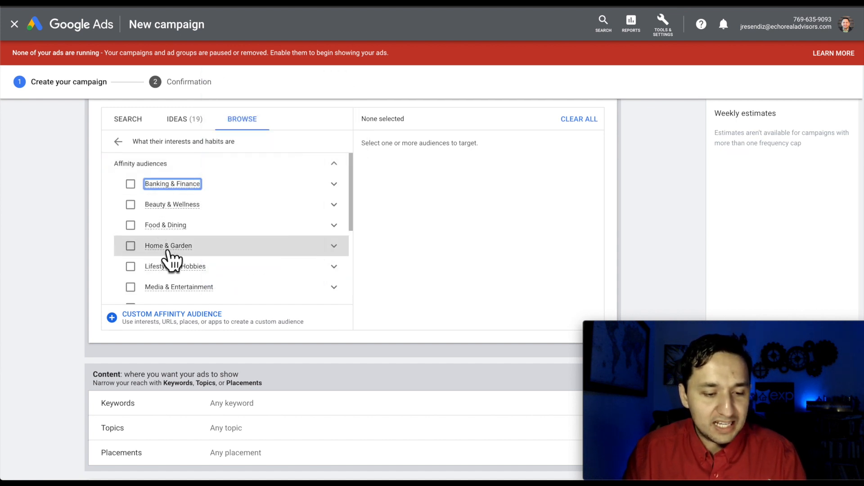
{"action": "scroll", "coordinate": [198, 261], "scroll_direction": "down", "scroll_amount": 3}
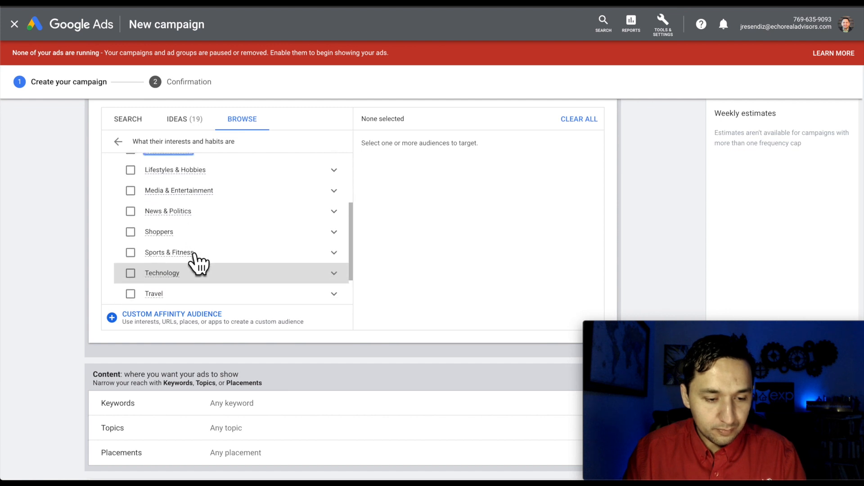
{"action": "scroll", "coordinate": [198, 262], "scroll_direction": "down", "scroll_amount": 3}
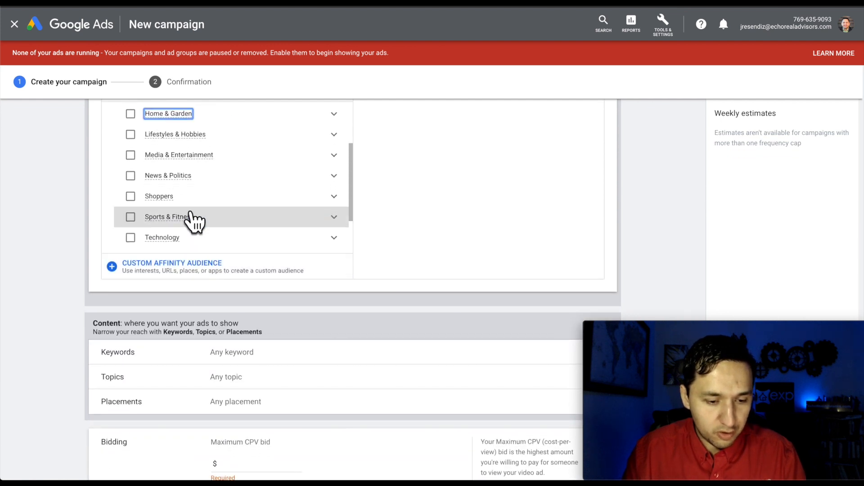
{"action": "scroll", "coordinate": [191, 221], "scroll_direction": "up", "scroll_amount": 2}
{"action": "scroll", "coordinate": [182, 243], "scroll_direction": "up", "scroll_amount": 2}
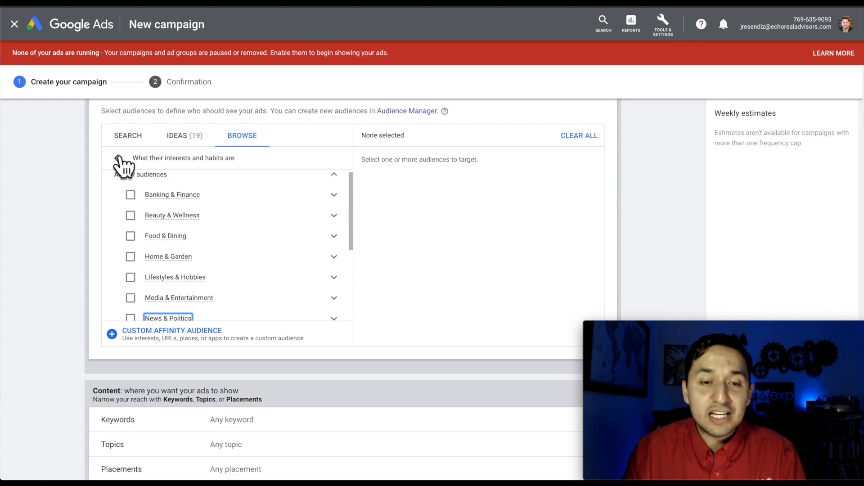
{"action": "left_click", "coordinate": [118, 158]}
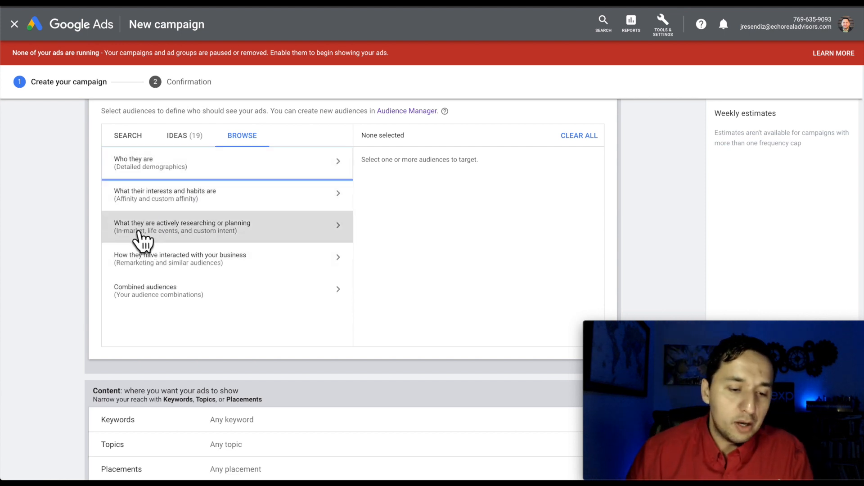
Add the Real Estate in-market audience from what they are actively researching or planning.
{"action": "left_click", "coordinate": [208, 234]}
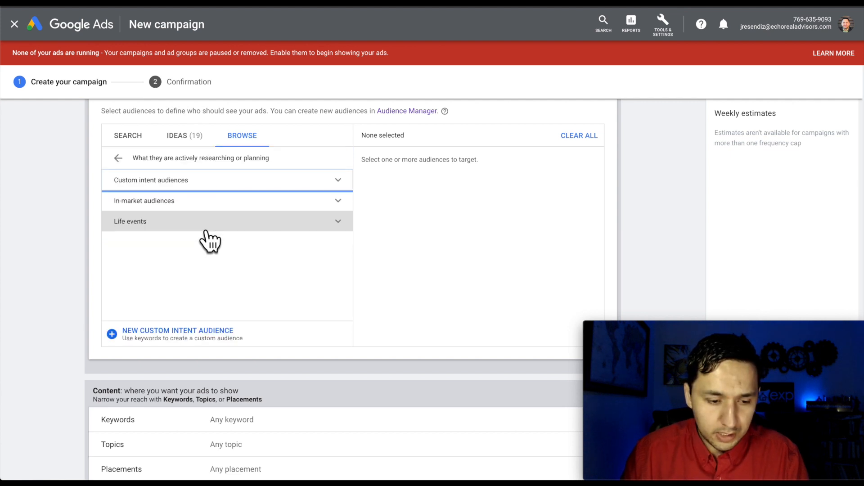
{"action": "left_click", "coordinate": [145, 202]}
{"action": "scroll", "coordinate": [259, 247], "scroll_direction": "down", "scroll_amount": 6}
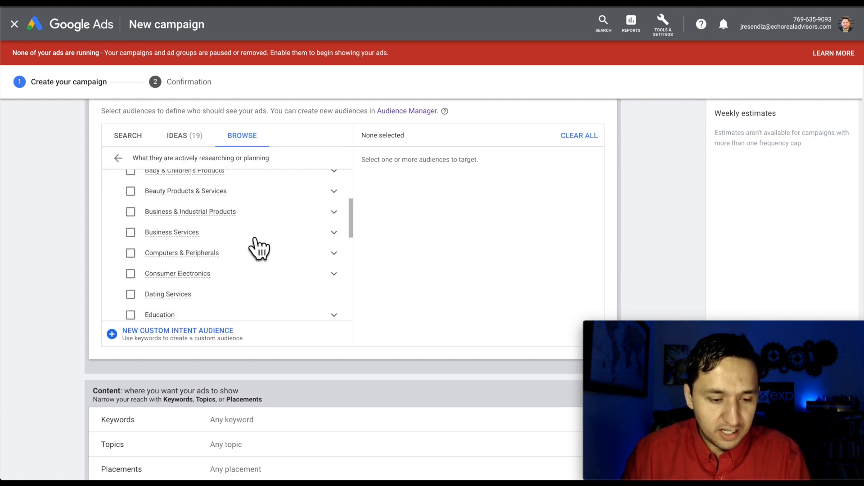
{"action": "scroll", "coordinate": [254, 238], "scroll_direction": "down", "scroll_amount": 4}
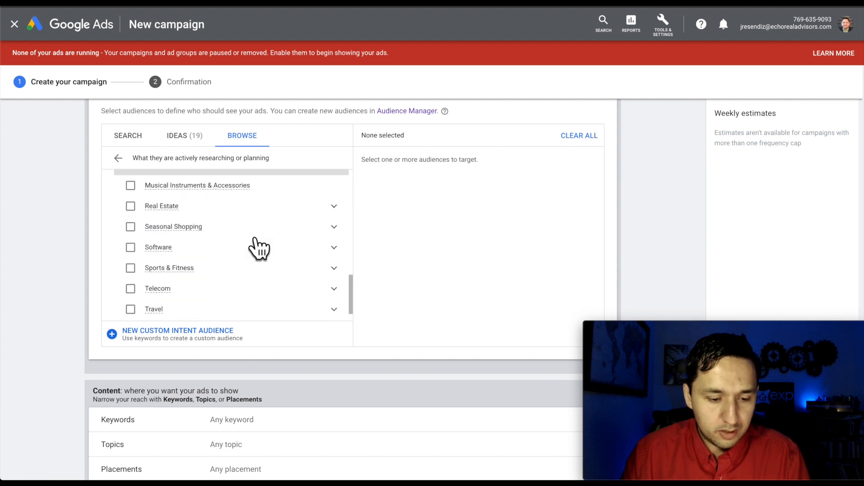
{"action": "left_click", "coordinate": [244, 208]}
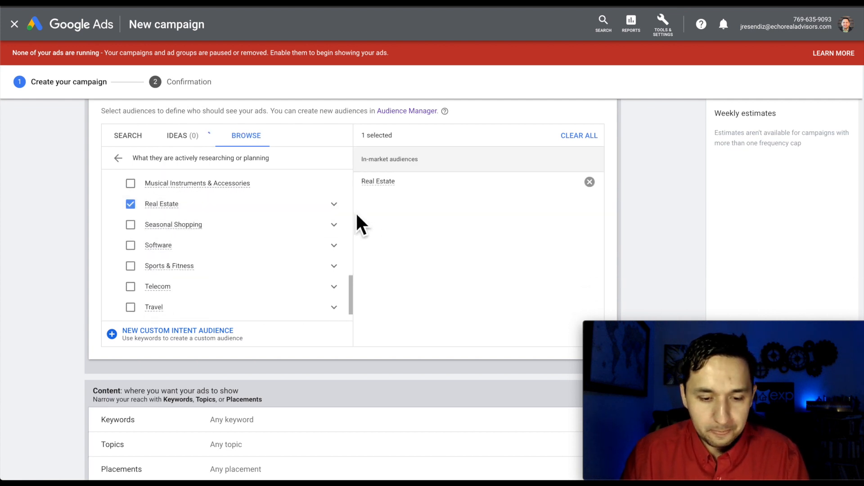
Add Houses (For Sale) under Real Estate's residential properties for sale to the targeted audiences and expand its subcategories.
{"action": "left_click", "coordinate": [334, 204]}
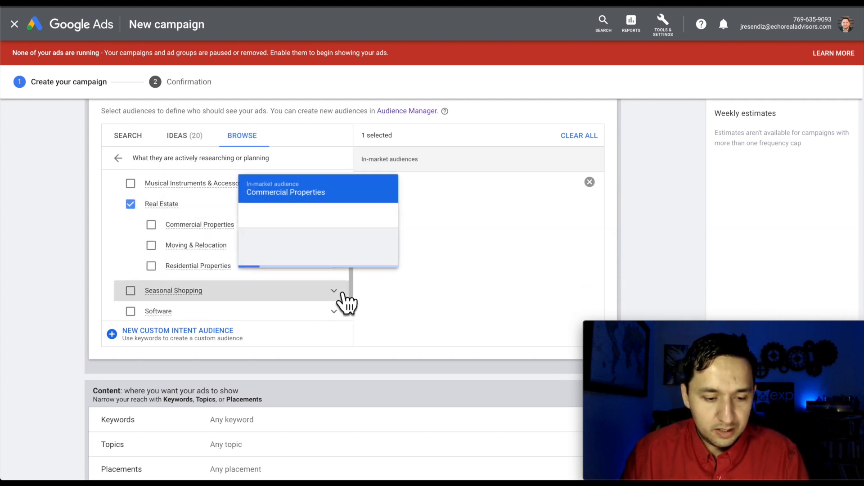
{"action": "left_click", "coordinate": [335, 268]}
{"action": "scroll", "coordinate": [338, 274], "scroll_direction": "down", "scroll_amount": 1}
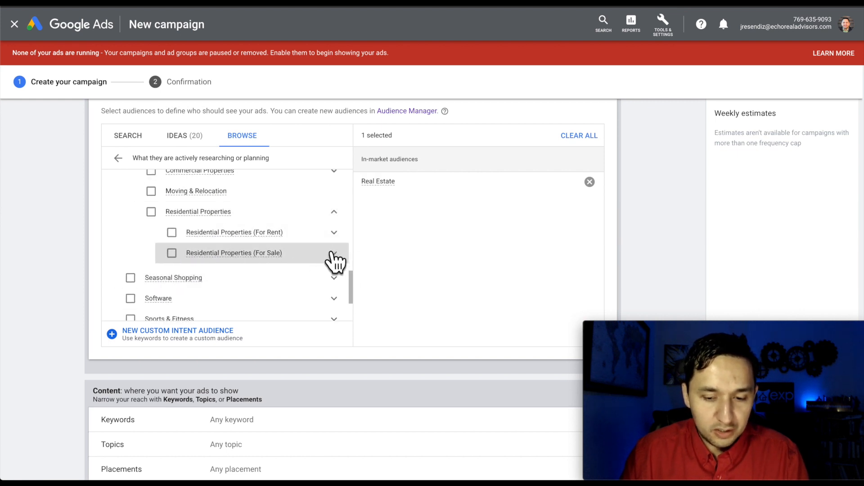
{"action": "left_click", "coordinate": [334, 255]}
{"action": "mouse_move", "coordinate": [198, 257]}
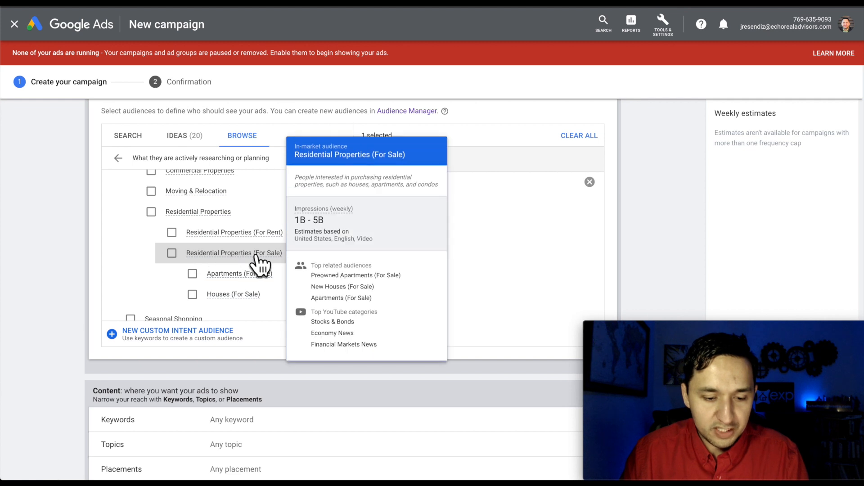
{"action": "left_click", "coordinate": [251, 295]}
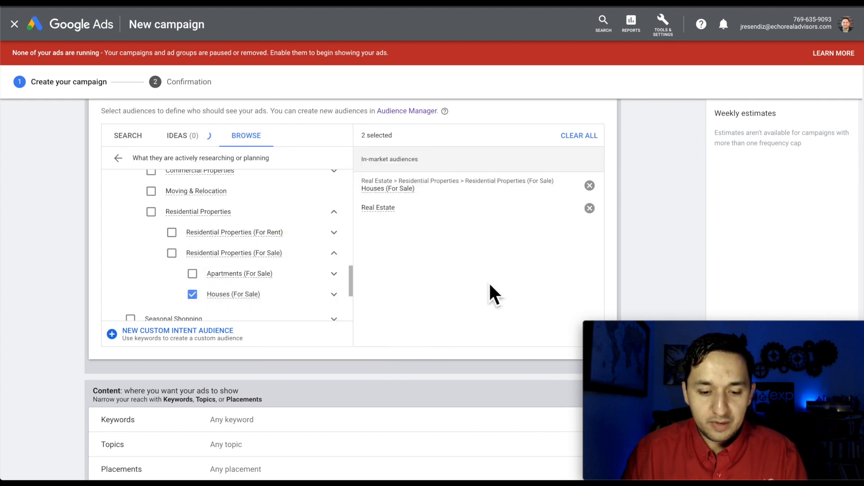
{"action": "left_click", "coordinate": [333, 295]}
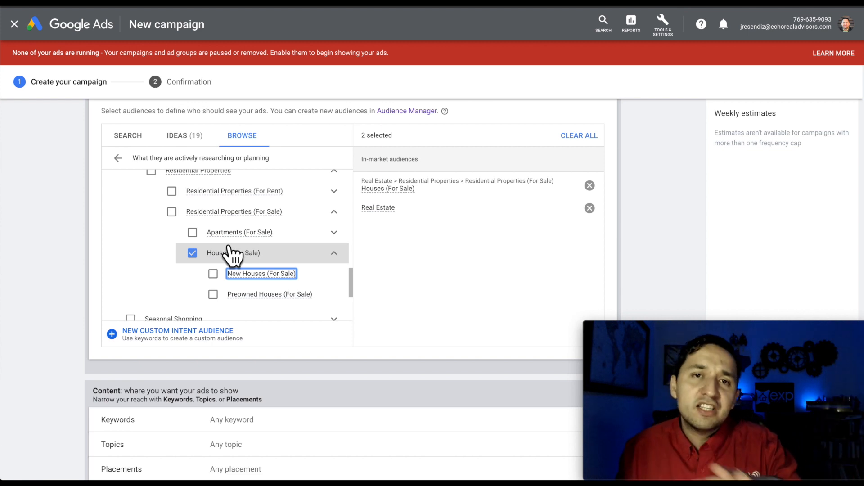
Review the demographic targeting alongside the selected audiences, and remove Houses (For Sale) from the in-market selection.
{"action": "scroll", "coordinate": [231, 251], "scroll_direction": "up", "scroll_amount": 5}
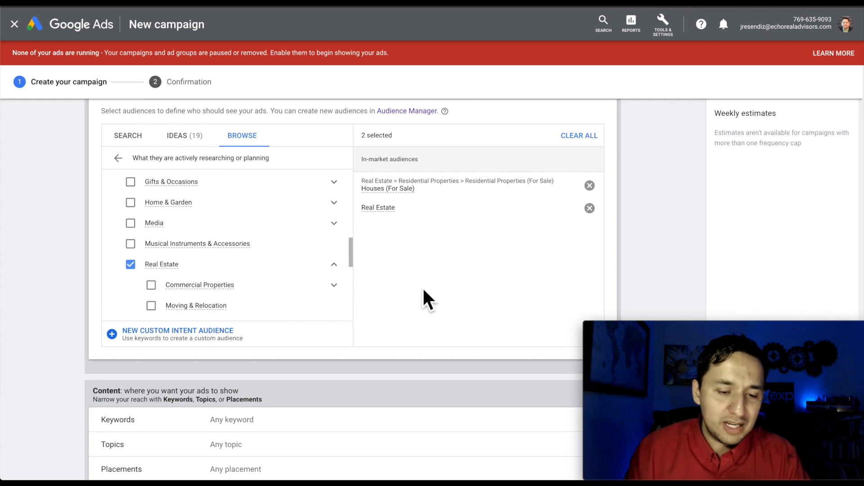
{"action": "scroll", "coordinate": [423, 293], "scroll_direction": "up", "scroll_amount": 6}
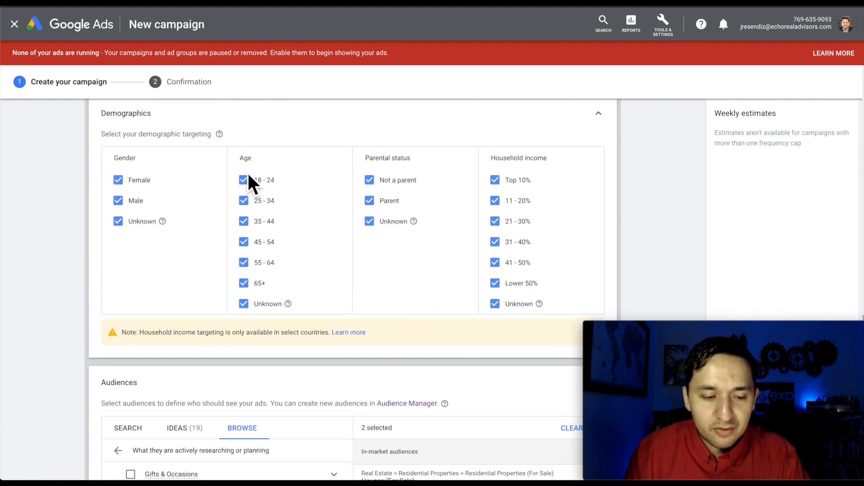
{"action": "scroll", "coordinate": [241, 328], "scroll_direction": "down", "scroll_amount": 8}
{"action": "scroll", "coordinate": [243, 324], "scroll_direction": "down", "scroll_amount": 2}
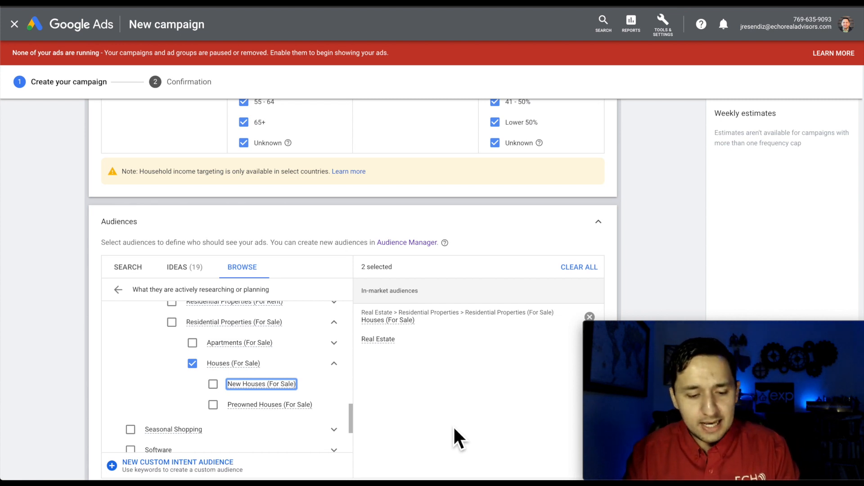
{"action": "scroll", "coordinate": [453, 425], "scroll_direction": "down", "scroll_amount": 1}
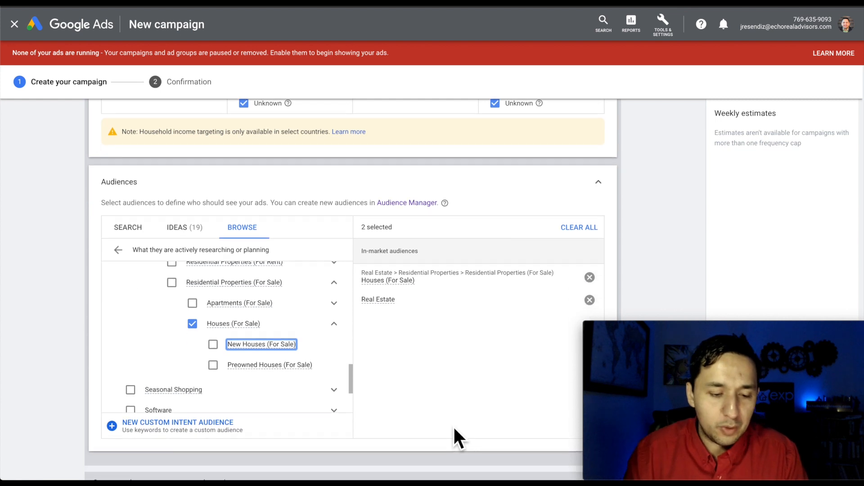
{"action": "left_click", "coordinate": [193, 323]}
{"action": "scroll", "coordinate": [266, 360], "scroll_direction": "up", "scroll_amount": 1}
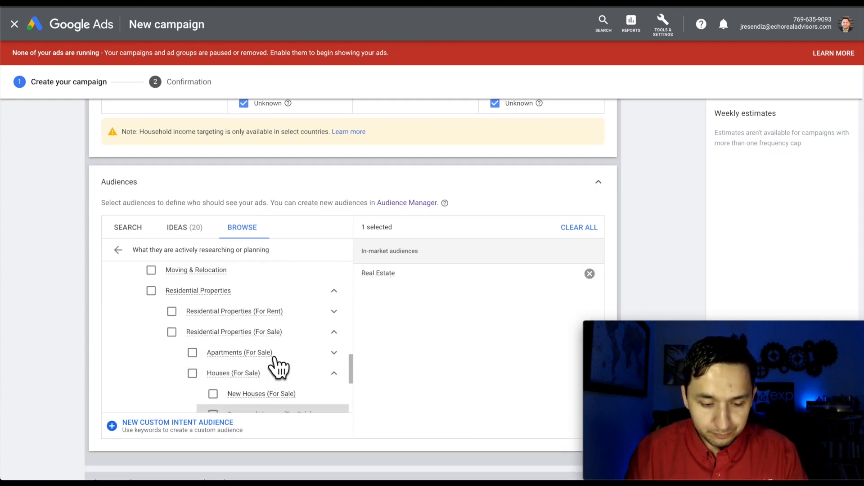
Review the for-sale residential property subcategories in the in-market audiences, and return to the list of audience types.
{"action": "scroll", "coordinate": [278, 366], "scroll_direction": "down", "scroll_amount": 2}
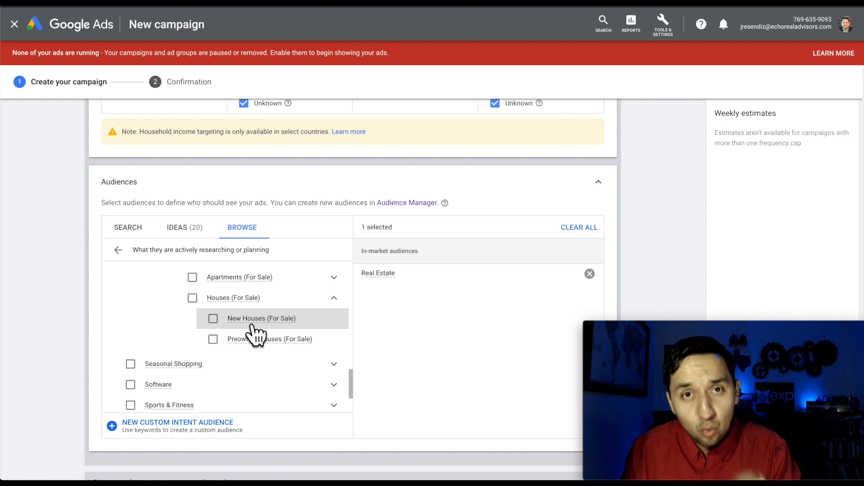
{"action": "scroll", "coordinate": [254, 331], "scroll_direction": "up", "scroll_amount": 3}
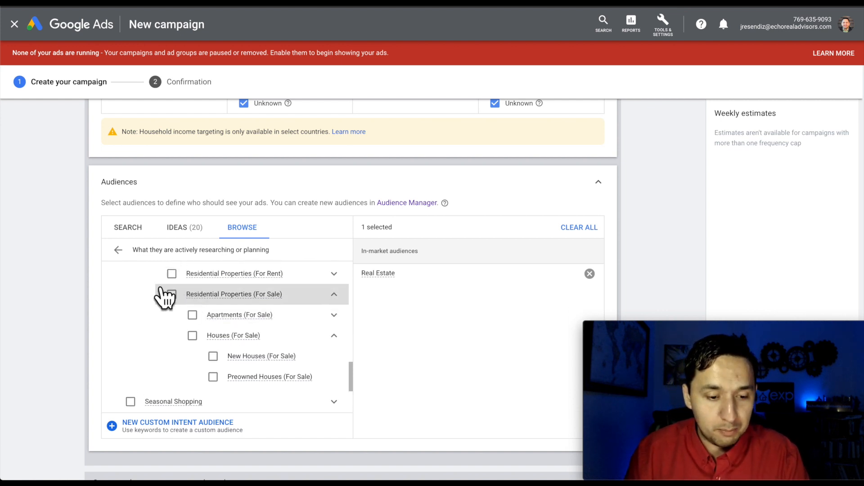
{"action": "left_click", "coordinate": [118, 250]}
{"action": "scroll", "coordinate": [203, 313], "scroll_direction": "down", "scroll_amount": 1}
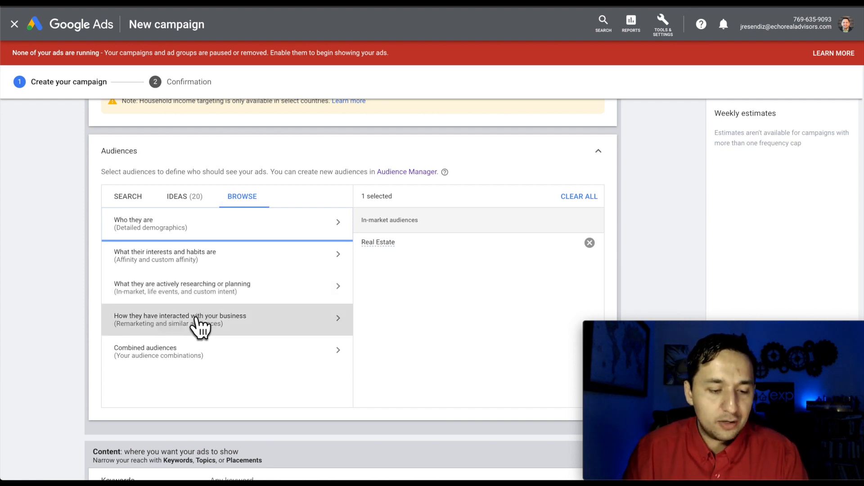
Examine the YouTube users lists under how they have interacted with your business, and return to the audience types.
{"action": "left_click", "coordinate": [346, 320]}
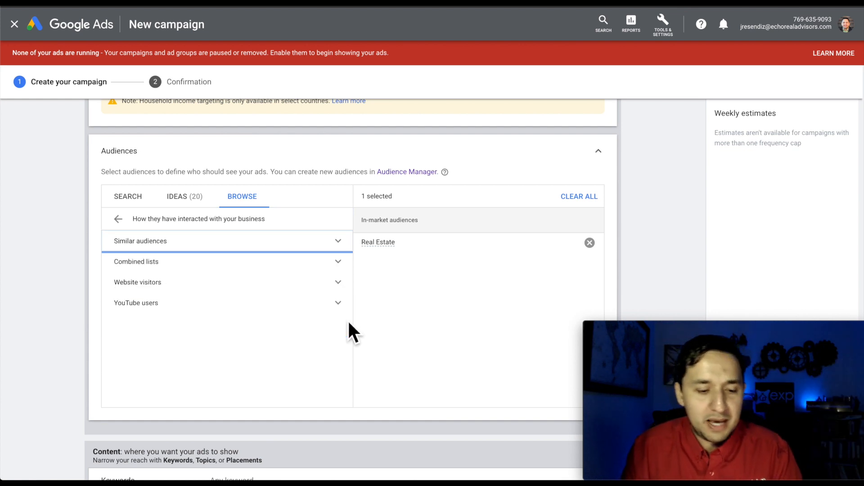
{"action": "left_click", "coordinate": [168, 311]}
{"action": "scroll", "coordinate": [188, 344], "scroll_direction": "down", "scroll_amount": 12}
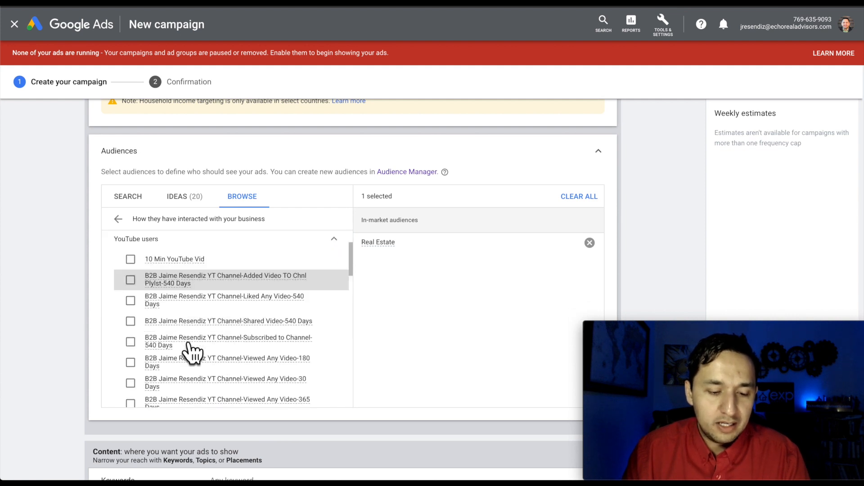
{"action": "scroll", "coordinate": [189, 343], "scroll_direction": "down", "scroll_amount": 20}
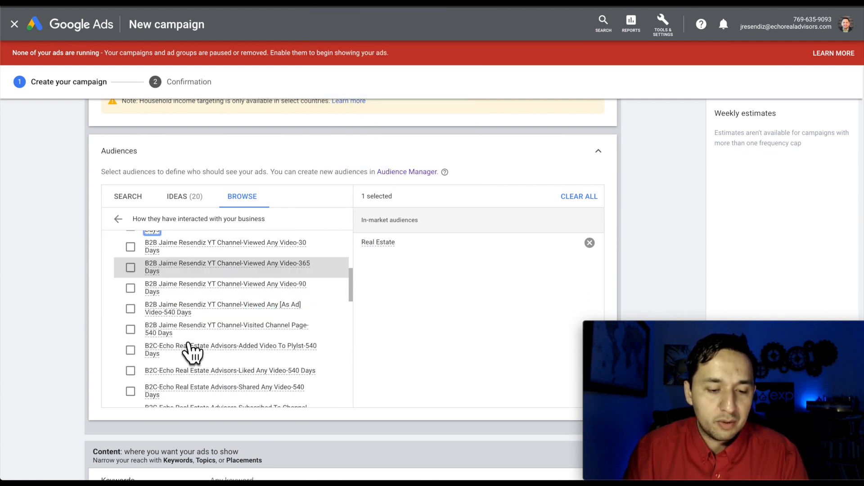
{"action": "scroll", "coordinate": [194, 344], "scroll_direction": "up", "scroll_amount": 15}
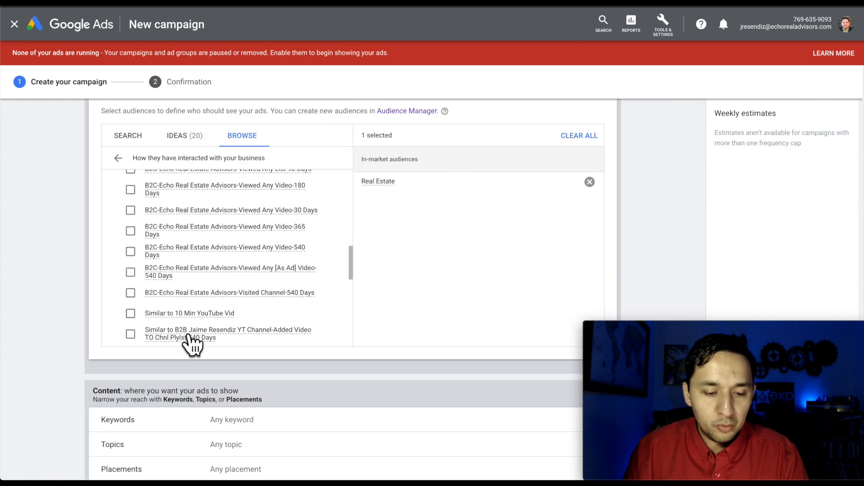
{"action": "left_click", "coordinate": [119, 161]}
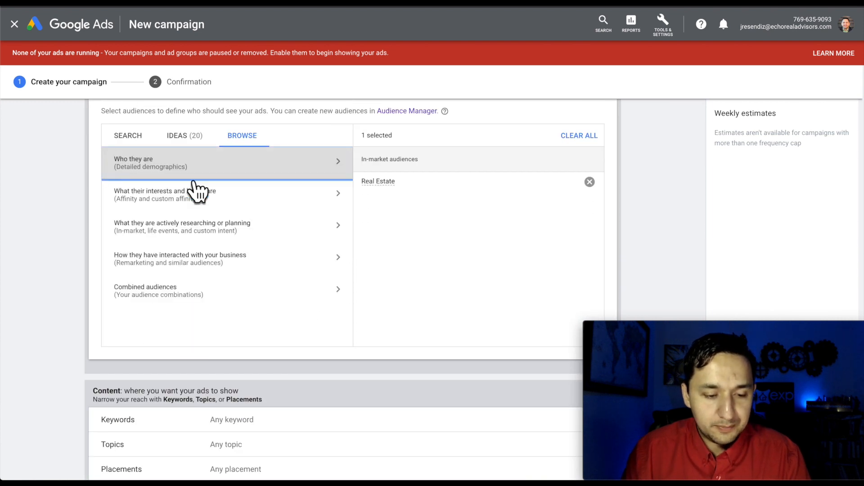
Check the saved combined audiences and return to the list of audience types.
{"action": "left_click", "coordinate": [193, 263]}
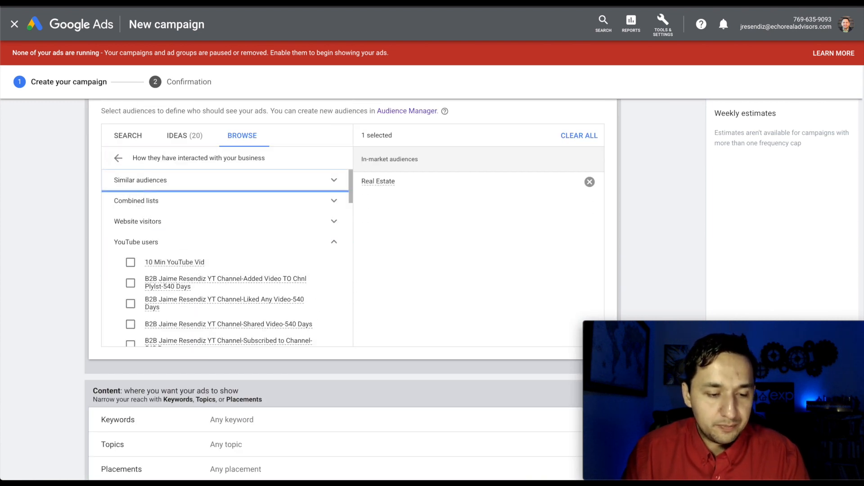
{"action": "left_click", "coordinate": [118, 158]}
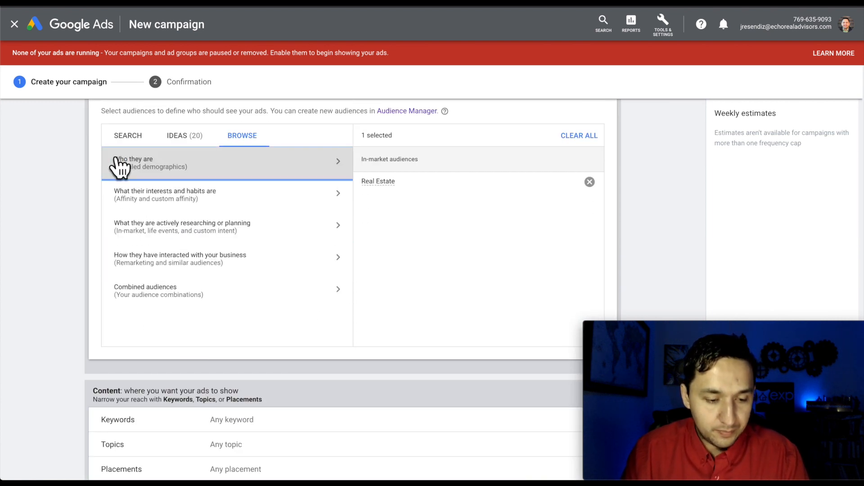
{"action": "left_click", "coordinate": [160, 293]}
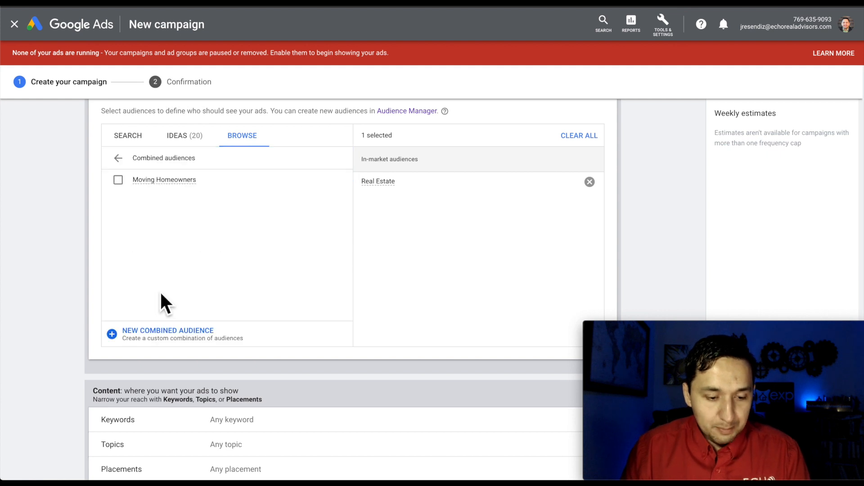
{"action": "left_click", "coordinate": [119, 158]}
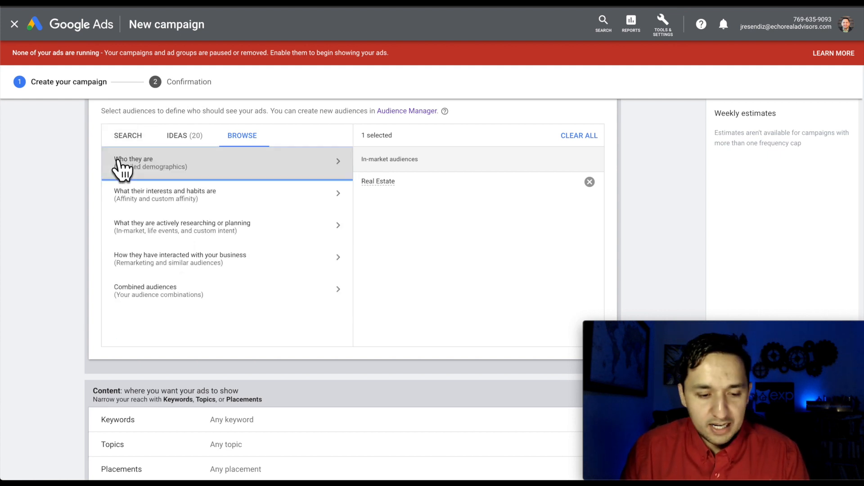
{"action": "scroll", "coordinate": [276, 321], "scroll_direction": "up", "scroll_amount": 1}
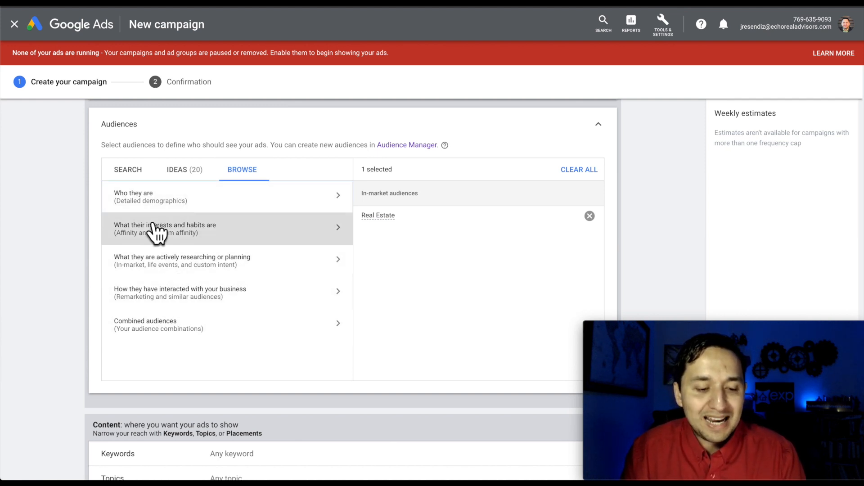
{"action": "left_click", "coordinate": [118, 202]}
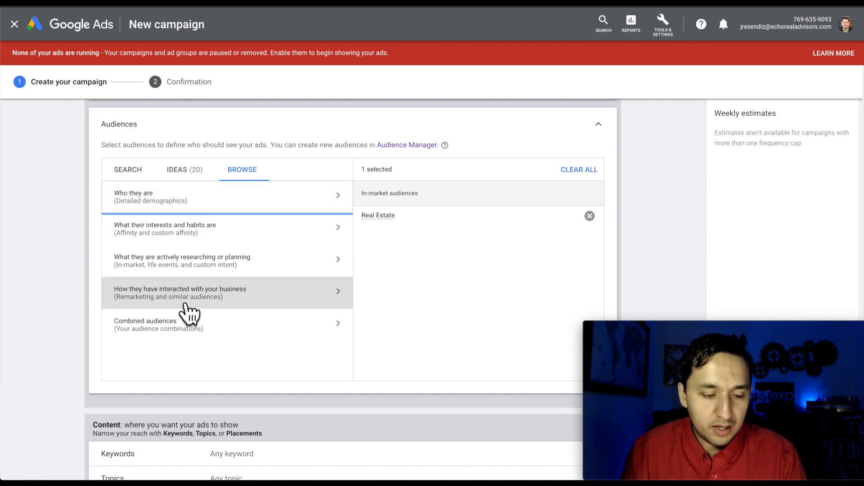
{"action": "scroll", "coordinate": [194, 306], "scroll_direction": "up", "scroll_amount": 1}
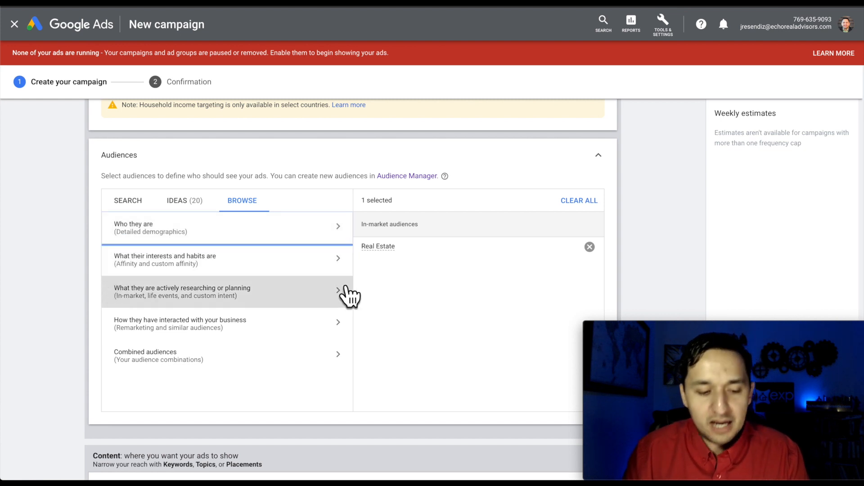
{"action": "left_click", "coordinate": [284, 270]}
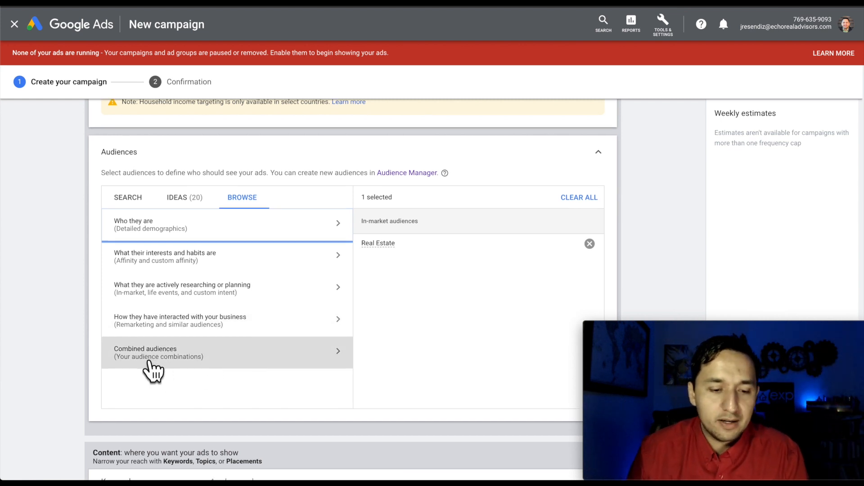
{"action": "scroll", "coordinate": [151, 363], "scroll_direction": "down", "scroll_amount": 5}
{"action": "scroll", "coordinate": [158, 356], "scroll_direction": "up", "scroll_amount": 9}
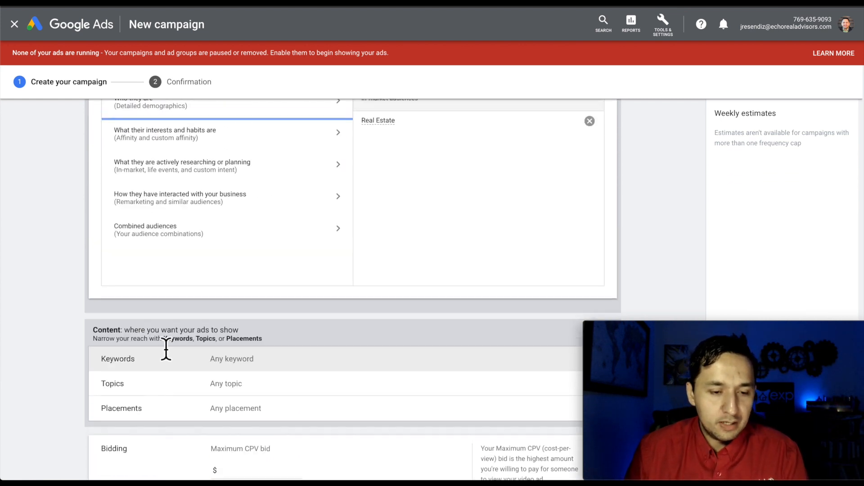
{"action": "scroll", "coordinate": [168, 289], "scroll_direction": "down", "scroll_amount": 3}
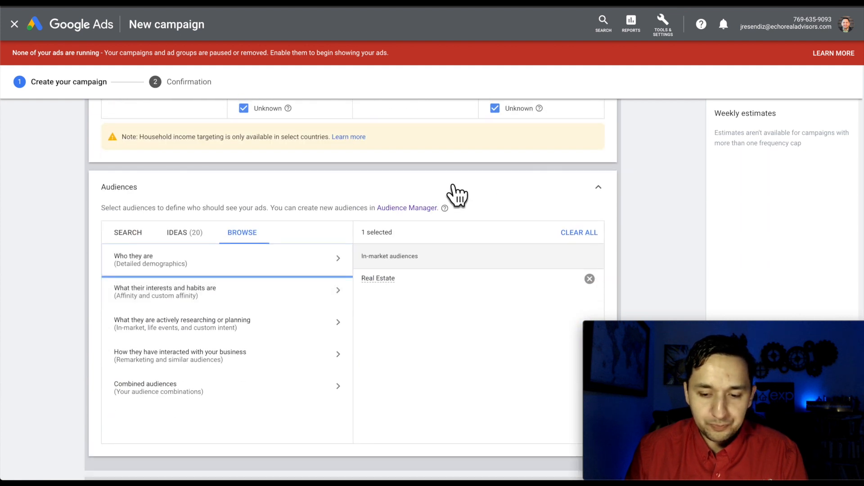
Remove the Real Estate in-market audience from the ad group's targeting, and collapse the Demographics and Audiences sections.
{"action": "left_click", "coordinate": [599, 188]}
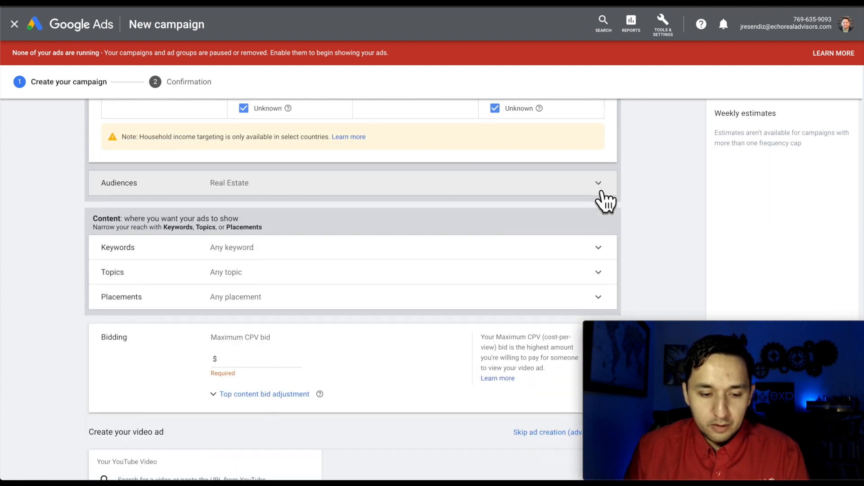
{"action": "scroll", "coordinate": [606, 199], "scroll_direction": "up", "scroll_amount": 5}
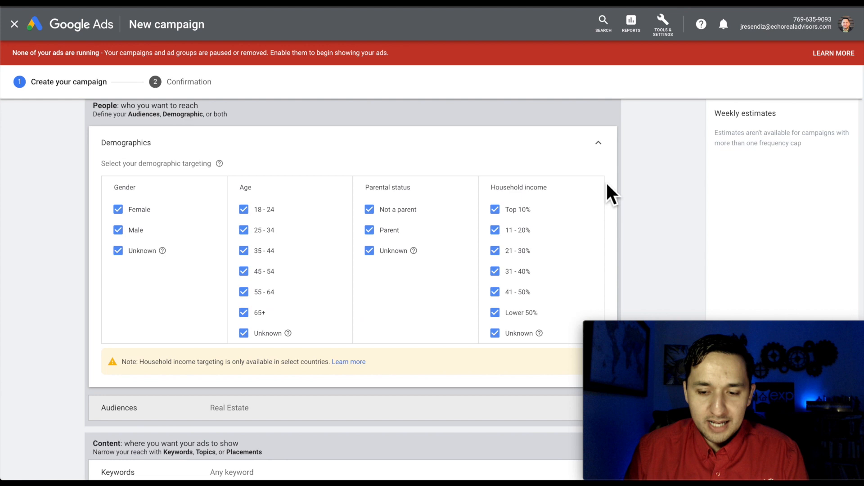
{"action": "left_click", "coordinate": [600, 144]}
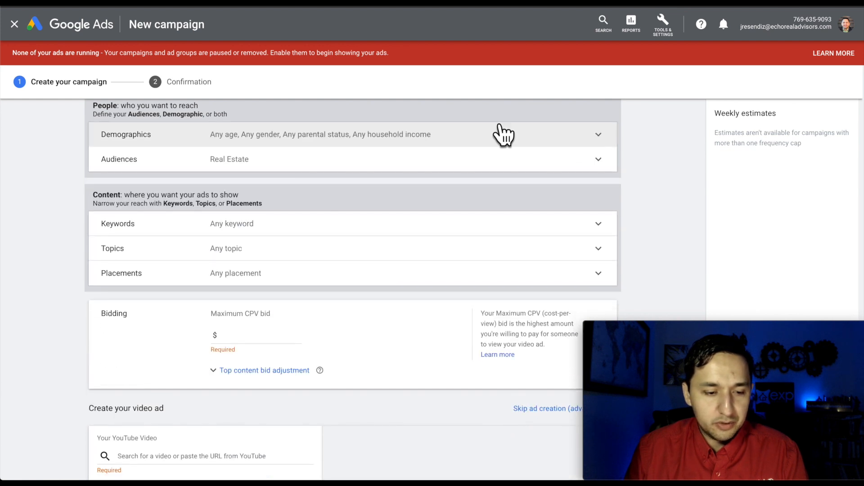
{"action": "left_click", "coordinate": [244, 163]}
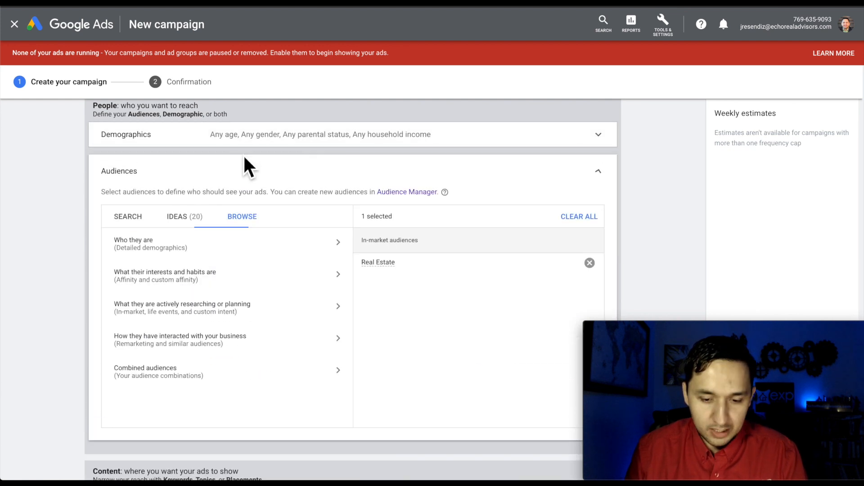
{"action": "left_click", "coordinate": [590, 263]}
{"action": "left_click", "coordinate": [605, 175]}
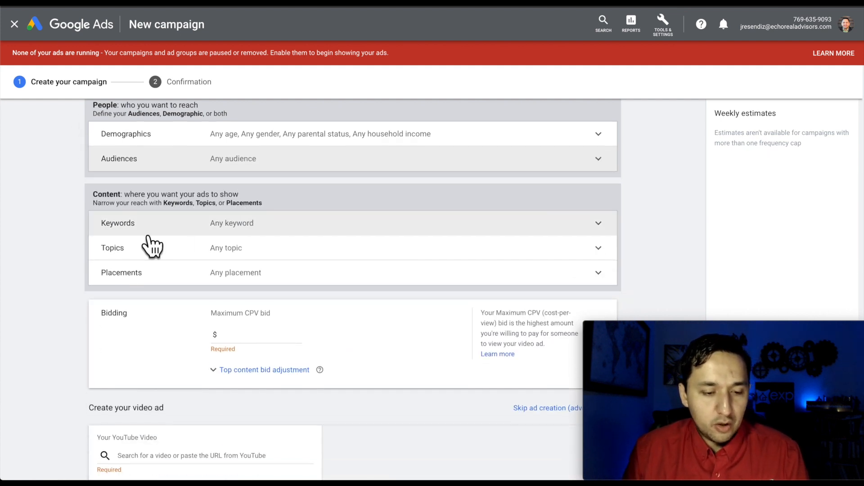
Expand the content keywords section and get keyword ideas for the product or service "realtor near me".
{"action": "scroll", "coordinate": [150, 245], "scroll_direction": "down", "scroll_amount": 1}
{"action": "left_click", "coordinate": [309, 202]}
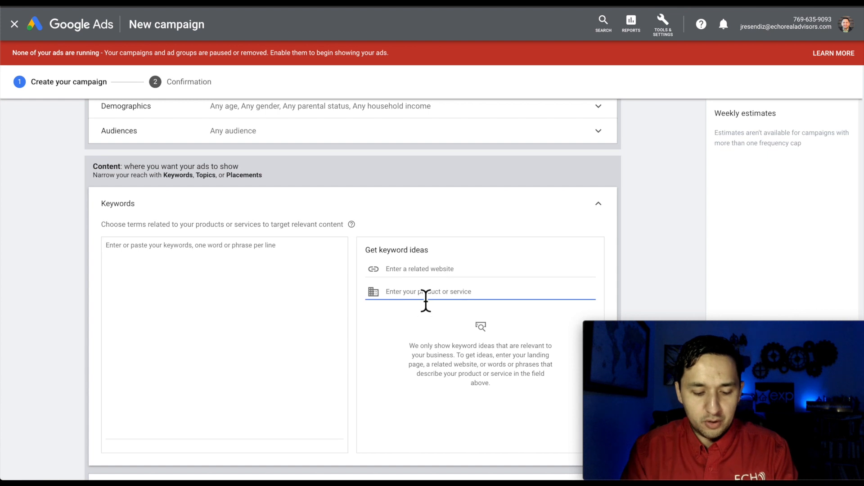
{"action": "type", "text": "how to"}
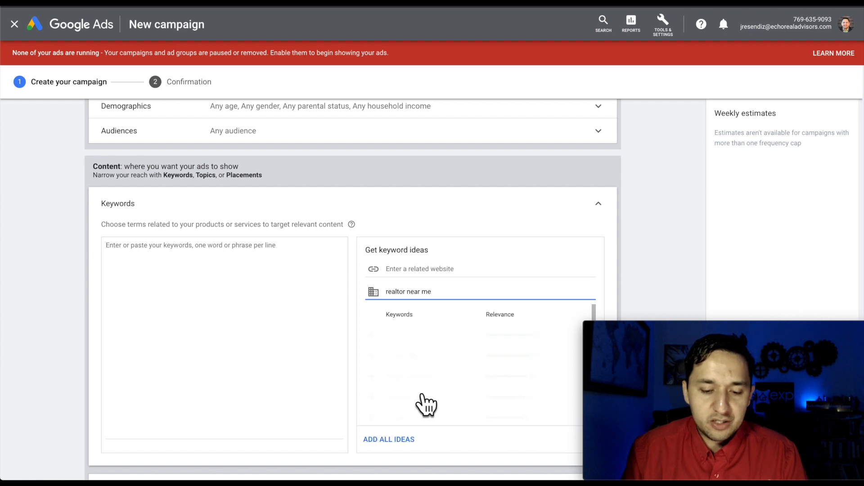
{"action": "left_click", "coordinate": [155, 268]}
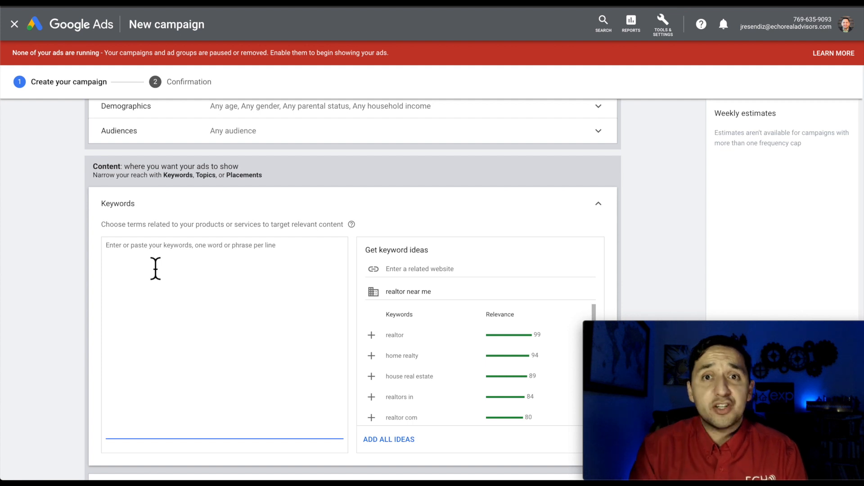
Review the campaign's network, language and ad schedule settings, and return to the content keywords section.
{"action": "scroll", "coordinate": [155, 269], "scroll_direction": "up", "scroll_amount": 6}
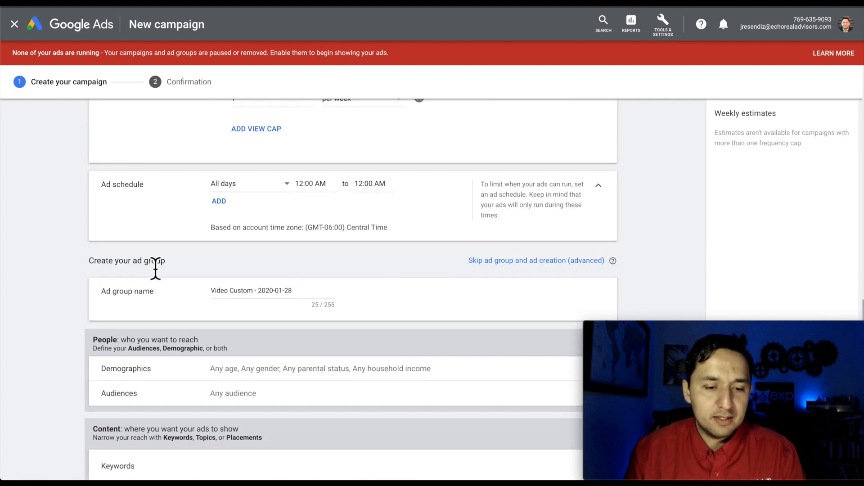
{"action": "scroll", "coordinate": [156, 269], "scroll_direction": "up", "scroll_amount": 15}
{"action": "scroll", "coordinate": [159, 274], "scroll_direction": "down", "scroll_amount": 4}
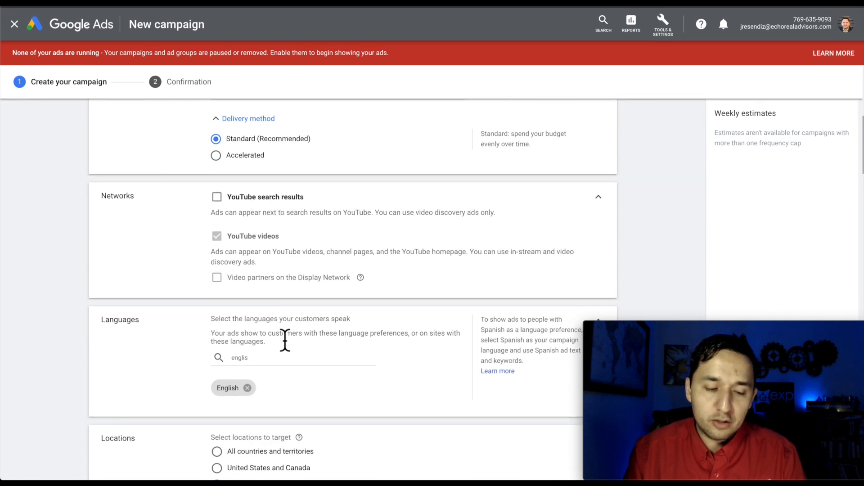
{"action": "scroll", "coordinate": [286, 342], "scroll_direction": "down", "scroll_amount": 20}
{"action": "scroll", "coordinate": [285, 342], "scroll_direction": "down", "scroll_amount": 8}
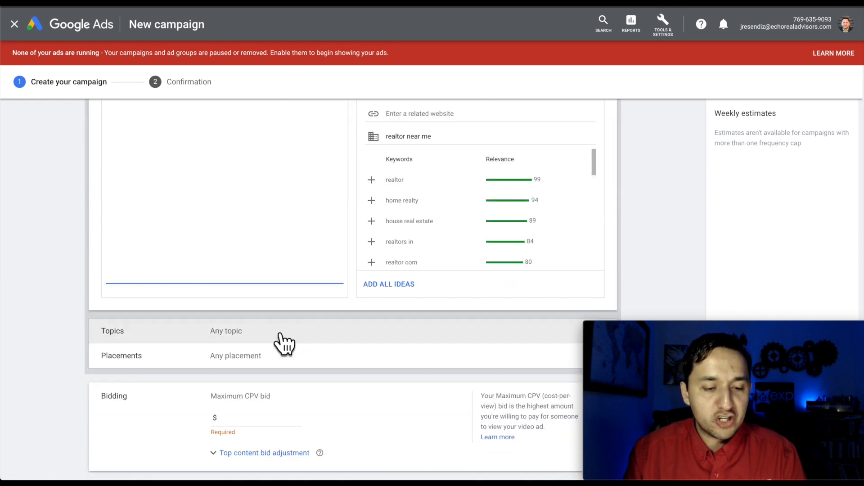
{"action": "scroll", "coordinate": [283, 343], "scroll_direction": "up", "scroll_amount": 2}
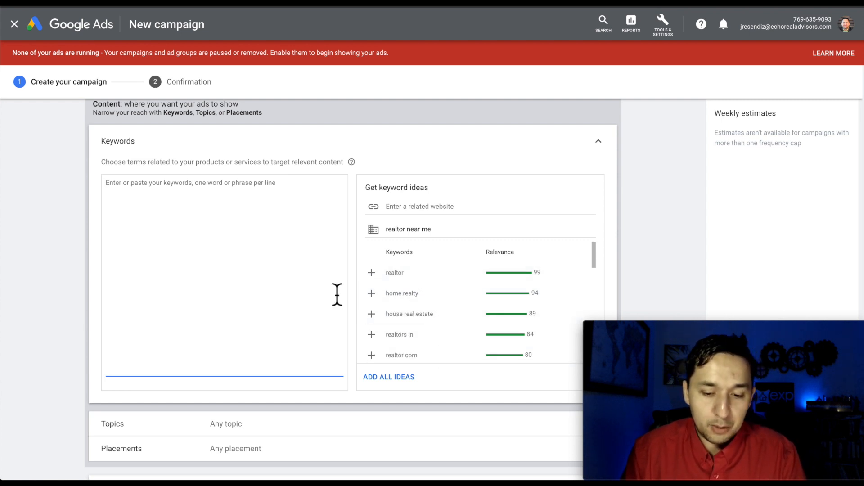
{"action": "scroll", "coordinate": [330, 288], "scroll_direction": "down", "scroll_amount": 1}
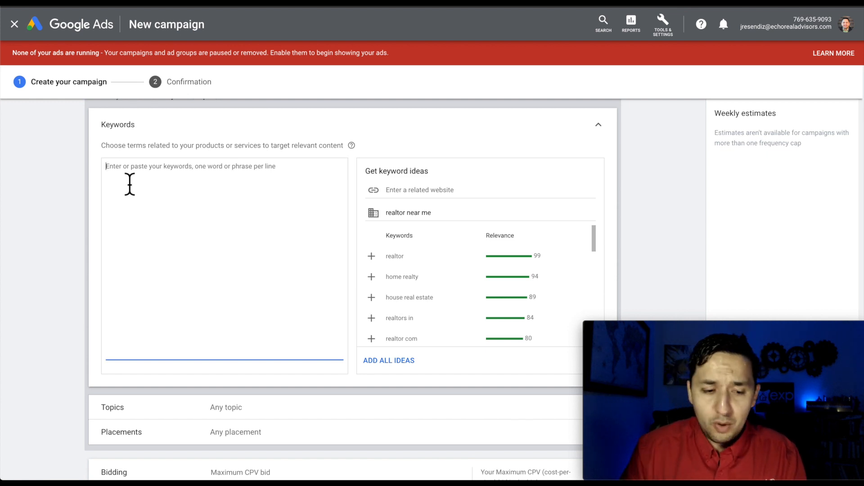
{"action": "scroll", "coordinate": [252, 226], "scroll_direction": "down", "scroll_amount": 1}
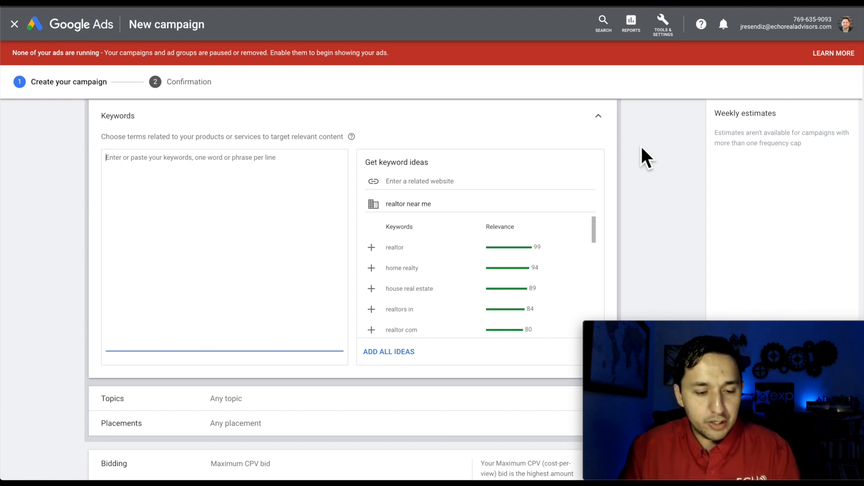
Collapse the keywords section, and expand Topics to read the explanation of topic targeting.
{"action": "scroll", "coordinate": [642, 148], "scroll_direction": "down", "scroll_amount": 1}
{"action": "left_click", "coordinate": [599, 111]}
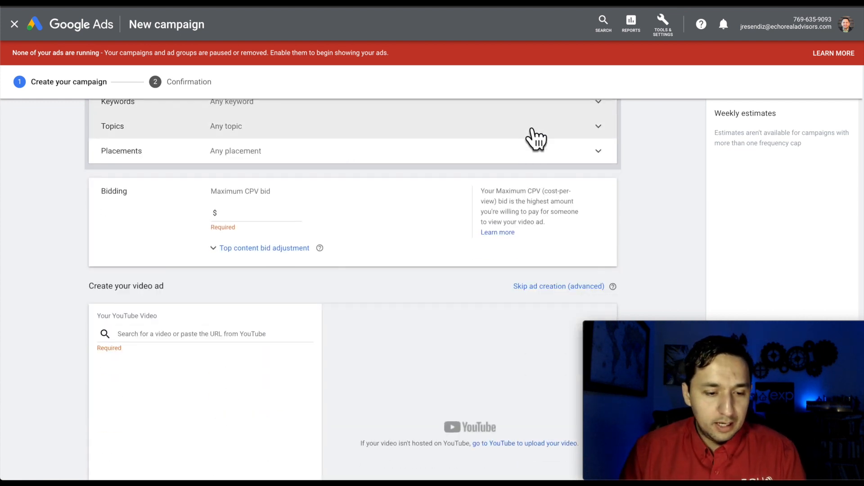
{"action": "left_click", "coordinate": [386, 123]}
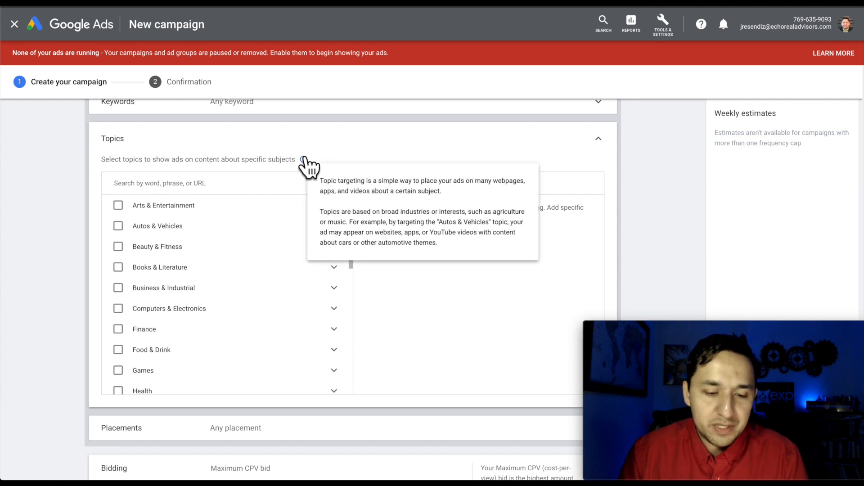
{"action": "mouse_move", "coordinate": [303, 160]}
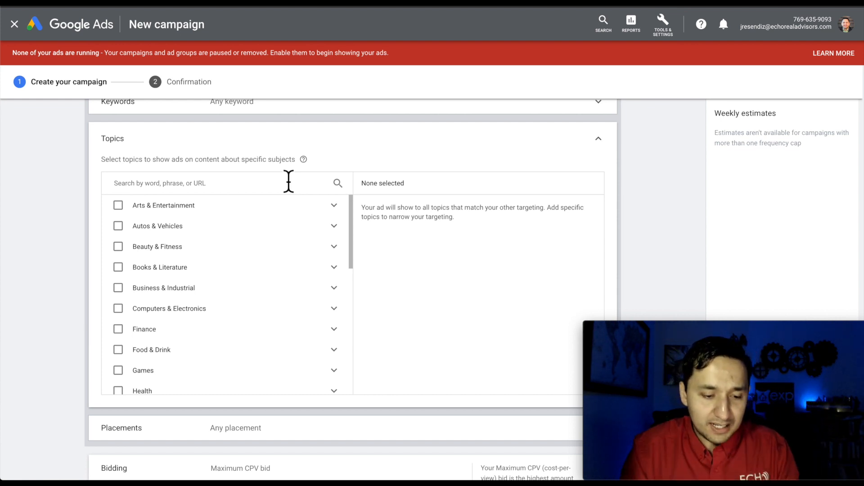
Select the Real Estate topic, and expand its subtopics and the Real Estate Listings group to review them.
{"action": "scroll", "coordinate": [195, 350], "scroll_direction": "down", "scroll_amount": 5}
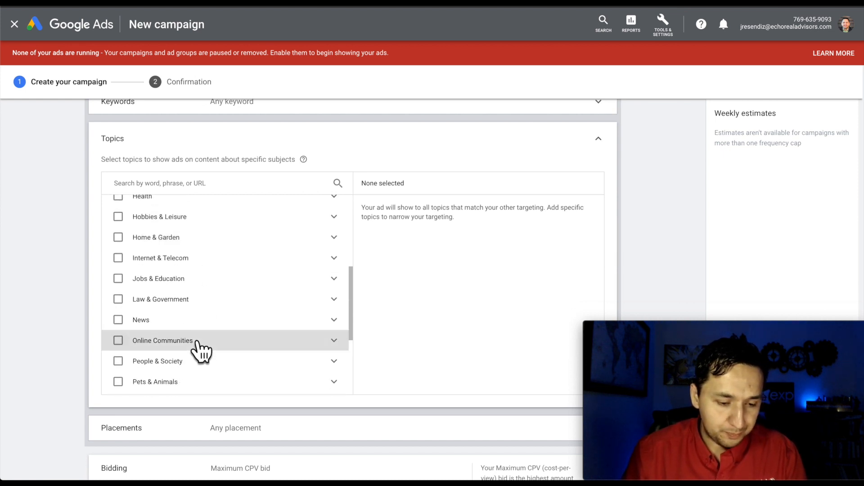
{"action": "scroll", "coordinate": [196, 350], "scroll_direction": "down", "scroll_amount": 3}
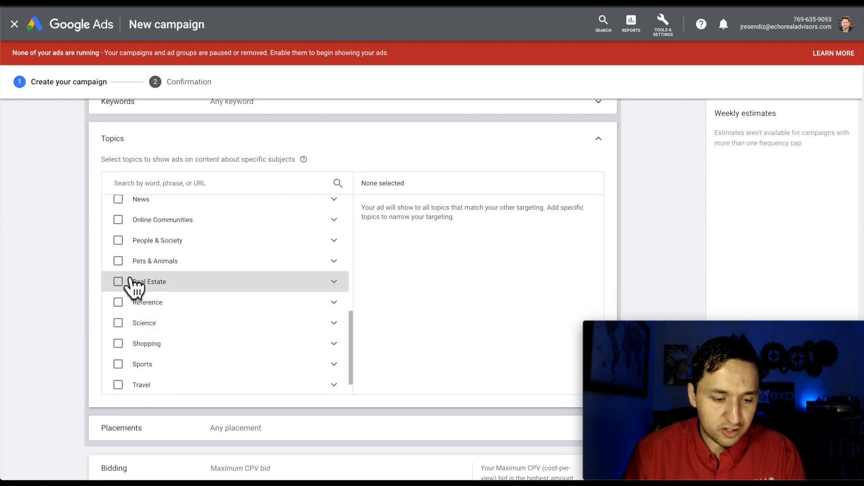
{"action": "left_click", "coordinate": [130, 282]}
{"action": "left_click", "coordinate": [335, 282]}
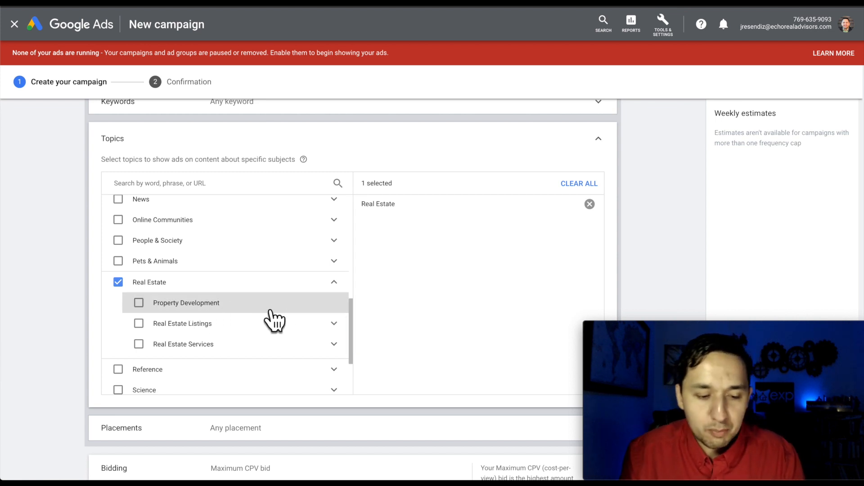
{"action": "scroll", "coordinate": [270, 311], "scroll_direction": "down", "scroll_amount": 1}
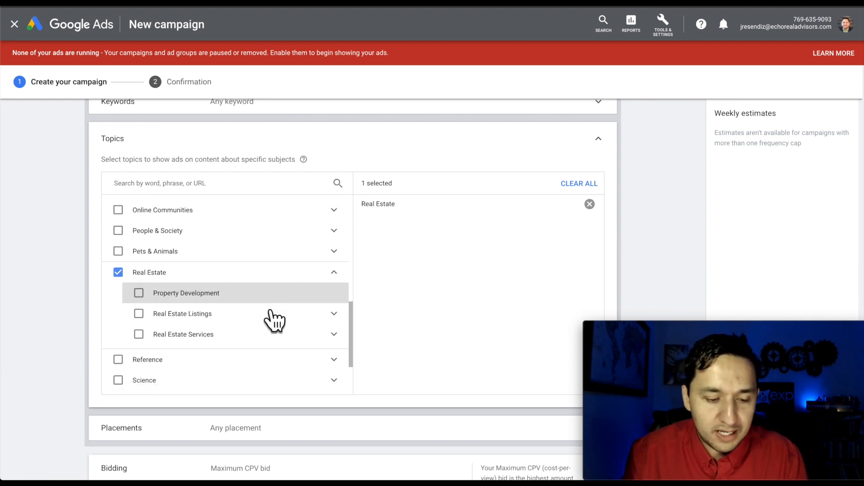
{"action": "left_click", "coordinate": [335, 316]}
{"action": "scroll", "coordinate": [338, 326], "scroll_direction": "down", "scroll_amount": 2}
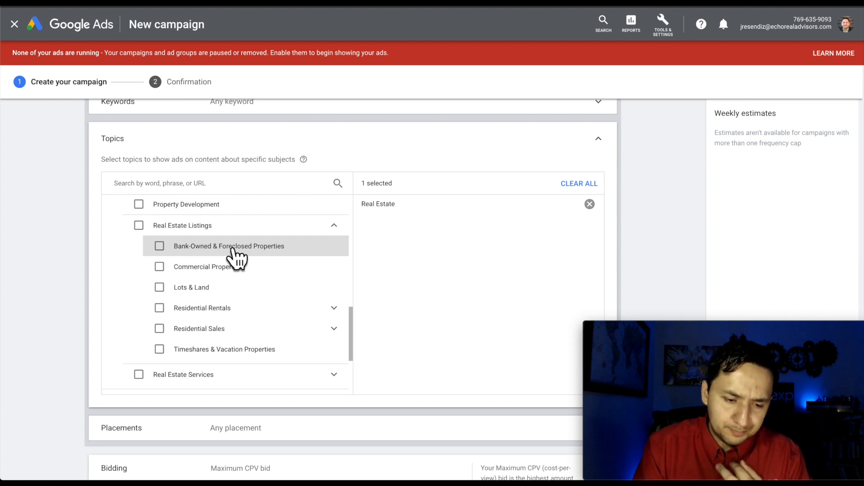
Collapse the Real Estate Listings subtopics and remove the Real Estate topic from the targeting.
{"action": "left_click", "coordinate": [334, 226]}
{"action": "scroll", "coordinate": [335, 230], "scroll_direction": "up", "scroll_amount": 1}
{"action": "scroll", "coordinate": [110, 243], "scroll_direction": "up", "scroll_amount": 1}
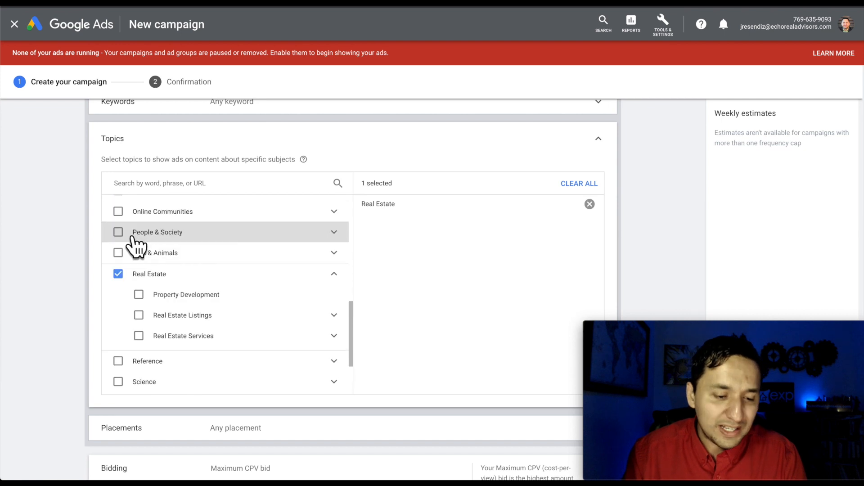
{"action": "left_click", "coordinate": [118, 274]}
Expand the Placements targeting section and open its YouTube channels category.
{"action": "scroll", "coordinate": [323, 312], "scroll_direction": "down", "scroll_amount": 5}
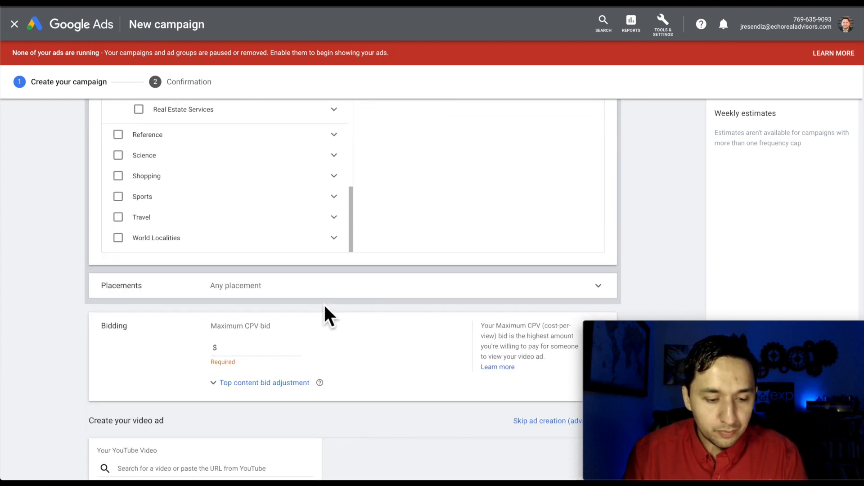
{"action": "scroll", "coordinate": [324, 305], "scroll_direction": "down", "scroll_amount": 3}
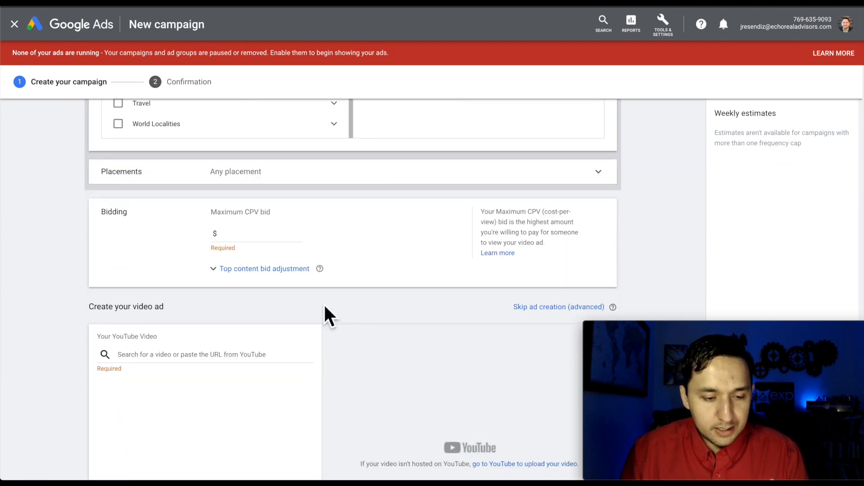
{"action": "scroll", "coordinate": [335, 193], "scroll_direction": "up", "scroll_amount": 1}
{"action": "left_click", "coordinate": [324, 206]}
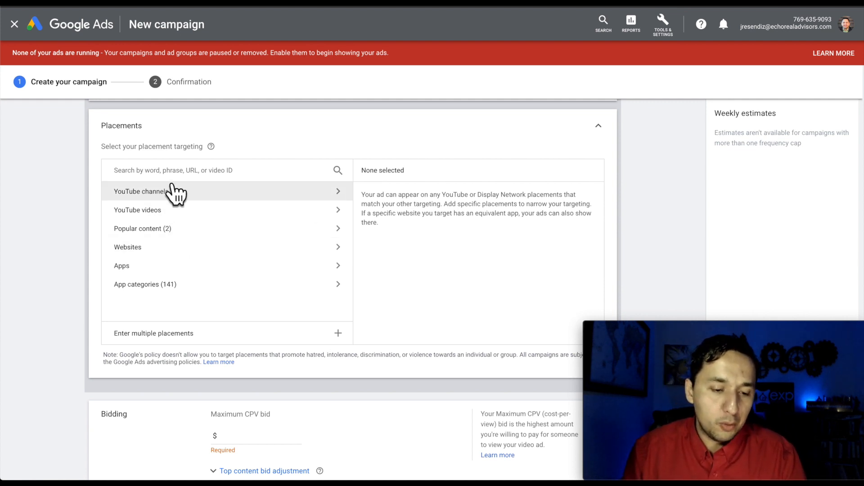
{"action": "left_click", "coordinate": [169, 178]}
{"action": "left_click", "coordinate": [169, 189]}
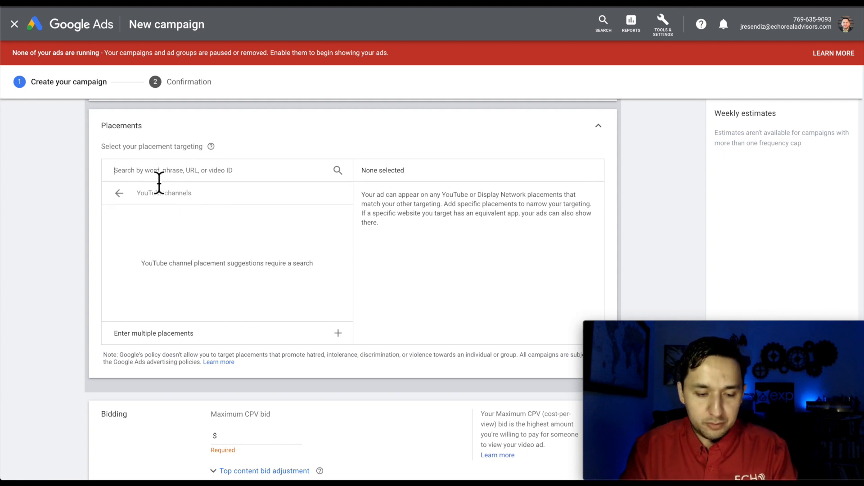
Search YouTube channels for the channel owner's full name, add the matching channel as a placement, and clear the search.
{"action": "type", "text": "jaime rese"}
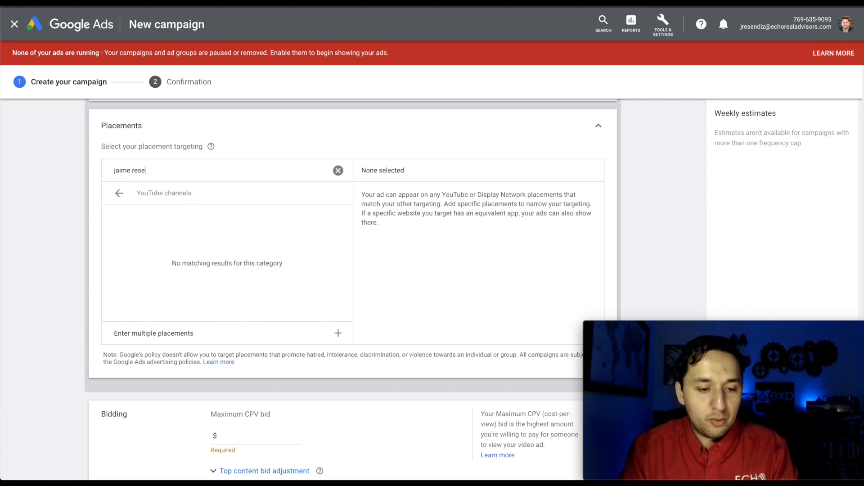
{"action": "type", "text": "ndiz"}
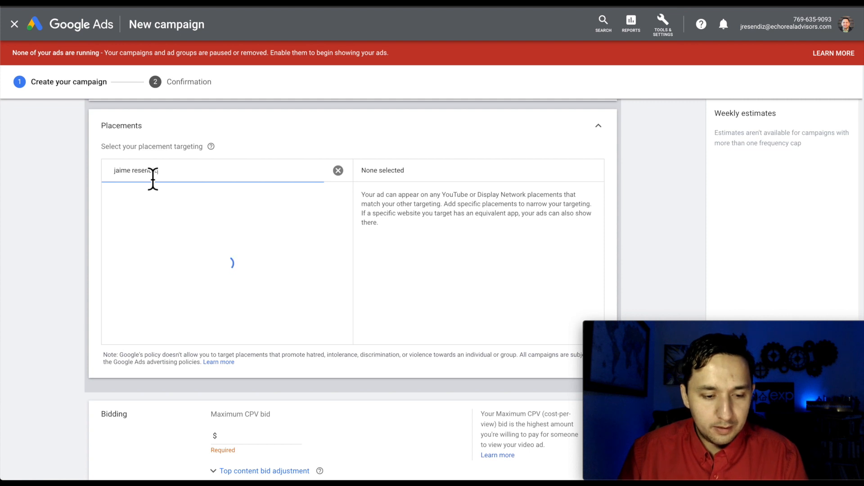
{"action": "left_click", "coordinate": [120, 226]}
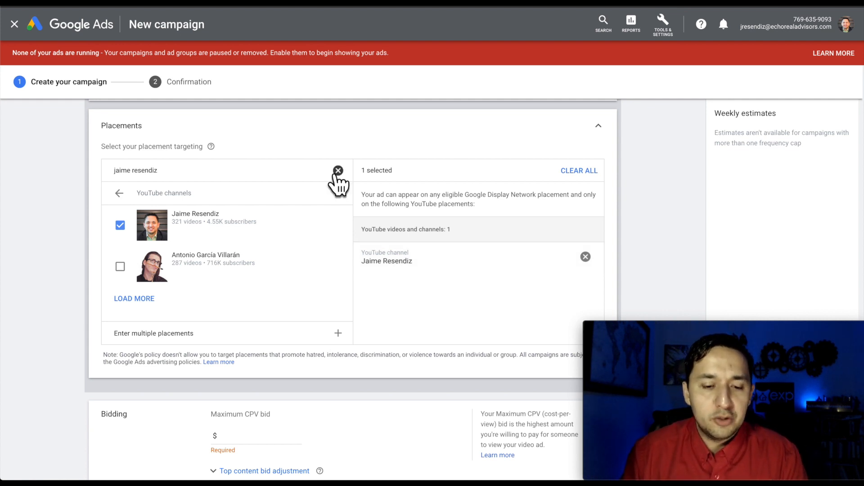
{"action": "left_click", "coordinate": [119, 193]}
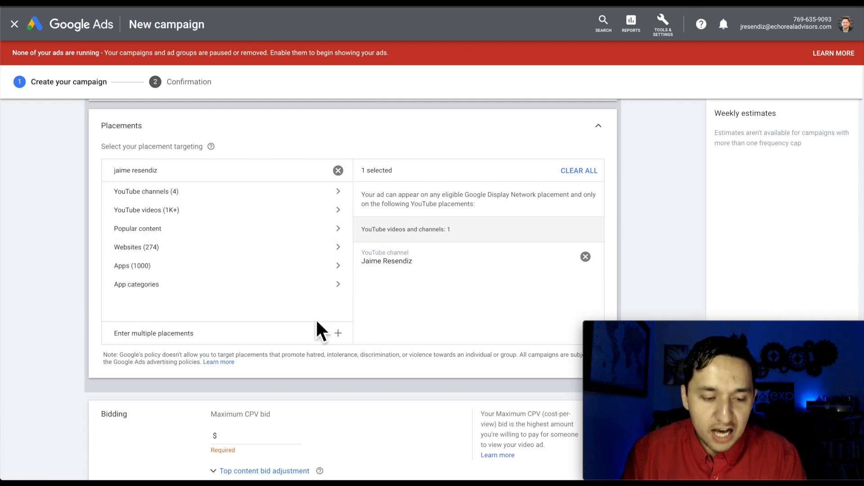
{"action": "left_click", "coordinate": [338, 170]}
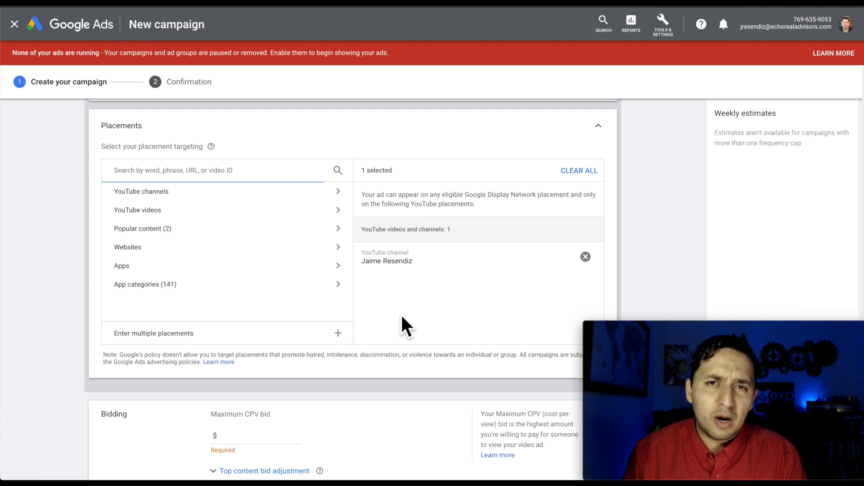
Set the ad group's maximum CPV bid to $1.00.
{"action": "scroll", "coordinate": [401, 315], "scroll_direction": "down", "scroll_amount": 1}
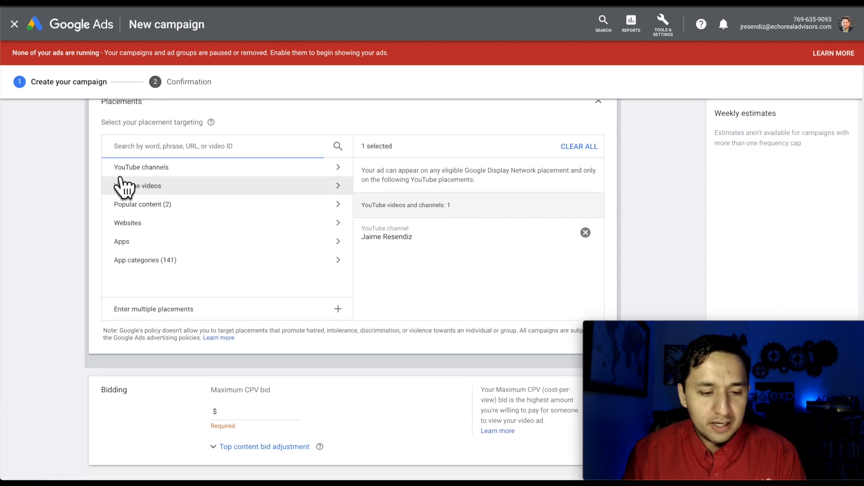
{"action": "scroll", "coordinate": [393, 289], "scroll_direction": "down", "scroll_amount": 3}
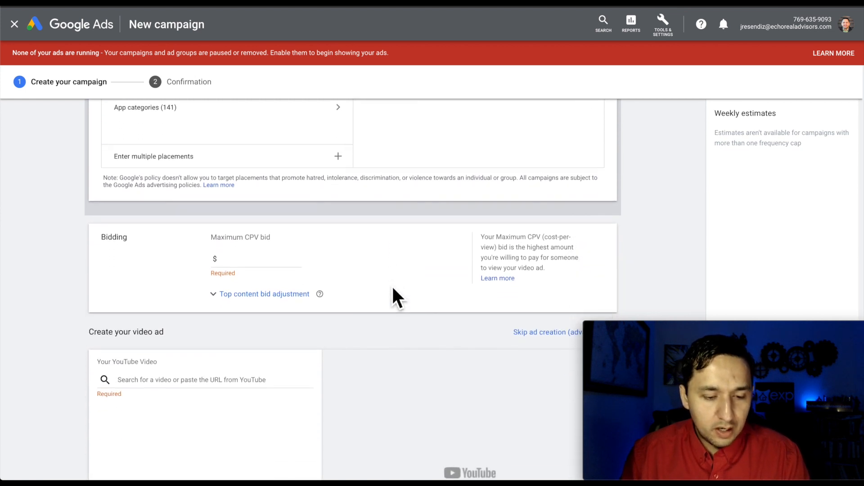
{"action": "scroll", "coordinate": [393, 289], "scroll_direction": "down", "scroll_amount": 3}
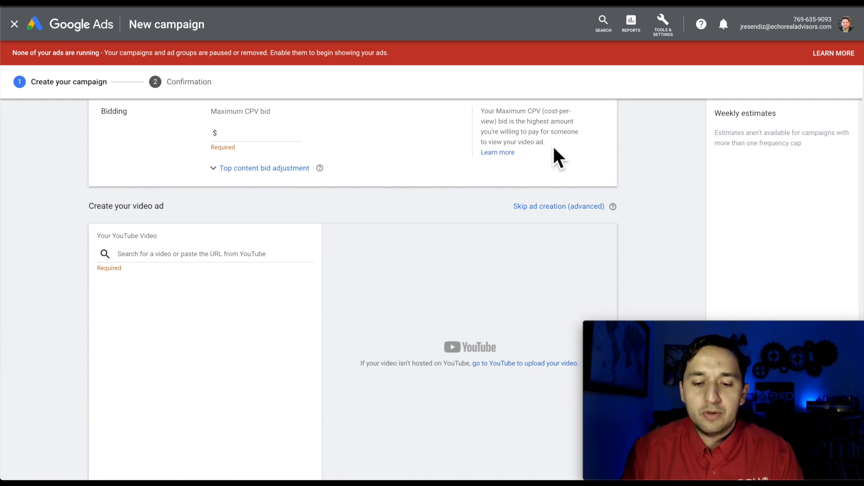
{"action": "left_click", "coordinate": [246, 136]}
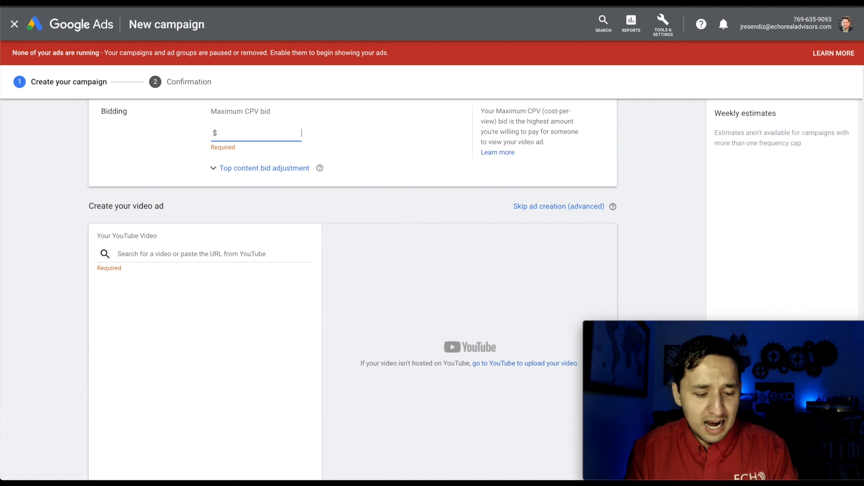
{"action": "type", "text": "1.00"}
{"action": "left_click", "coordinate": [422, 223]}
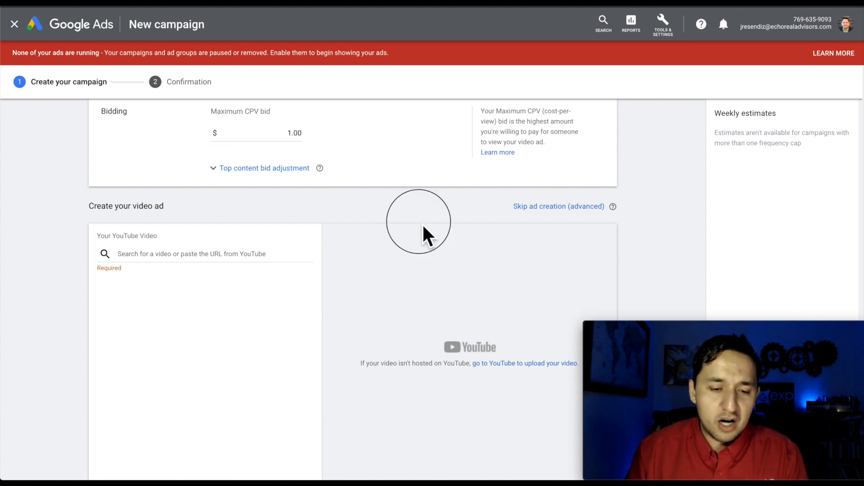
{"action": "left_click", "coordinate": [292, 139]}
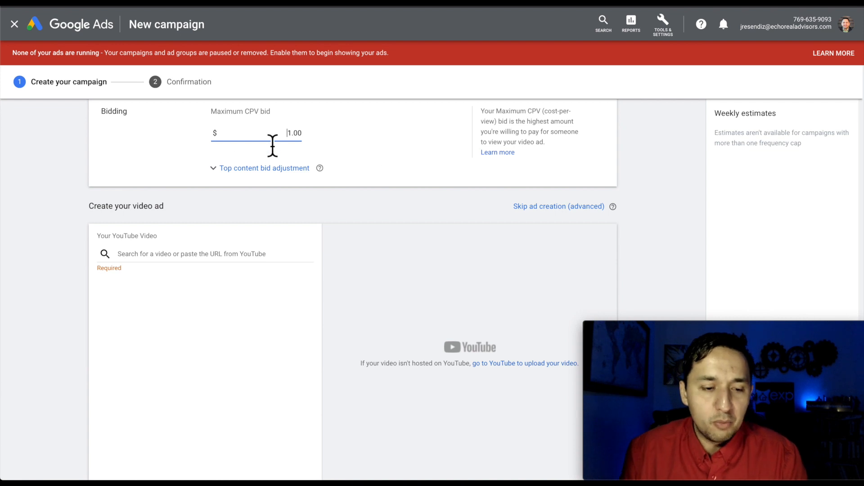
{"action": "left_click", "coordinate": [129, 125]}
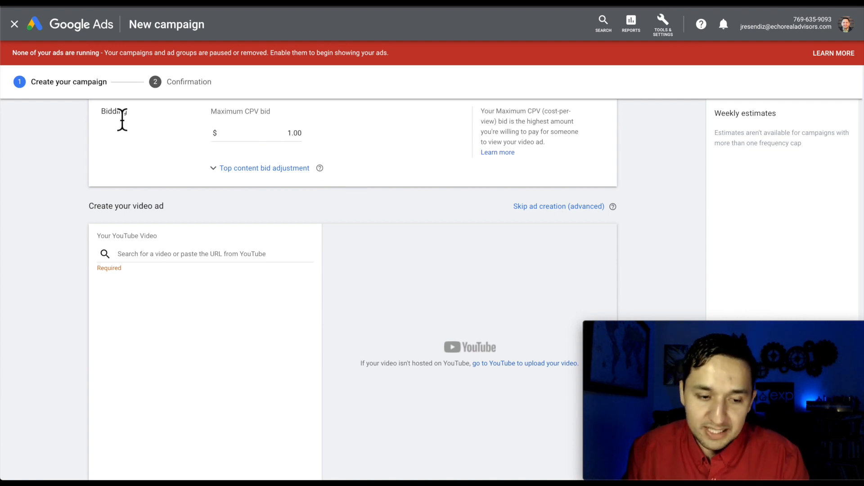
{"action": "double_click", "coordinate": [120, 113]}
{"action": "left_click", "coordinate": [365, 182]}
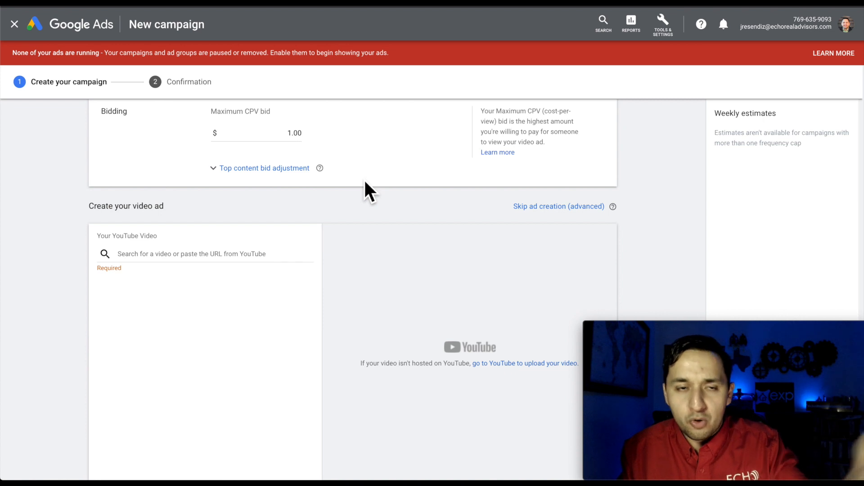
{"action": "left_click", "coordinate": [289, 133]}
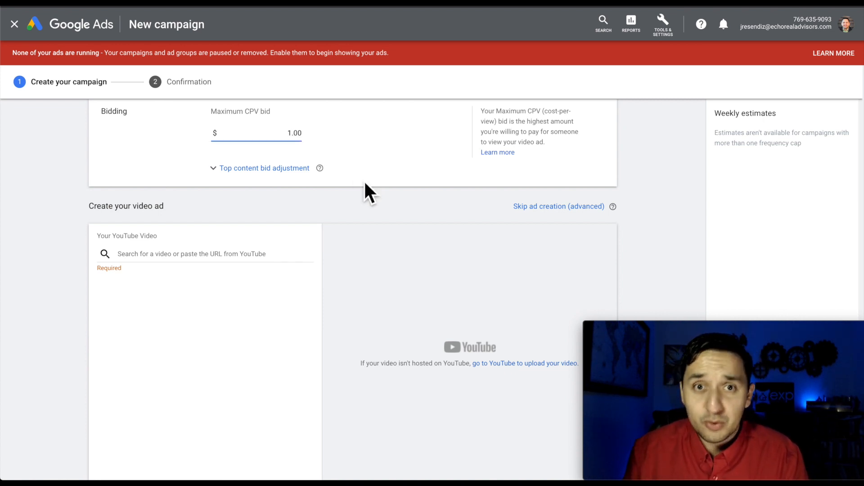
{"action": "scroll", "coordinate": [364, 183], "scroll_direction": "down", "scroll_amount": 1}
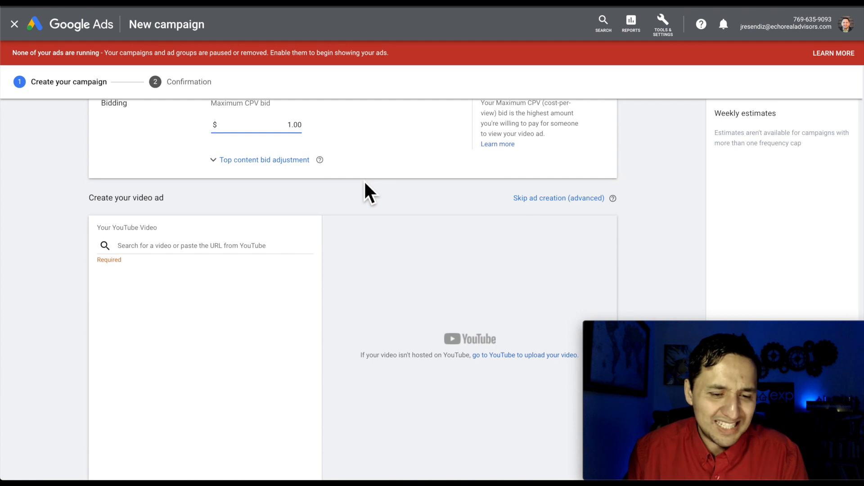
{"action": "scroll", "coordinate": [364, 187], "scroll_direction": "up", "scroll_amount": 1}
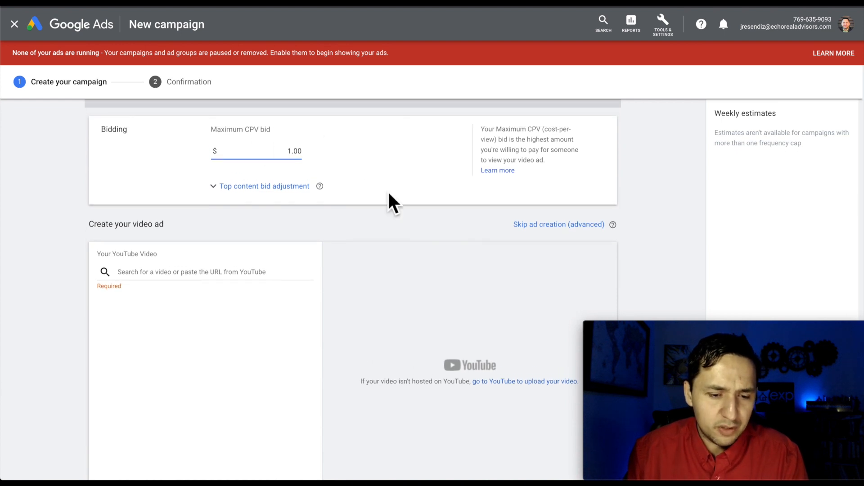
{"action": "scroll", "coordinate": [389, 194], "scroll_direction": "down", "scroll_amount": 1}
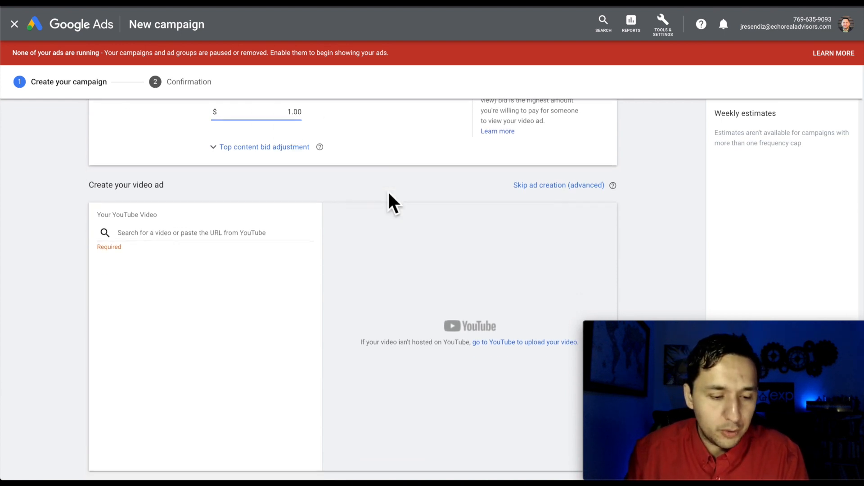
{"action": "scroll", "coordinate": [387, 190], "scroll_direction": "down", "scroll_amount": 1}
{"action": "scroll", "coordinate": [388, 190], "scroll_direction": "up", "scroll_amount": 1}
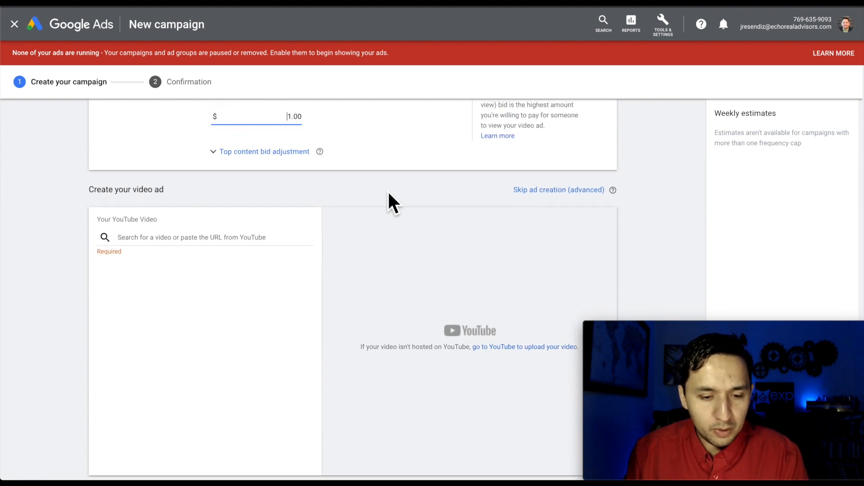
Add the "Texas Homestead Exemption Explained" YouTube video to the video ad by pasting its URL.
{"action": "left_click", "coordinate": [230, 242]}
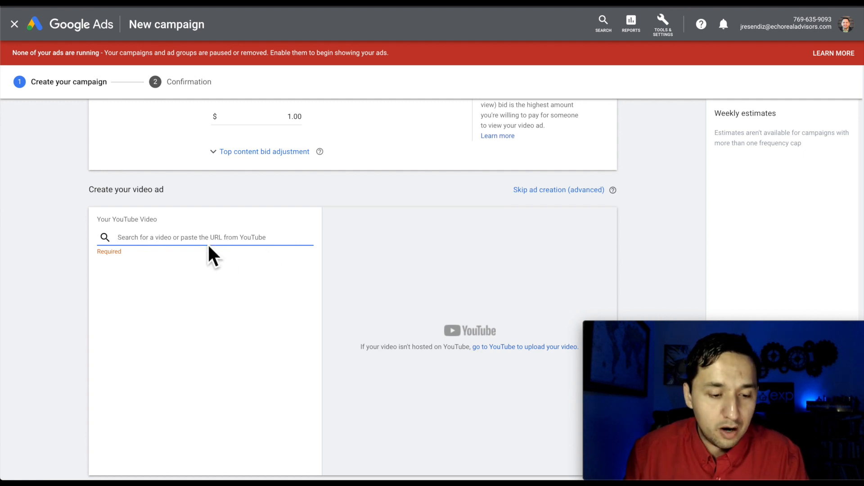
{"action": "scroll", "coordinate": [207, 243], "scroll_direction": "down", "scroll_amount": 1}
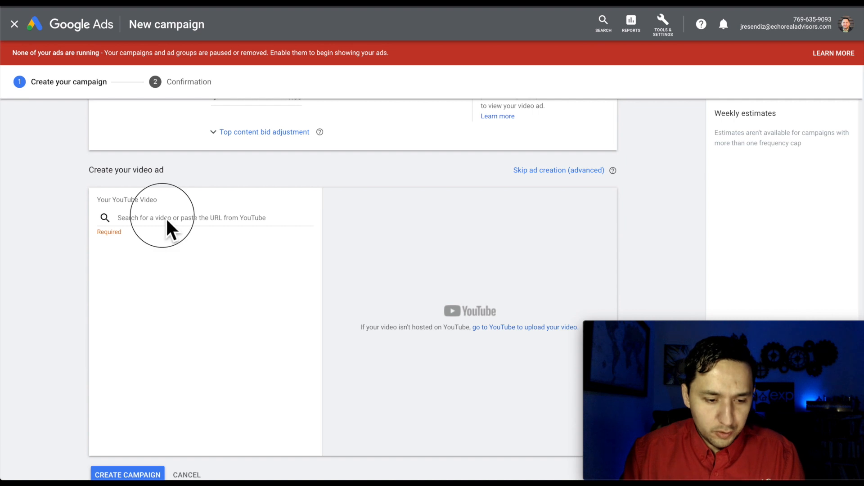
{"action": "left_click", "coordinate": [149, 218]}
{"action": "key", "text": "ctrl+v"}
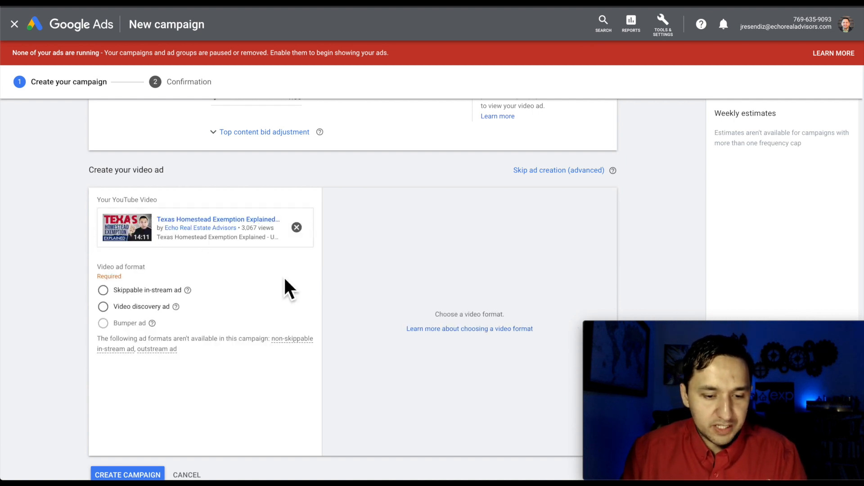
Read the explanations of the video discovery and bumper ad formats.
{"action": "scroll", "coordinate": [285, 285], "scroll_direction": "down", "scroll_amount": 1}
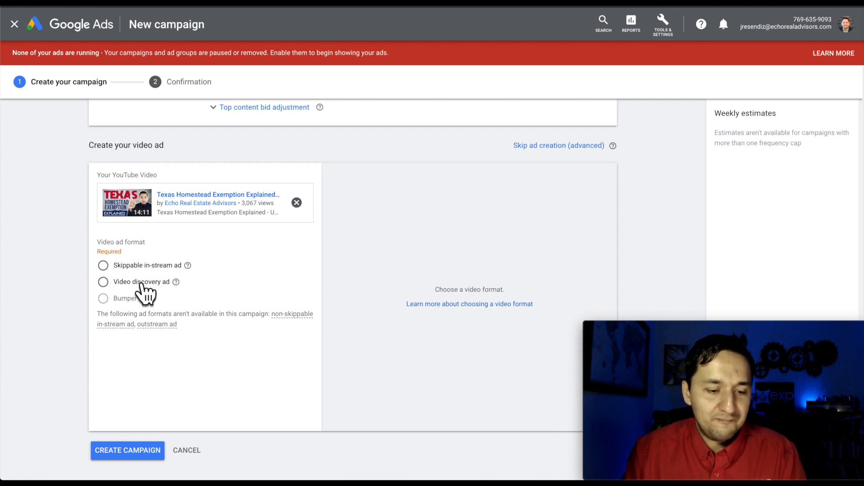
{"action": "mouse_move", "coordinate": [175, 284]}
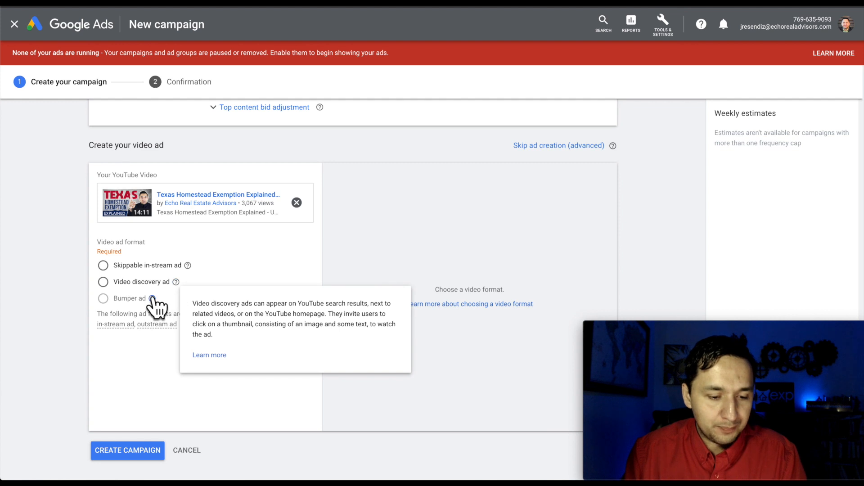
{"action": "mouse_move", "coordinate": [151, 300]}
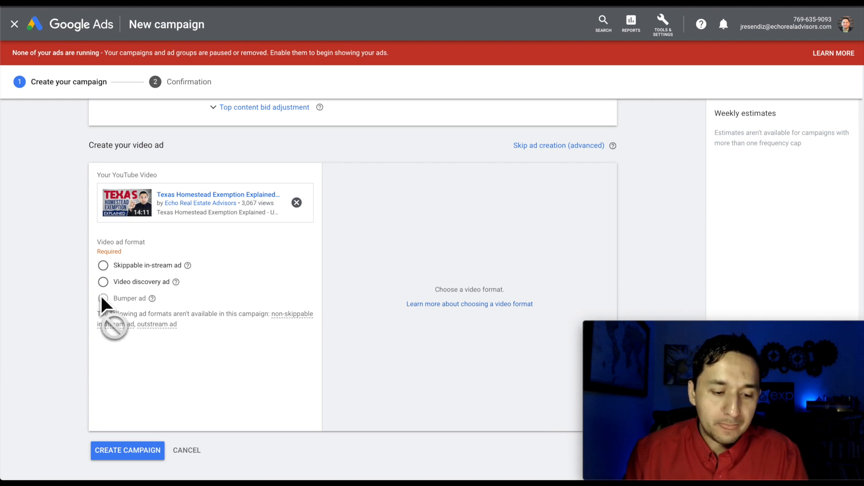
{"action": "mouse_move", "coordinate": [105, 298]}
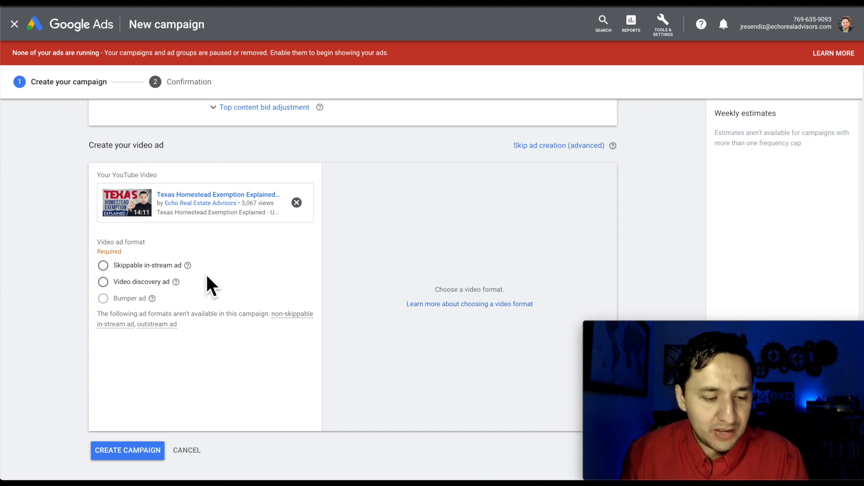
Choose the skippable in-stream ad format for the Texas Homestead Exemption video ad.
{"action": "left_click", "coordinate": [103, 265]}
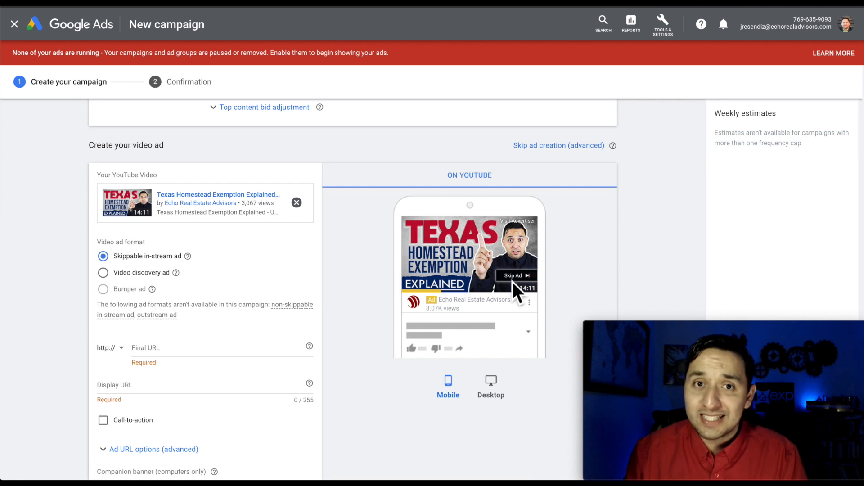
{"action": "scroll", "coordinate": [240, 334], "scroll_direction": "down", "scroll_amount": 1}
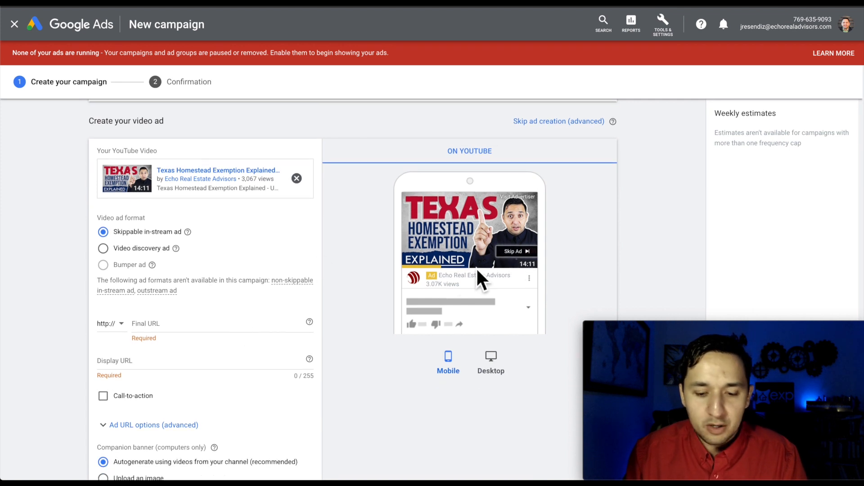
{"action": "scroll", "coordinate": [262, 332], "scroll_direction": "down", "scroll_amount": 1}
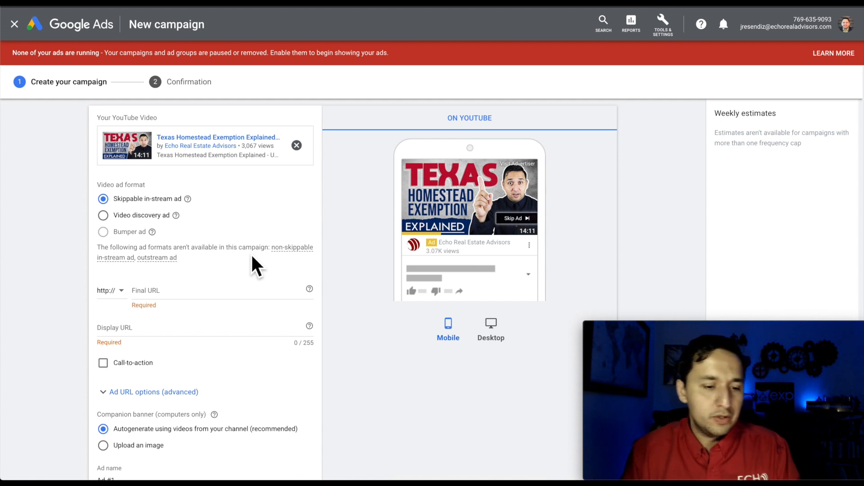
{"action": "left_click", "coordinate": [162, 298]}
{"action": "type", "text": "www.youtube.com/watch?v=MDSMhrbLieI"}
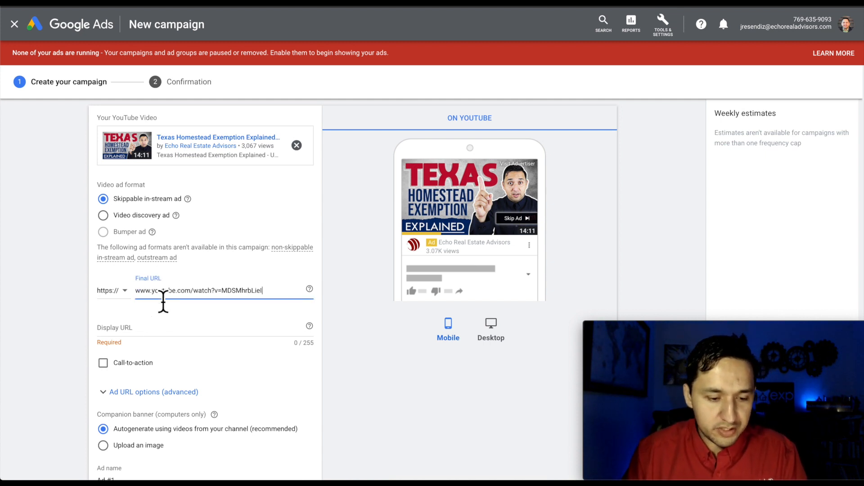
{"action": "left_click", "coordinate": [130, 328]}
{"action": "type", "text": "www.youtube.com/watch?v=MDSMhrbLieI"}
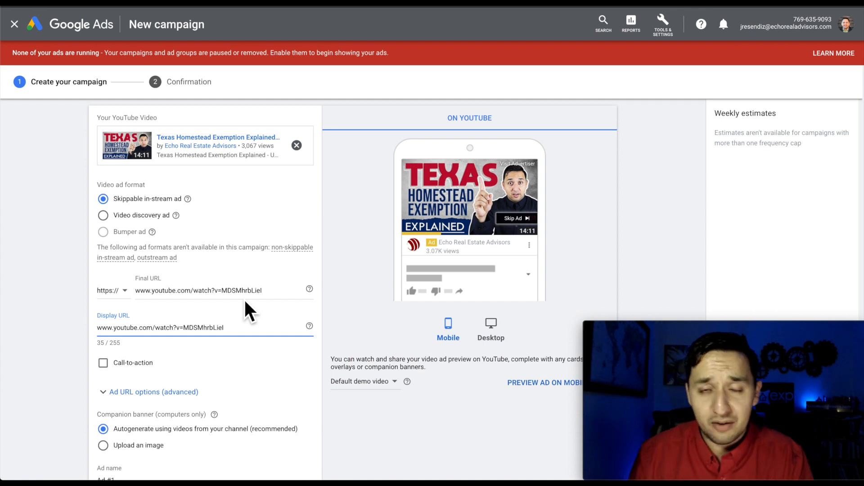
{"action": "triple_click", "coordinate": [178, 299]}
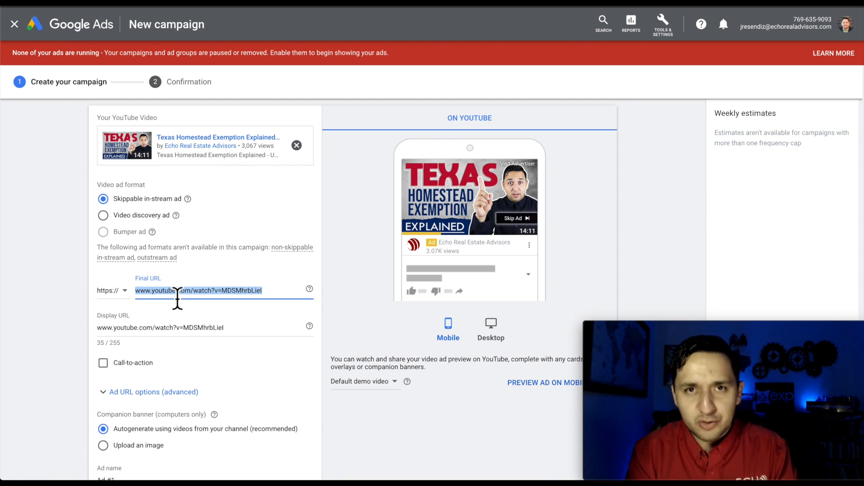
{"action": "scroll", "coordinate": [177, 298], "scroll_direction": "up", "scroll_amount": 2}
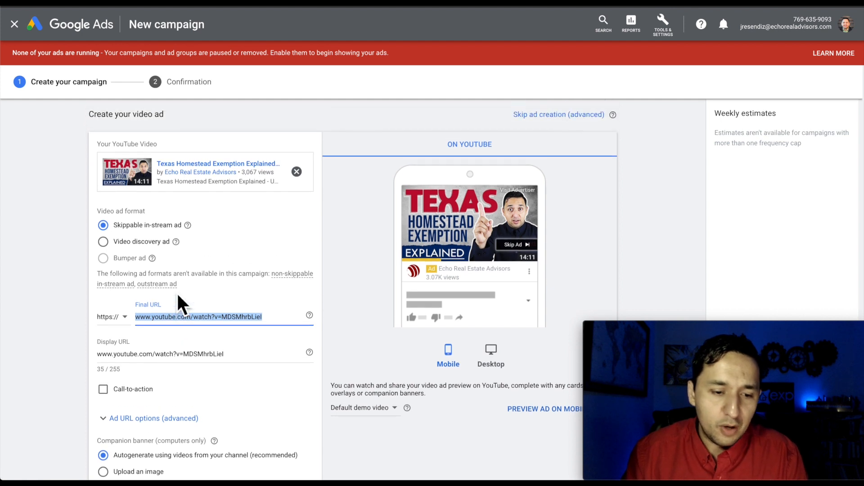
{"action": "scroll", "coordinate": [177, 297], "scroll_direction": "down", "scroll_amount": 3}
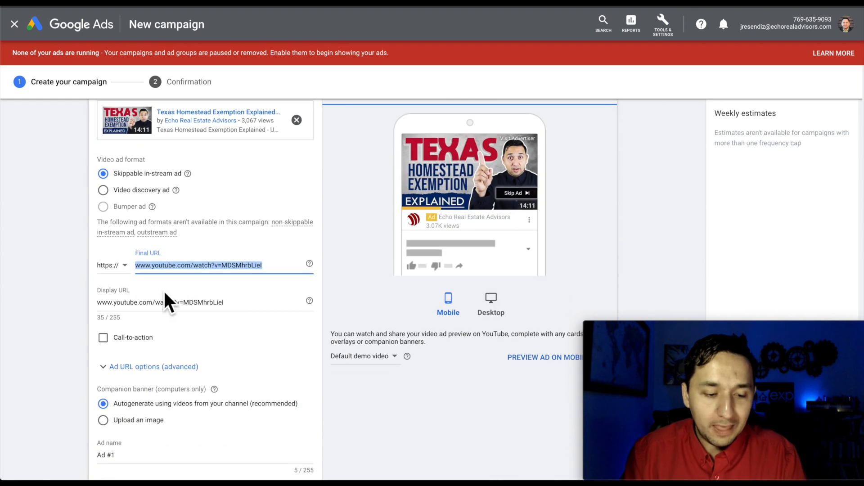
{"action": "scroll", "coordinate": [167, 298], "scroll_direction": "down", "scroll_amount": 1}
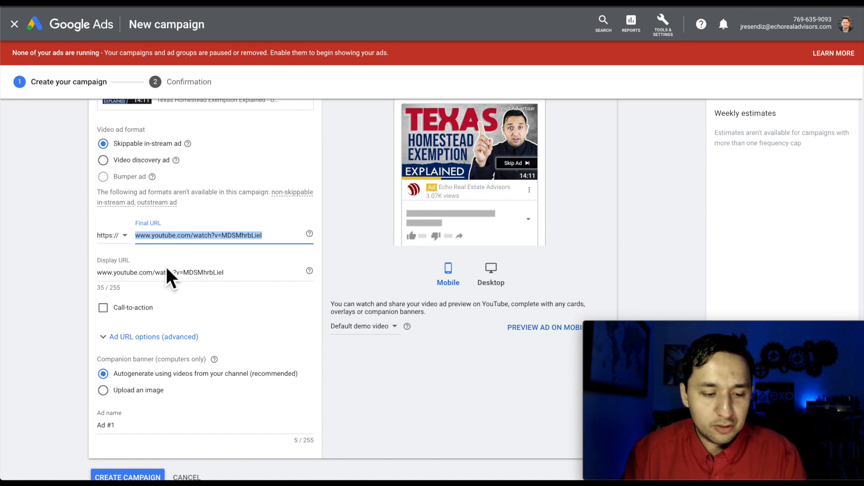
Enable the video ad's call-to-action and set its text to "Reduce Tax".
{"action": "scroll", "coordinate": [167, 276], "scroll_direction": "down", "scroll_amount": 1}
{"action": "left_click", "coordinate": [103, 276]}
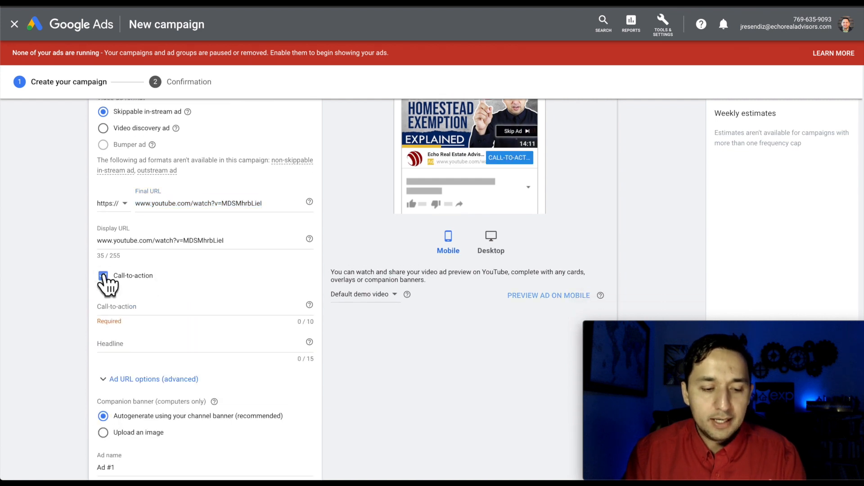
{"action": "left_click", "coordinate": [118, 317]}
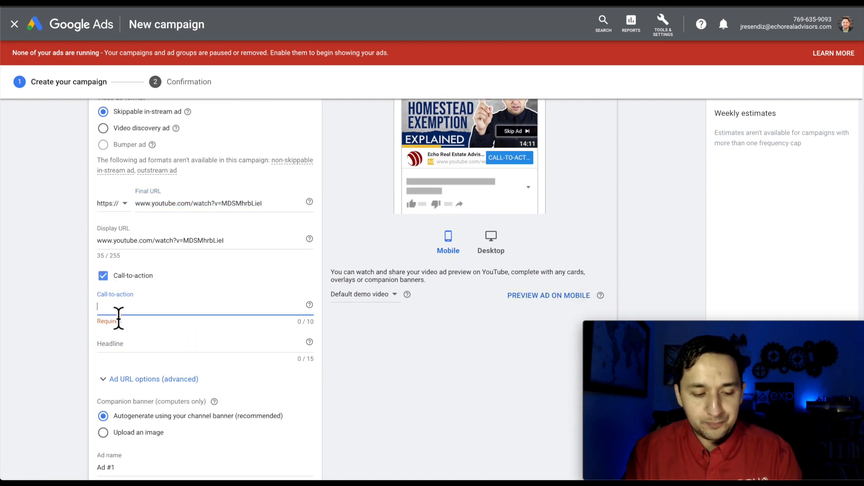
{"action": "type", "text": "Reduce DG"}
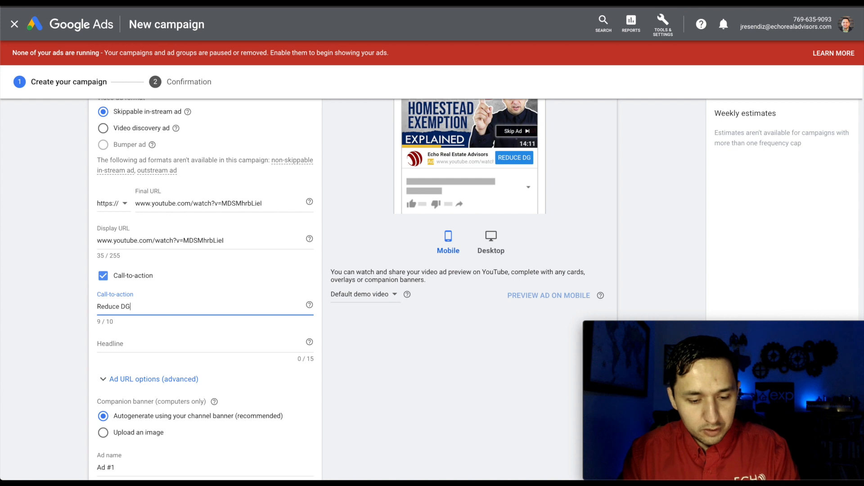
{"action": "key", "text": "BackSpace"}
{"action": "key", "text": "BackSpace"}
{"action": "type", "text": "Taxes"}
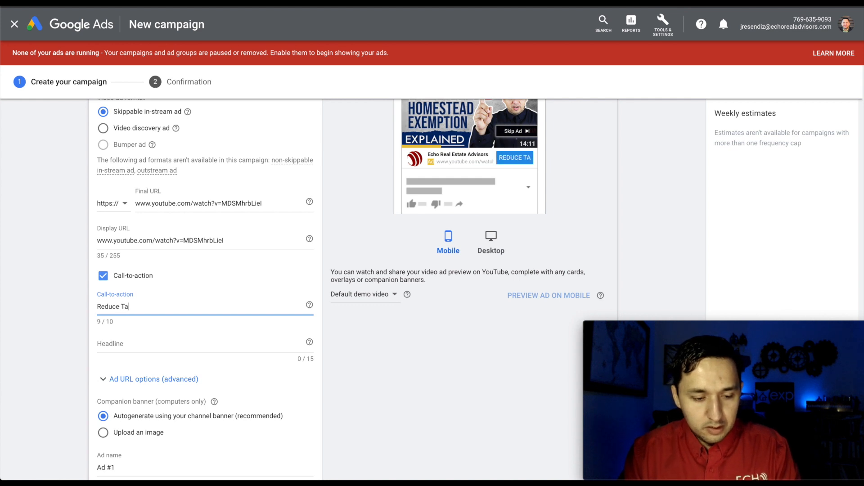
{"action": "key", "text": "BackSpace"}
{"action": "key", "text": "BackSpace"}
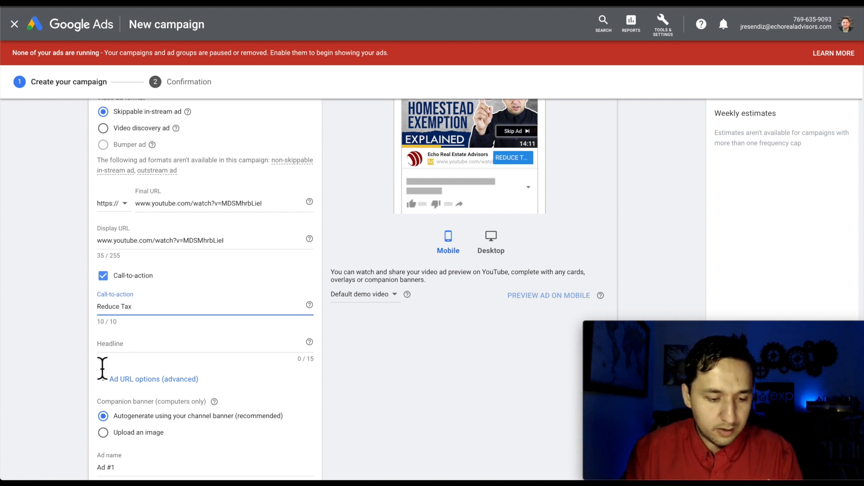
Set the call-to-action headline of the video ad to "Free To Do".
{"action": "left_click", "coordinate": [127, 351]}
{"action": "type", "text": "HOmestaet"}
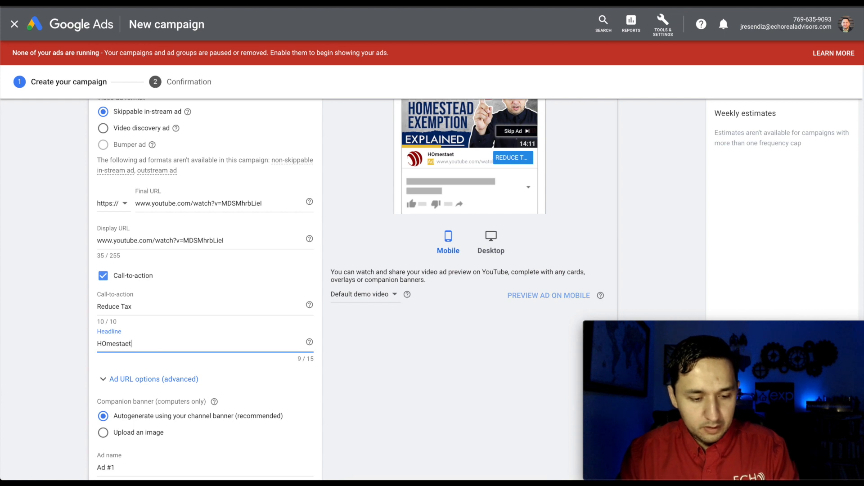
{"action": "key", "text": "BackSpace"}
{"action": "key", "text": "BackSpace"}
{"action": "type", "text": "Free To"}
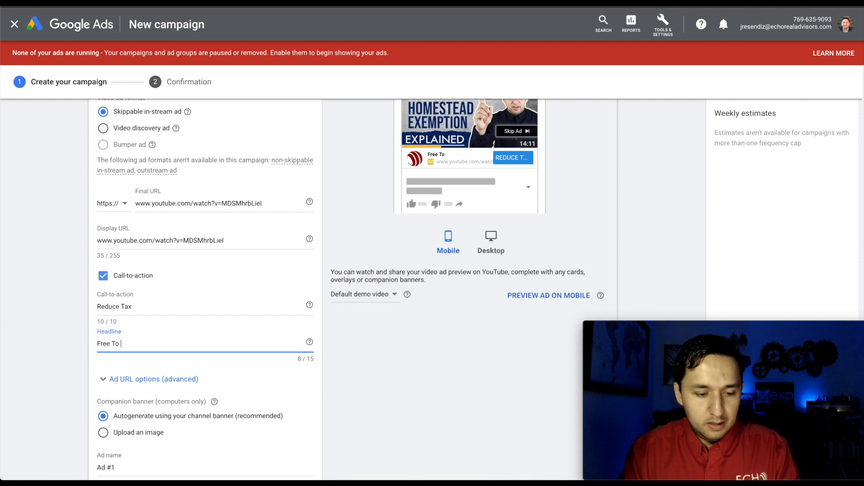
{"action": "type", "text": "Do"}
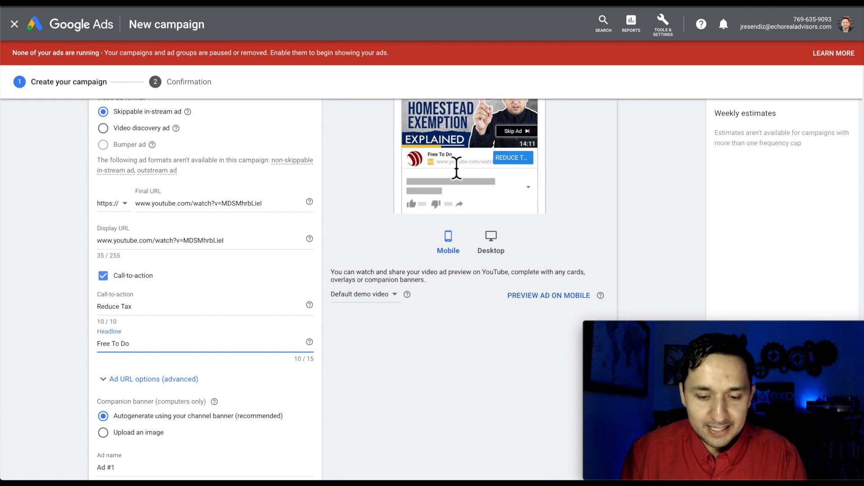
Review the video ad's headline, call-to-action, URLs, mobile preview and companion banner options.
{"action": "left_click", "coordinate": [114, 350]}
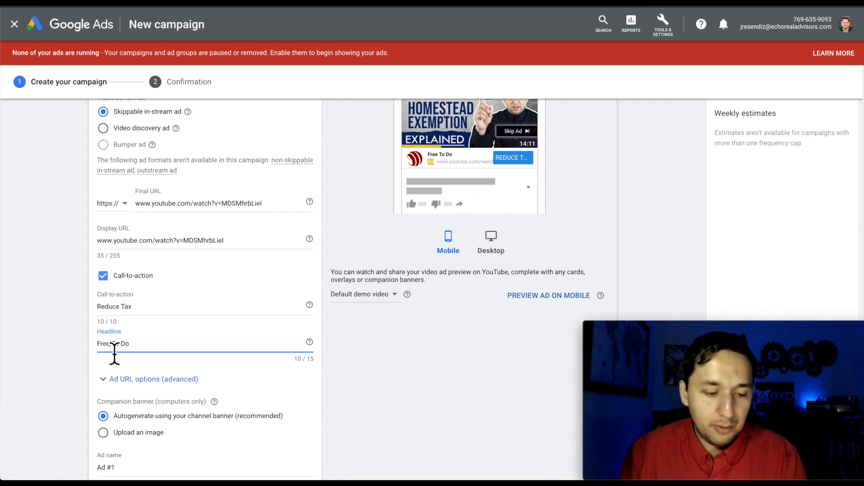
{"action": "scroll", "coordinate": [115, 349], "scroll_direction": "down", "scroll_amount": 1}
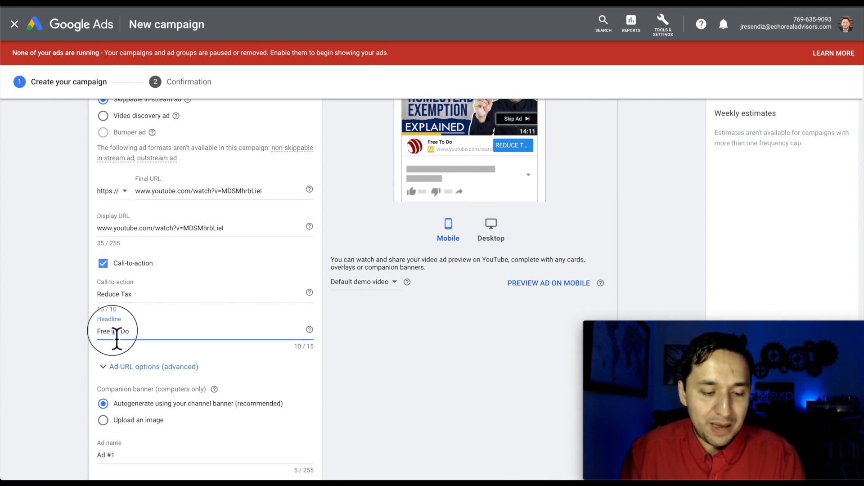
{"action": "triple_click", "coordinate": [115, 333]}
{"action": "left_click", "coordinate": [121, 354]}
{"action": "scroll", "coordinate": [126, 362], "scroll_direction": "down", "scroll_amount": 1}
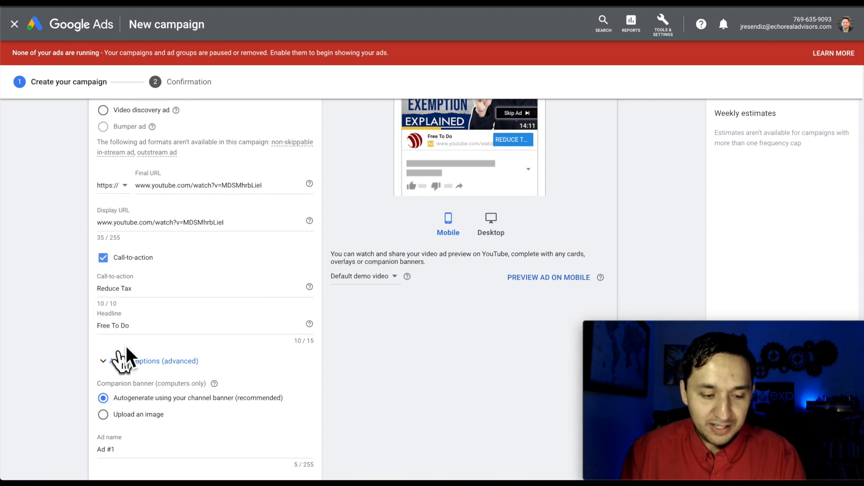
{"action": "scroll", "coordinate": [149, 304], "scroll_direction": "up", "scroll_amount": 1}
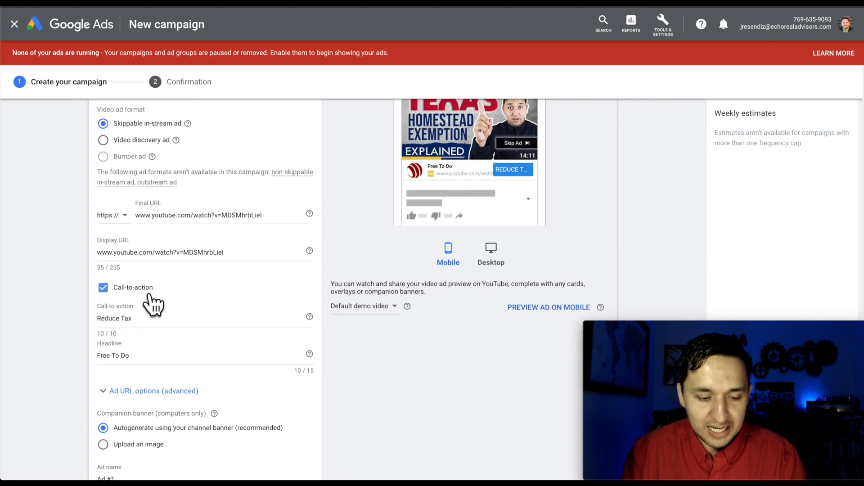
{"action": "scroll", "coordinate": [478, 187], "scroll_direction": "up", "scroll_amount": 1}
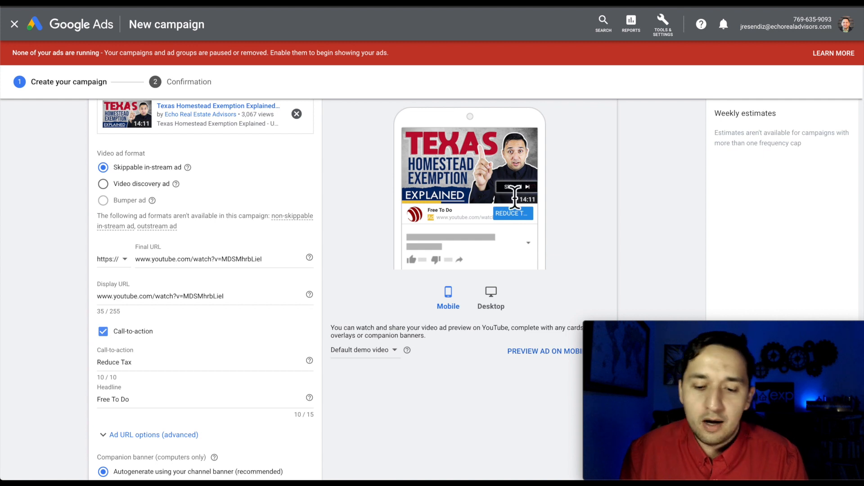
{"action": "scroll", "coordinate": [323, 292], "scroll_direction": "down", "scroll_amount": 4}
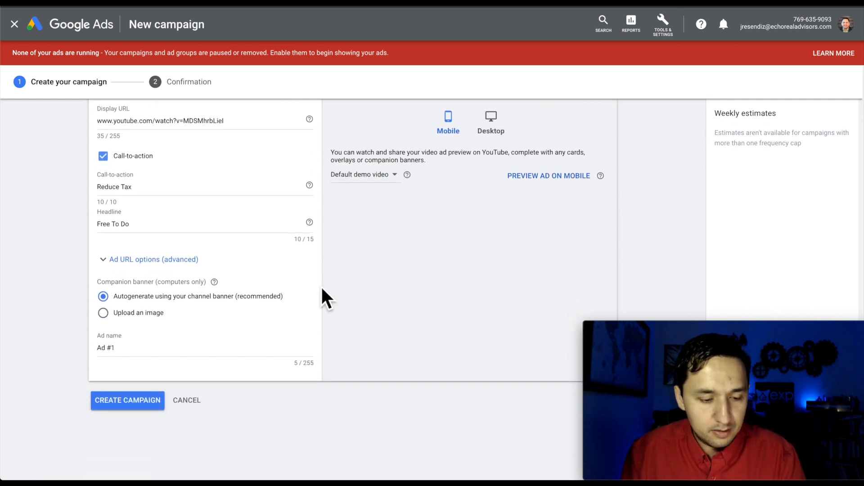